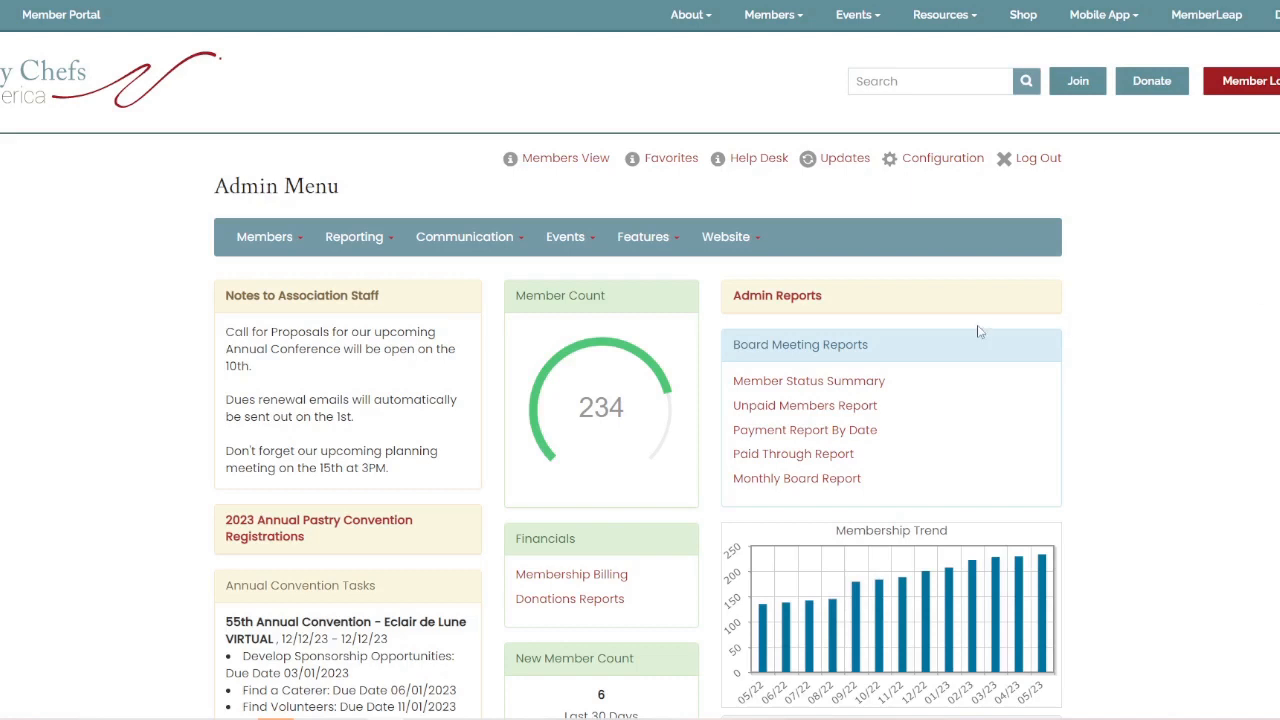
Step: Open the message boards' banned members list and examine the details recorded for each ban
mouse_move(648, 240)
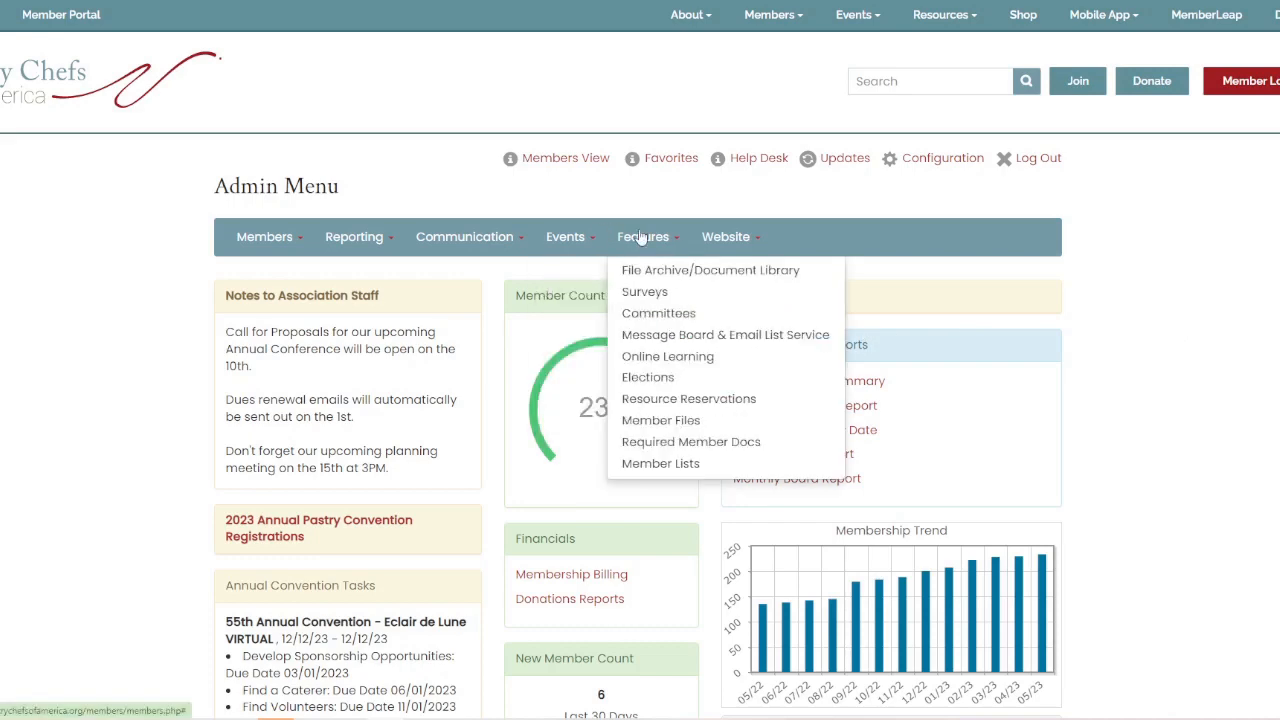
left_click(657, 313)
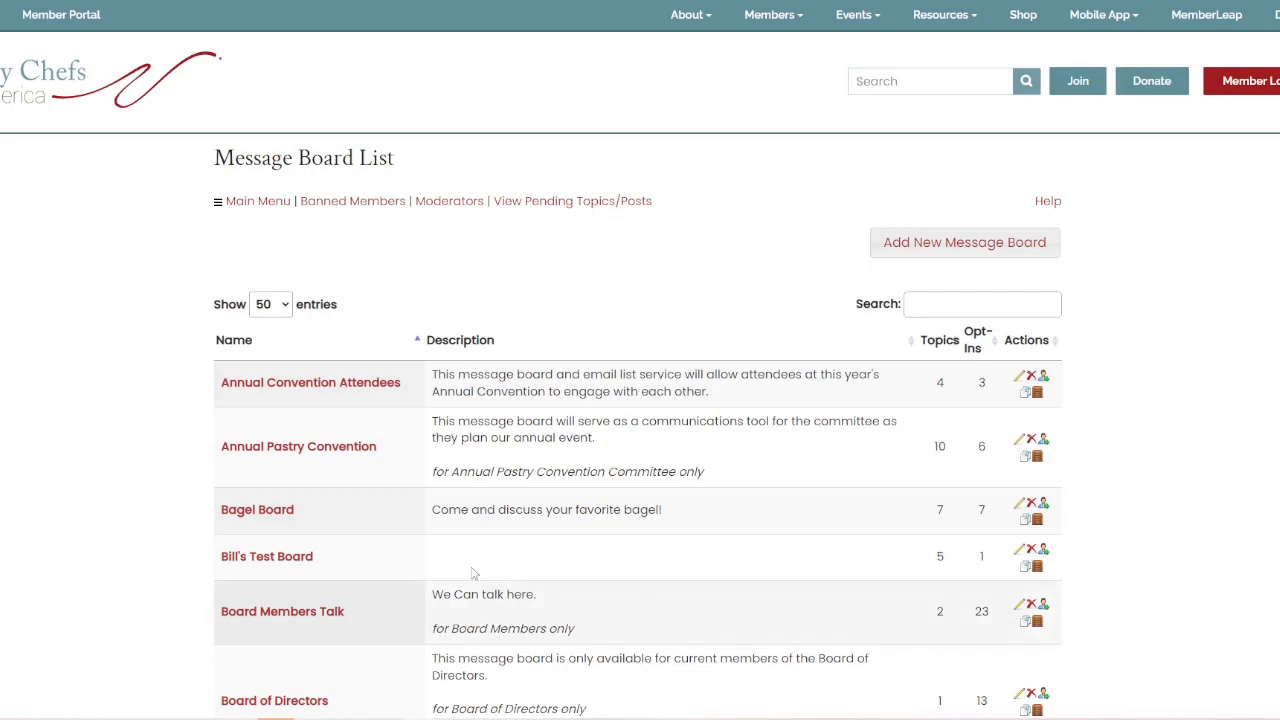
left_click(386, 203)
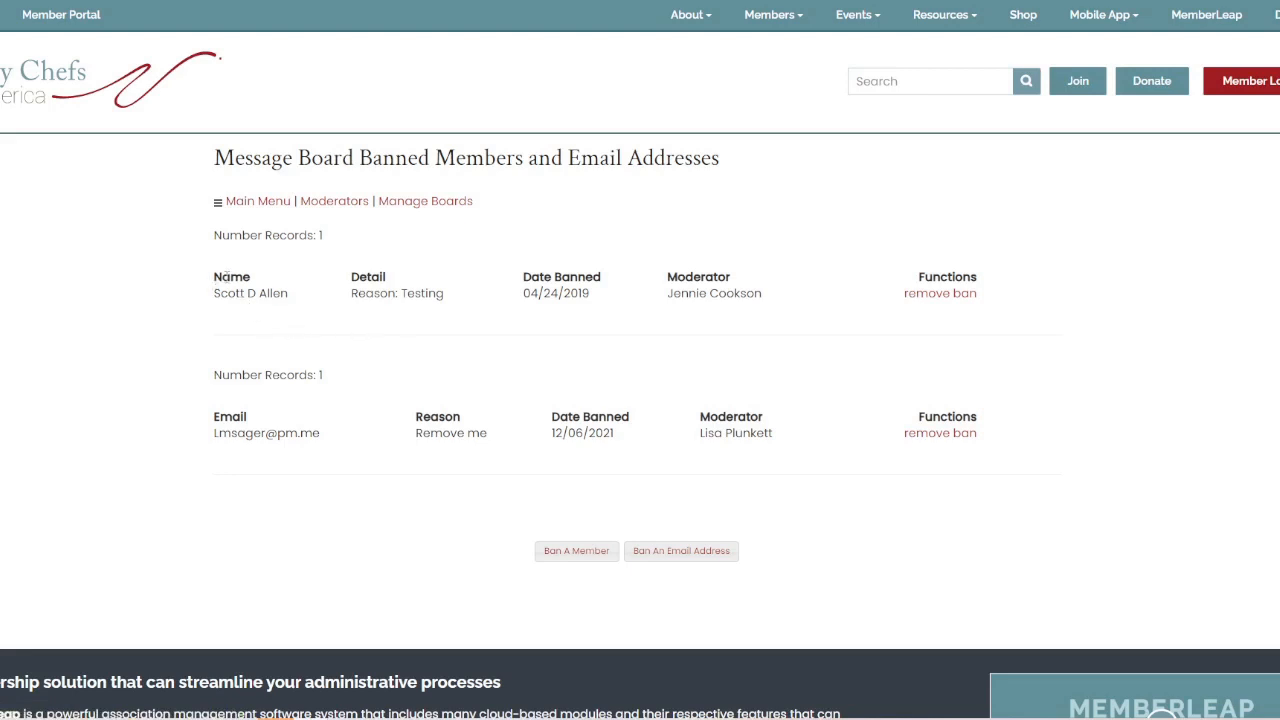
left_click_drag(352, 278, 428, 281)
left_click_drag(524, 279, 762, 288)
left_click_drag(921, 272, 1000, 280)
left_click(1003, 280)
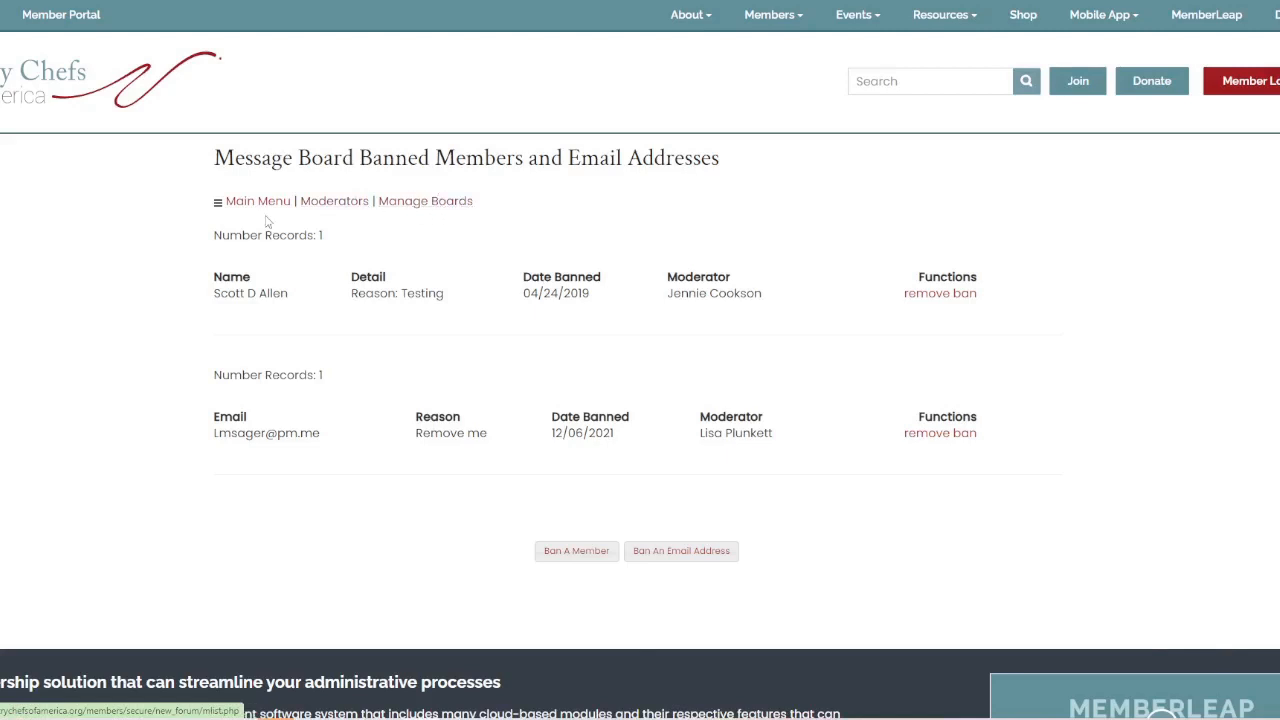
Step: Start a new moderator record from the forum moderator list and choose an existing member for it
left_click(345, 205)
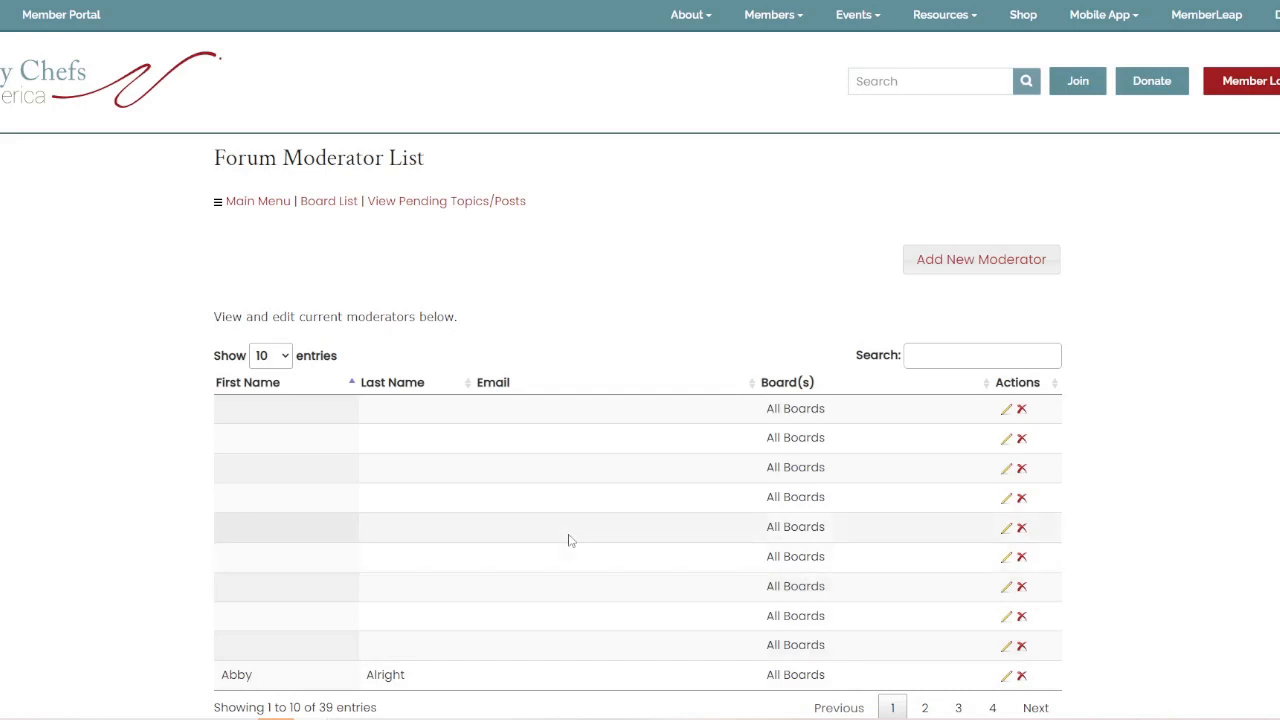
left_click(948, 264)
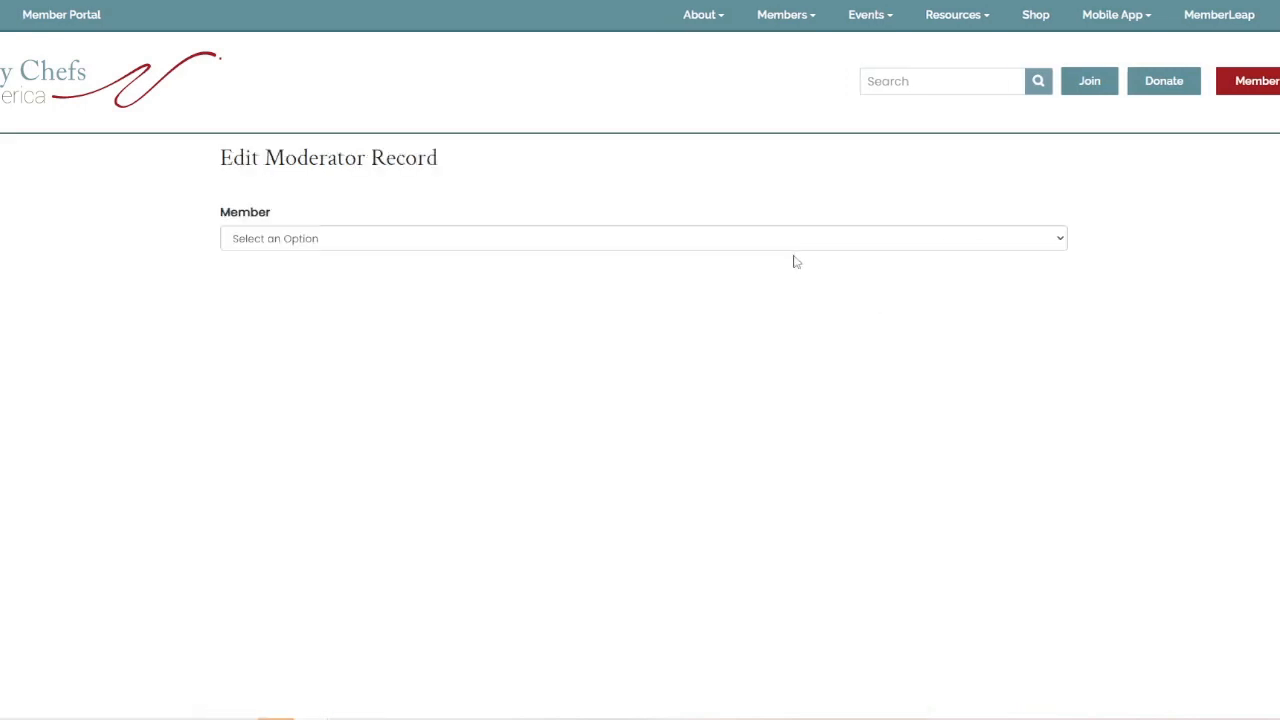
left_click(357, 240)
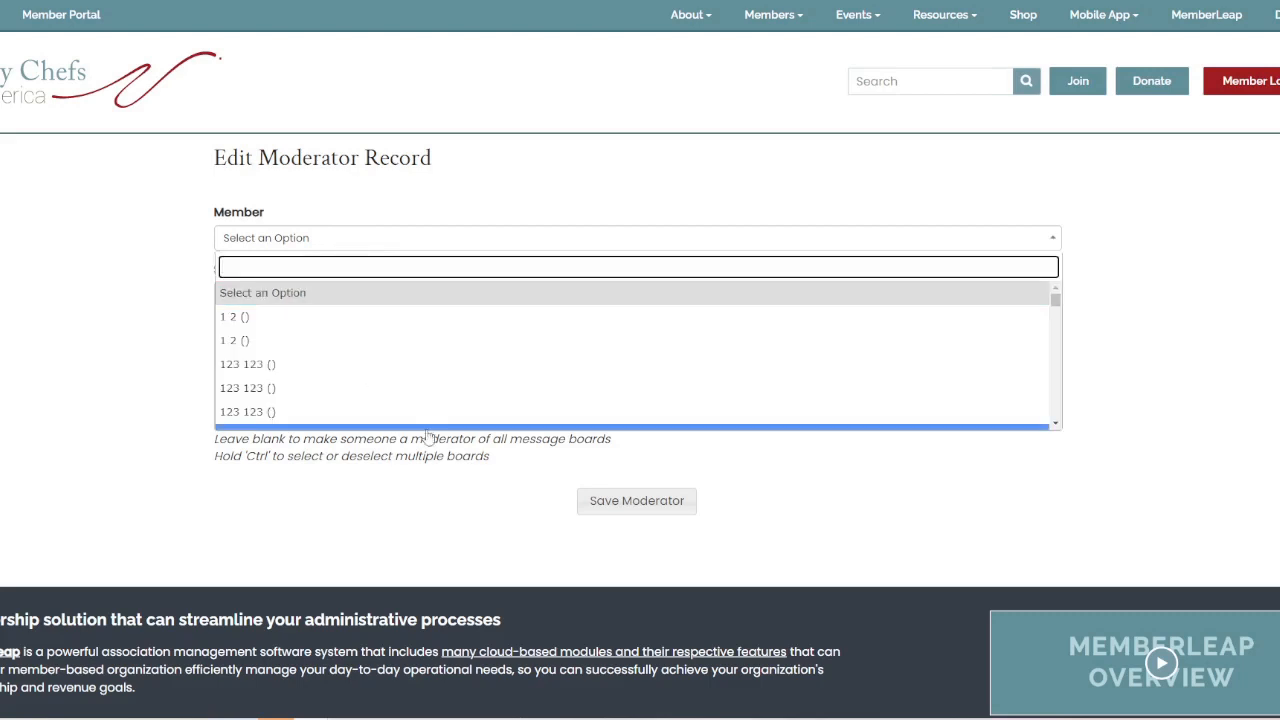
scroll(431, 351, "down", 8)
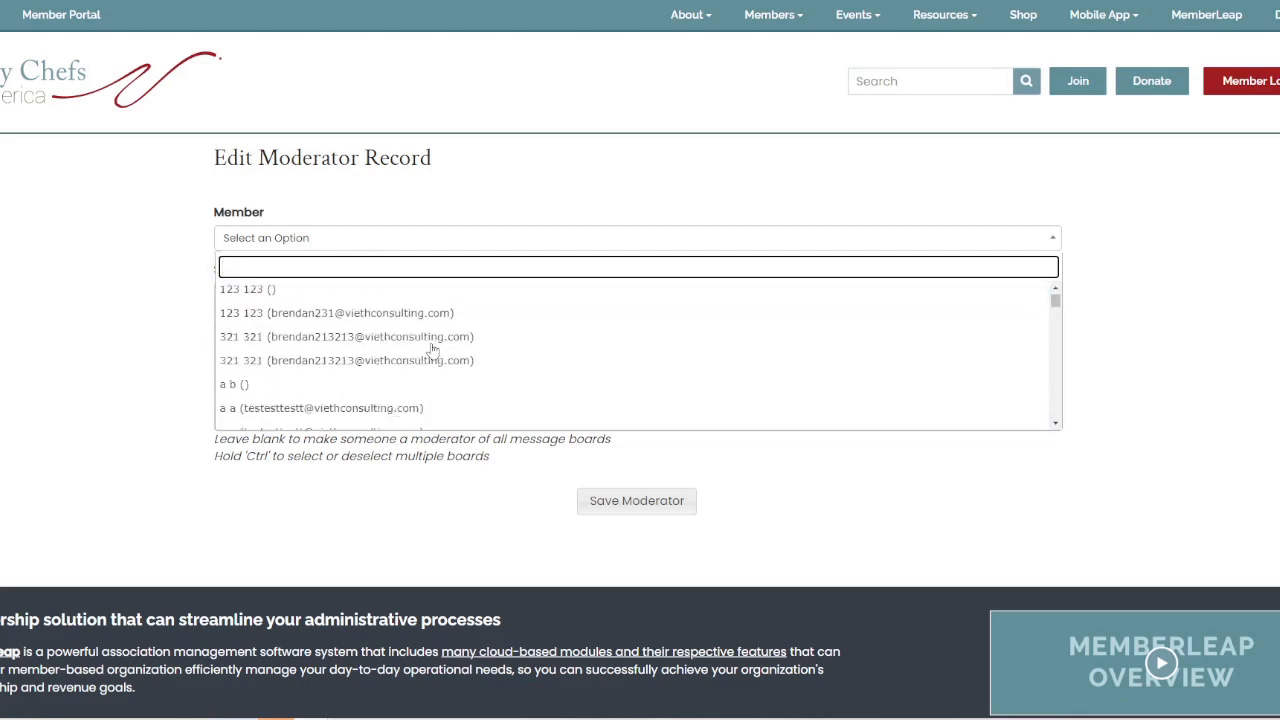
left_click(325, 343)
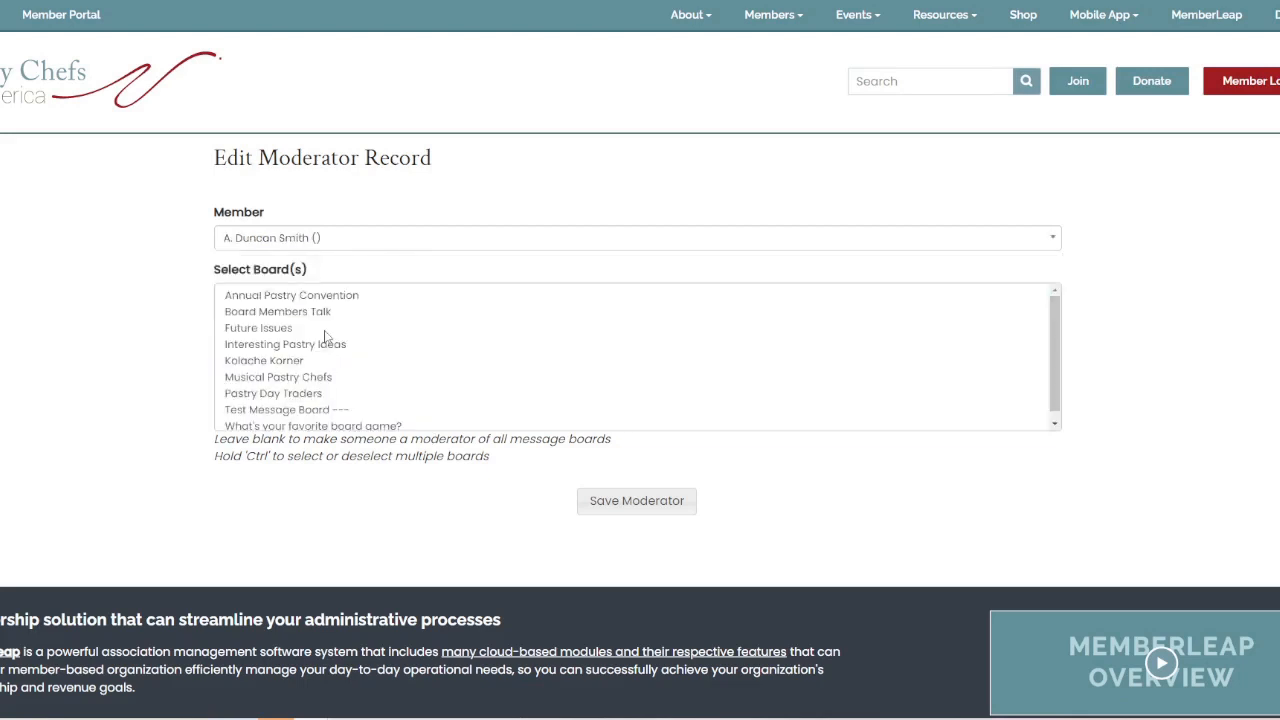
Step: Assign the moderator to the Kolache Korner board and save the record
left_click_drag(205, 272, 331, 273)
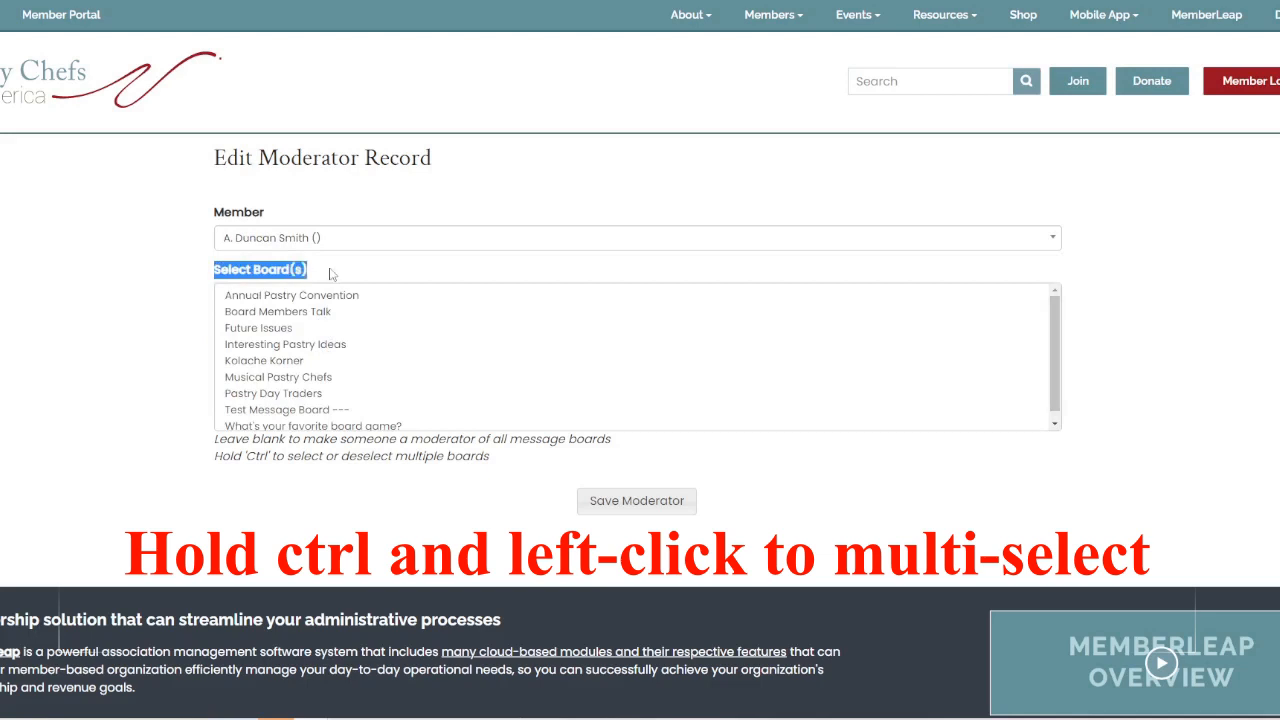
left_click(331, 273)
scroll(449, 377, "down", 1)
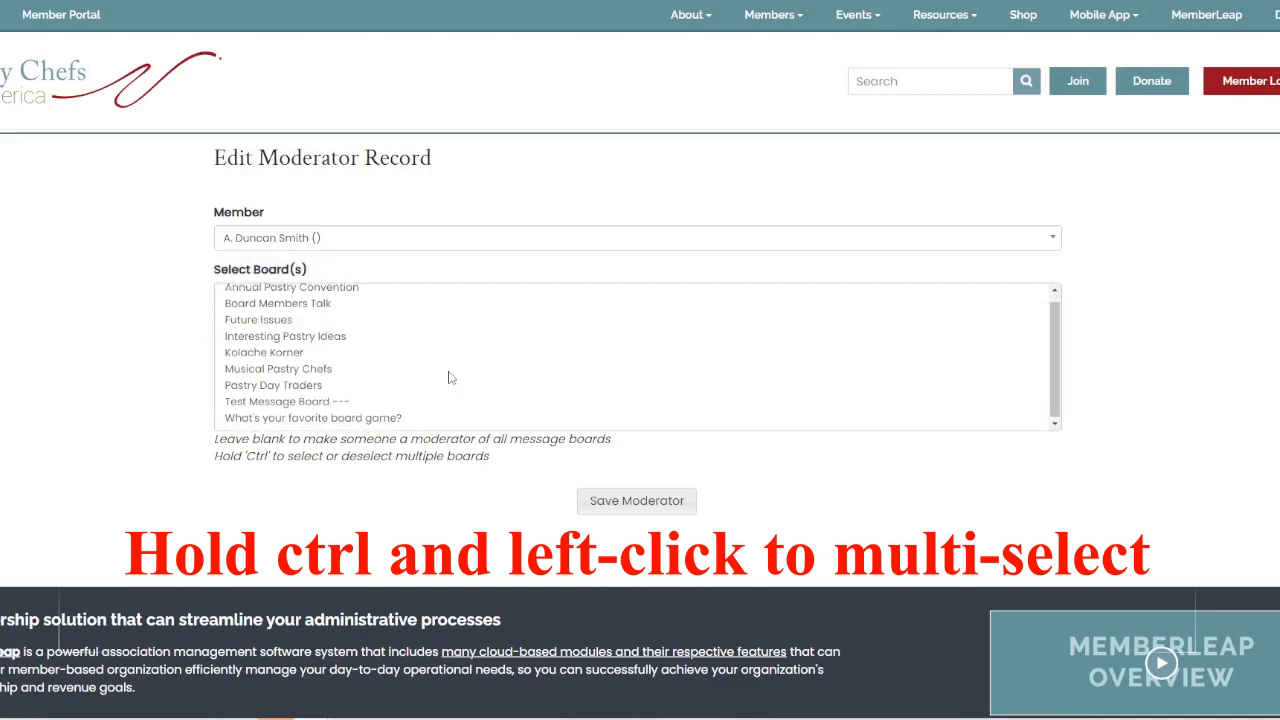
left_click(302, 354)
left_click(641, 510)
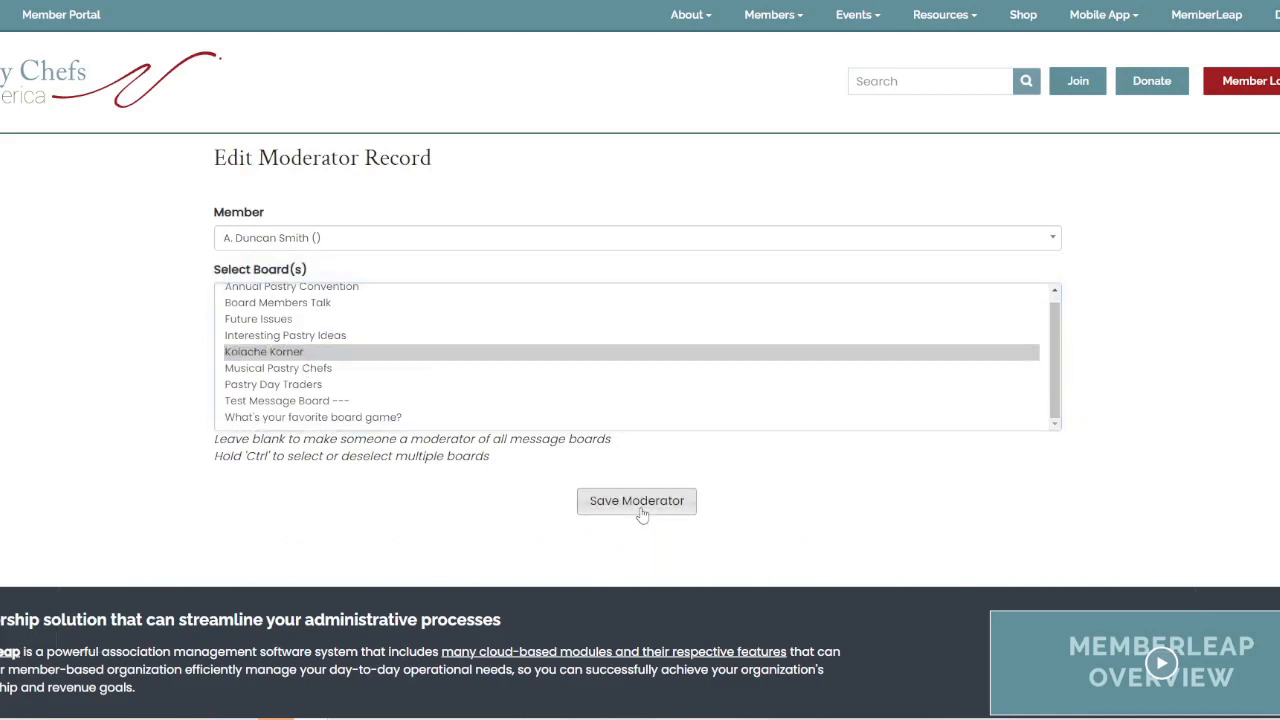
Step: Look over the moderator list for the added moderator and open the pending topics and posts
scroll(664, 385, "down", 2)
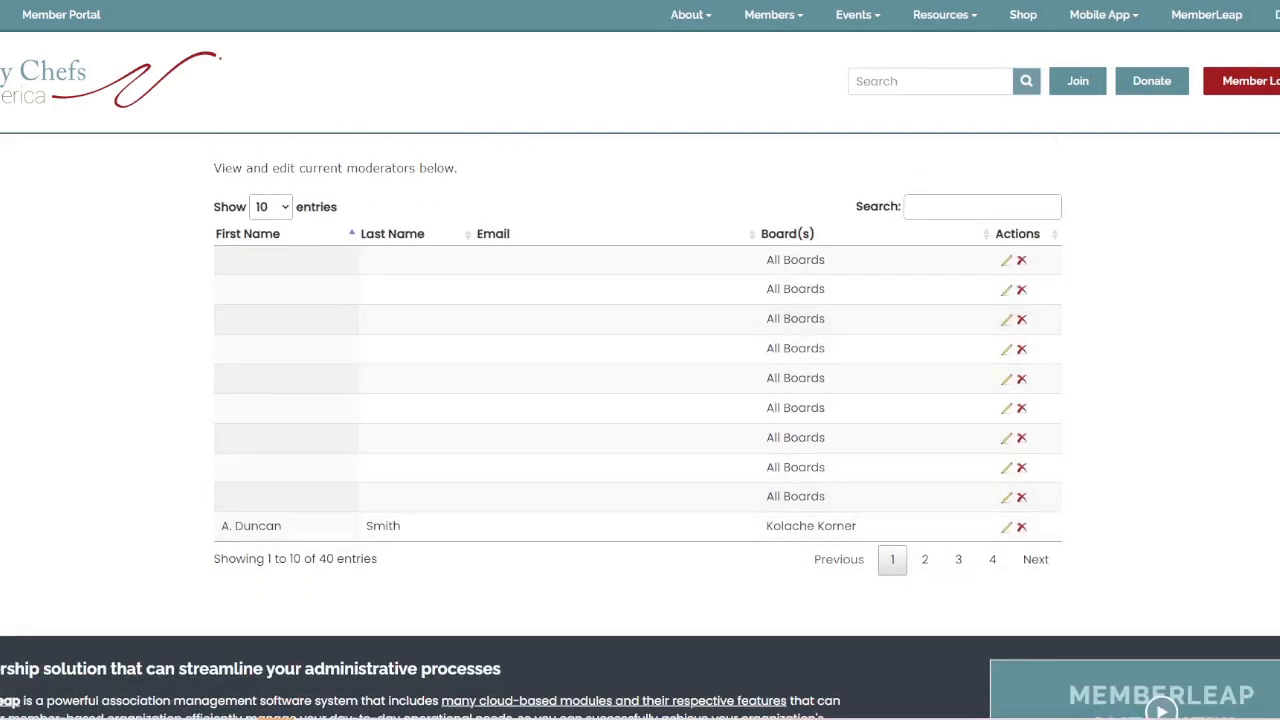
scroll(628, 543, "up", 2)
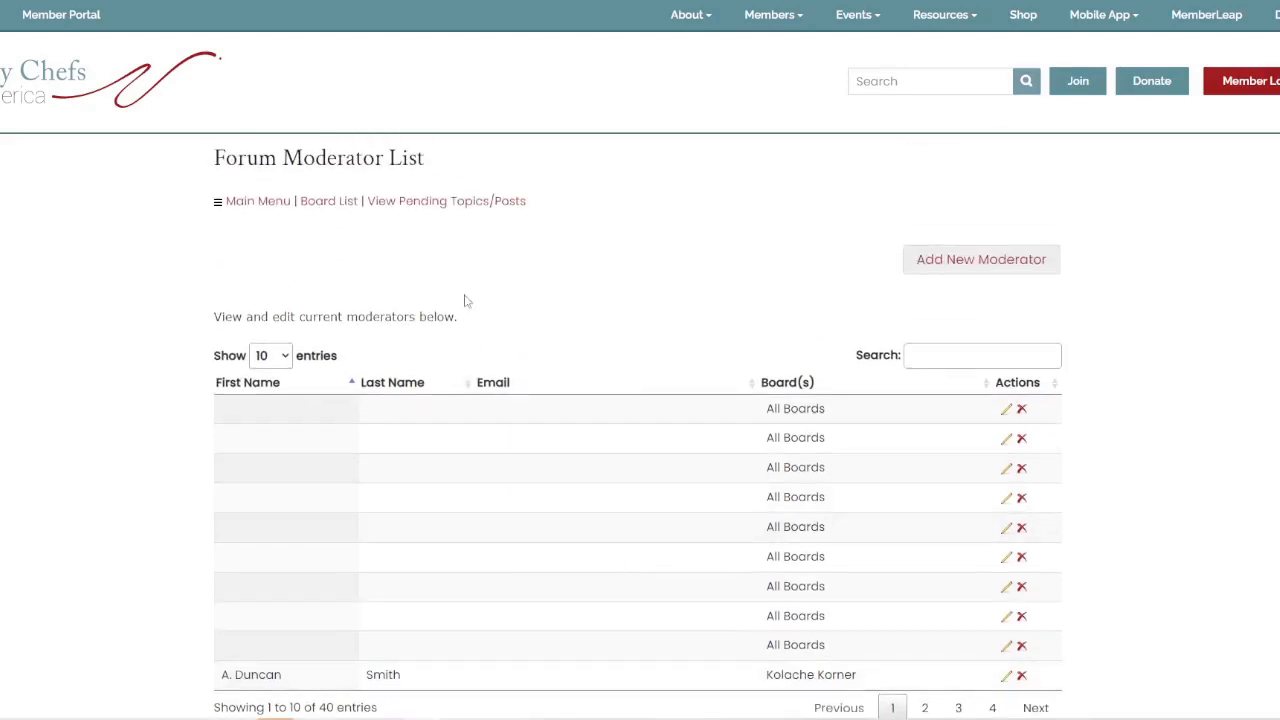
left_click(449, 204)
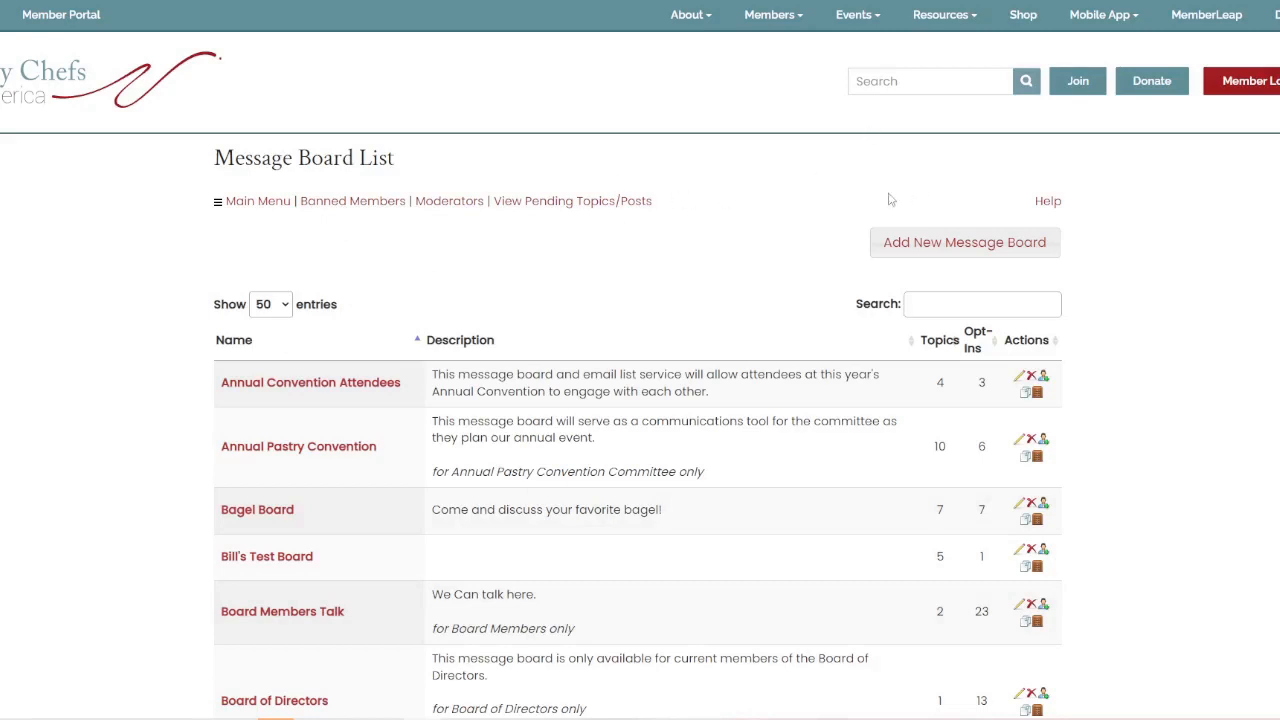
Step: Start a new message board and name it Test Board
left_click(955, 245)
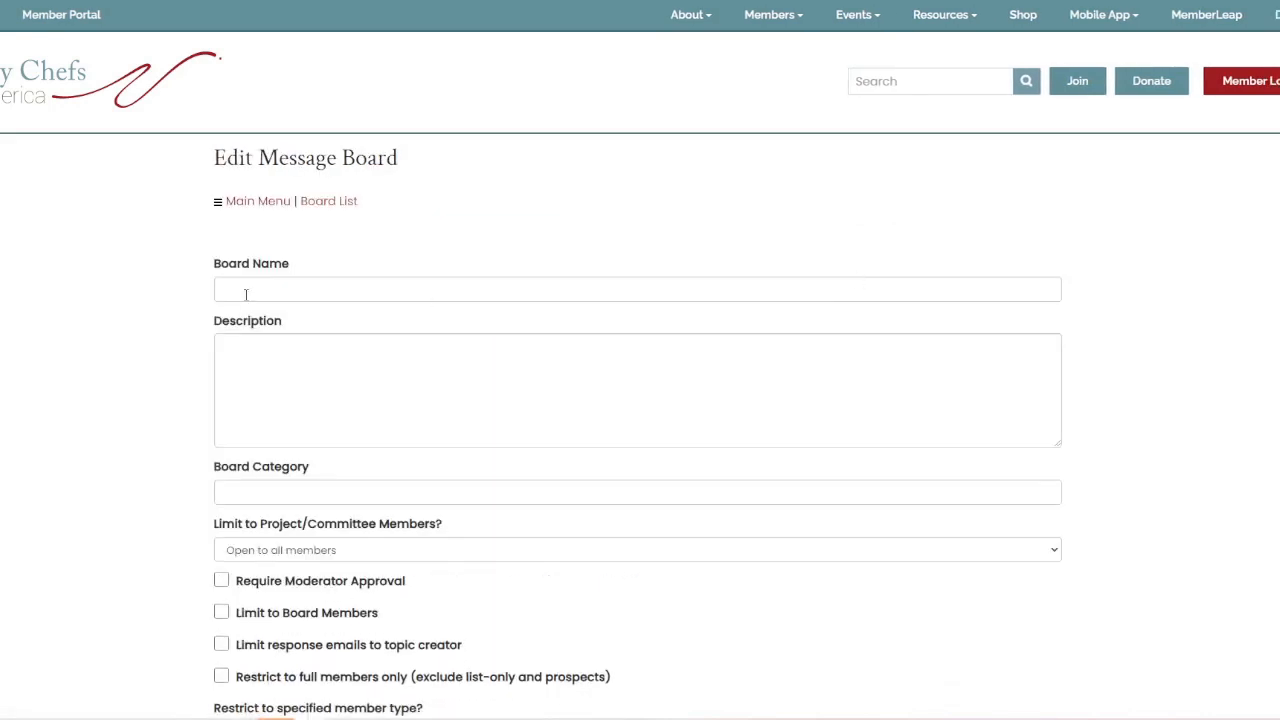
left_click(238, 290)
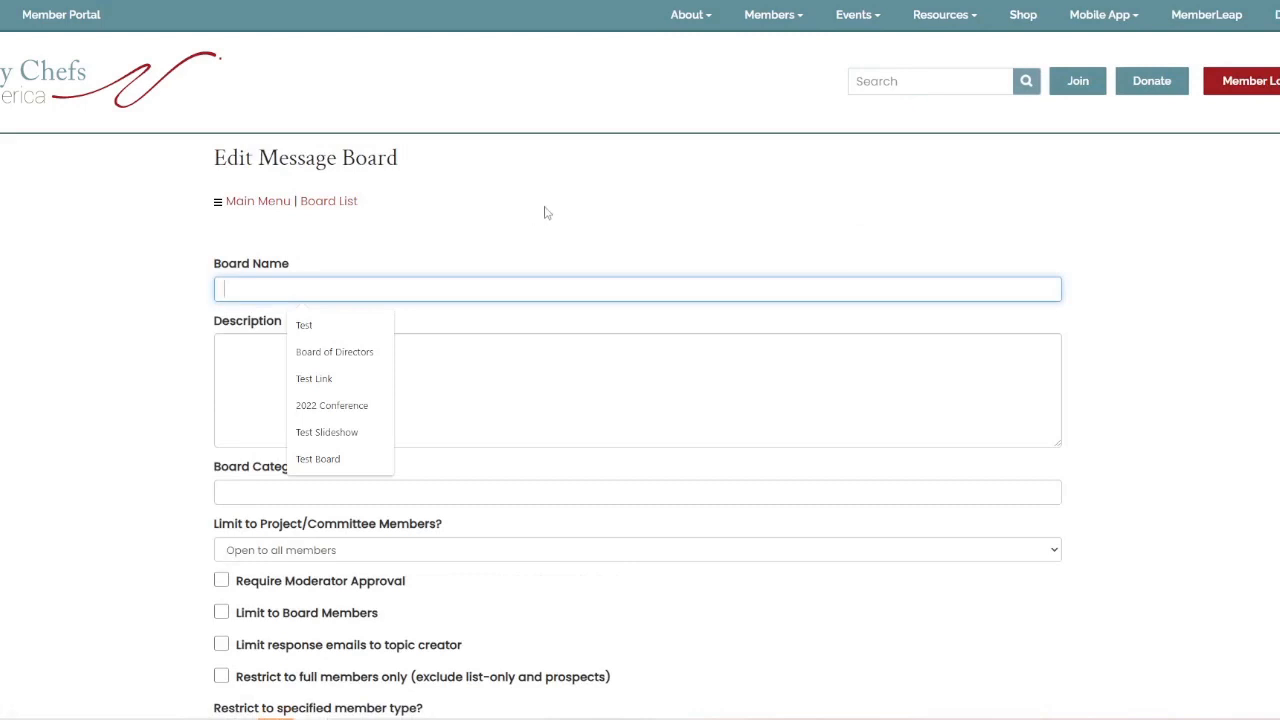
type("Test Board")
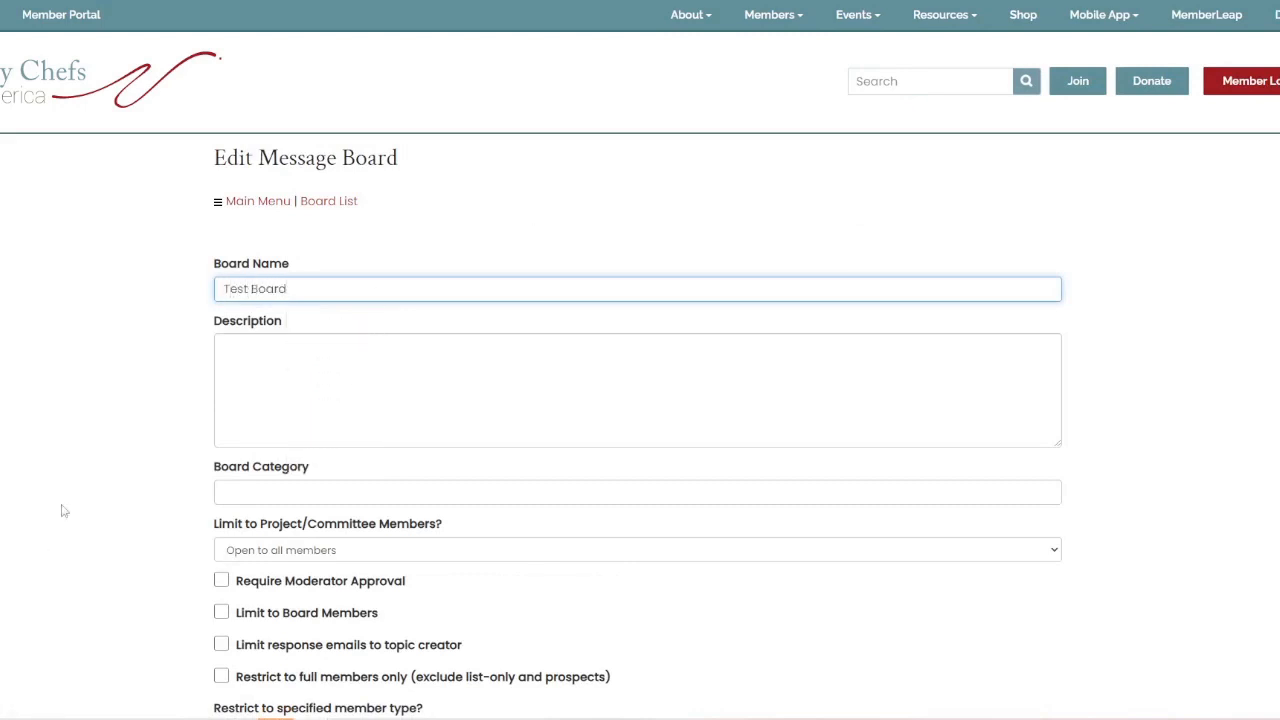
left_click(131, 417)
Step: Limit the new board to members of the Annual Pastry Convention Committee
scroll(134, 386, "down", 2)
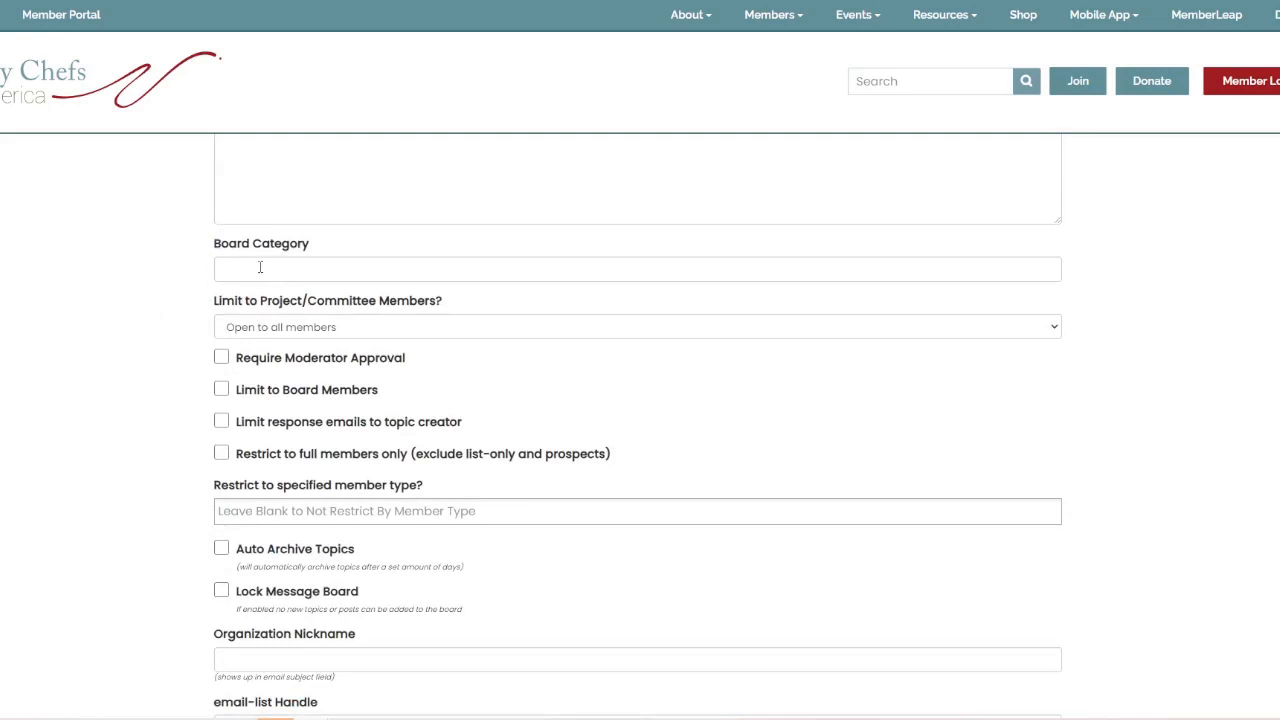
scroll(260, 267, "down", 1)
left_click_drag(214, 226, 466, 227)
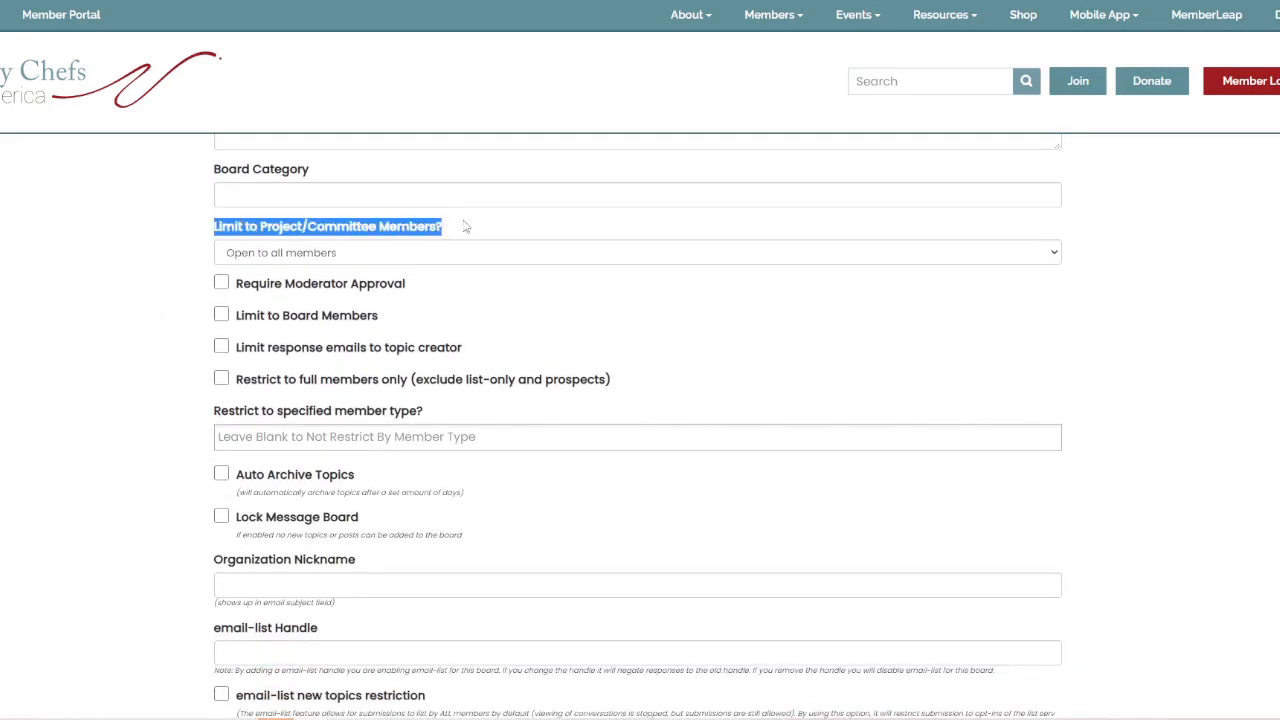
left_click(465, 227)
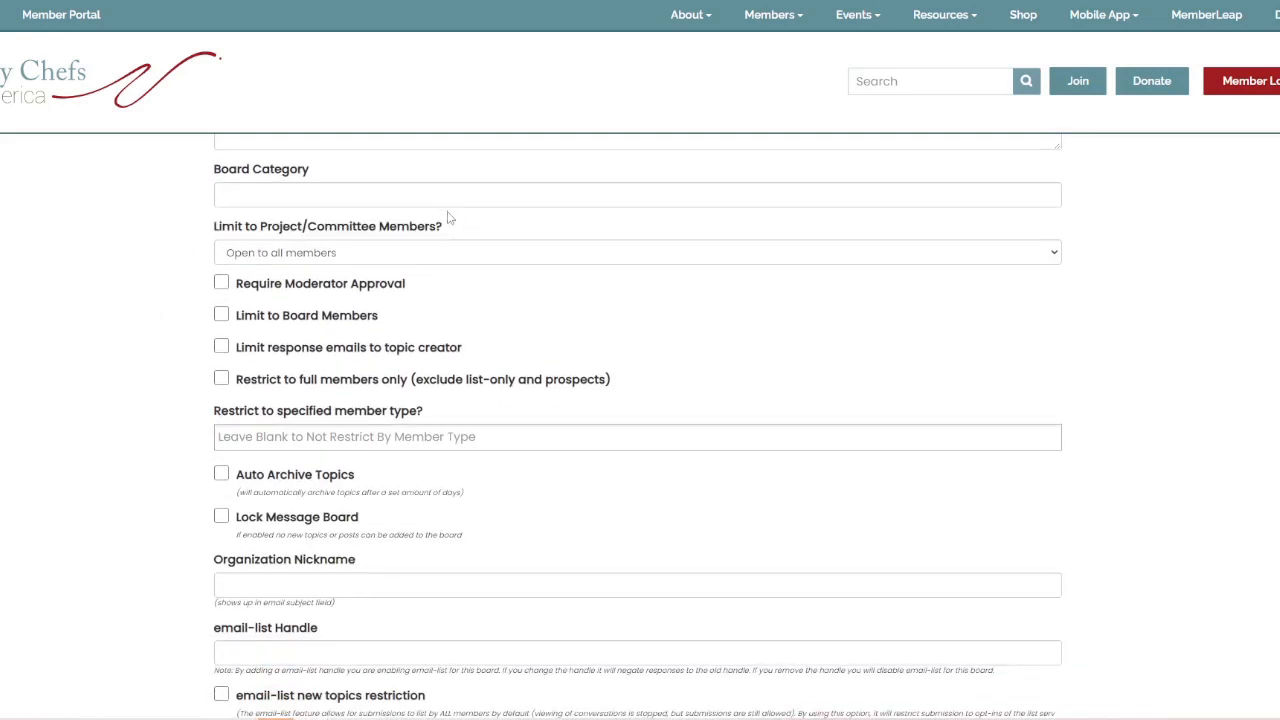
left_click(305, 255)
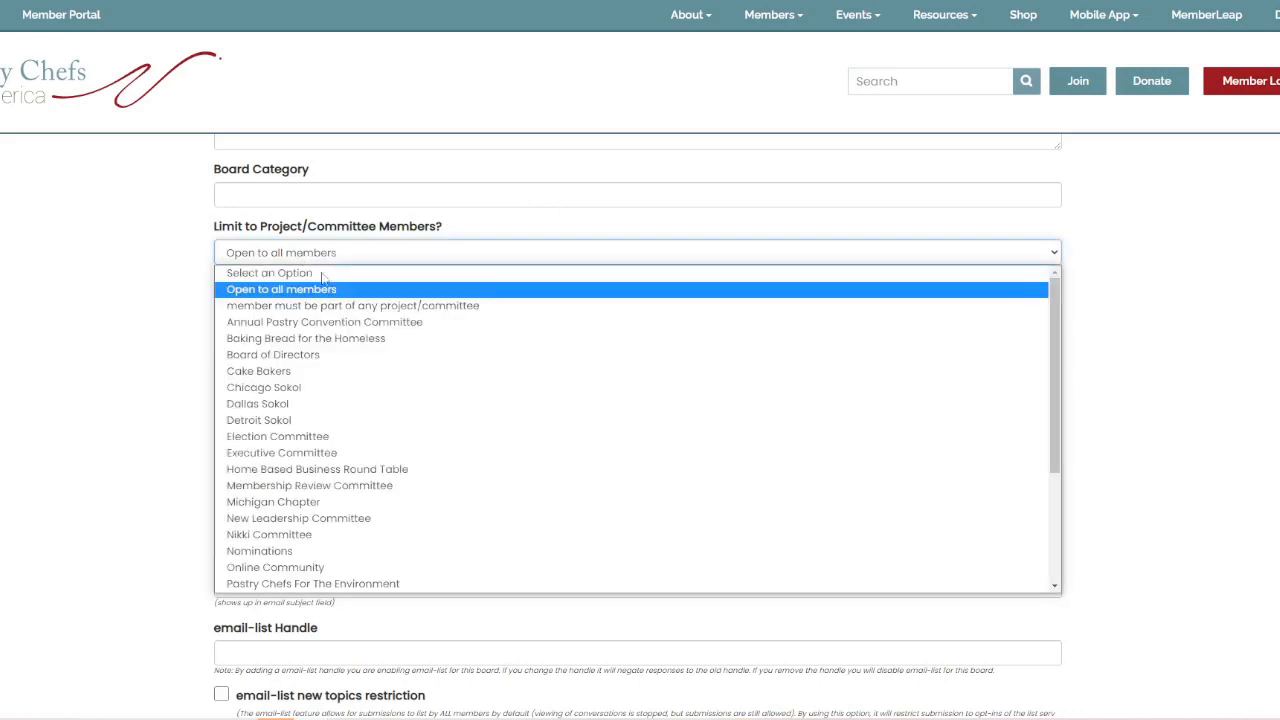
left_click(350, 321)
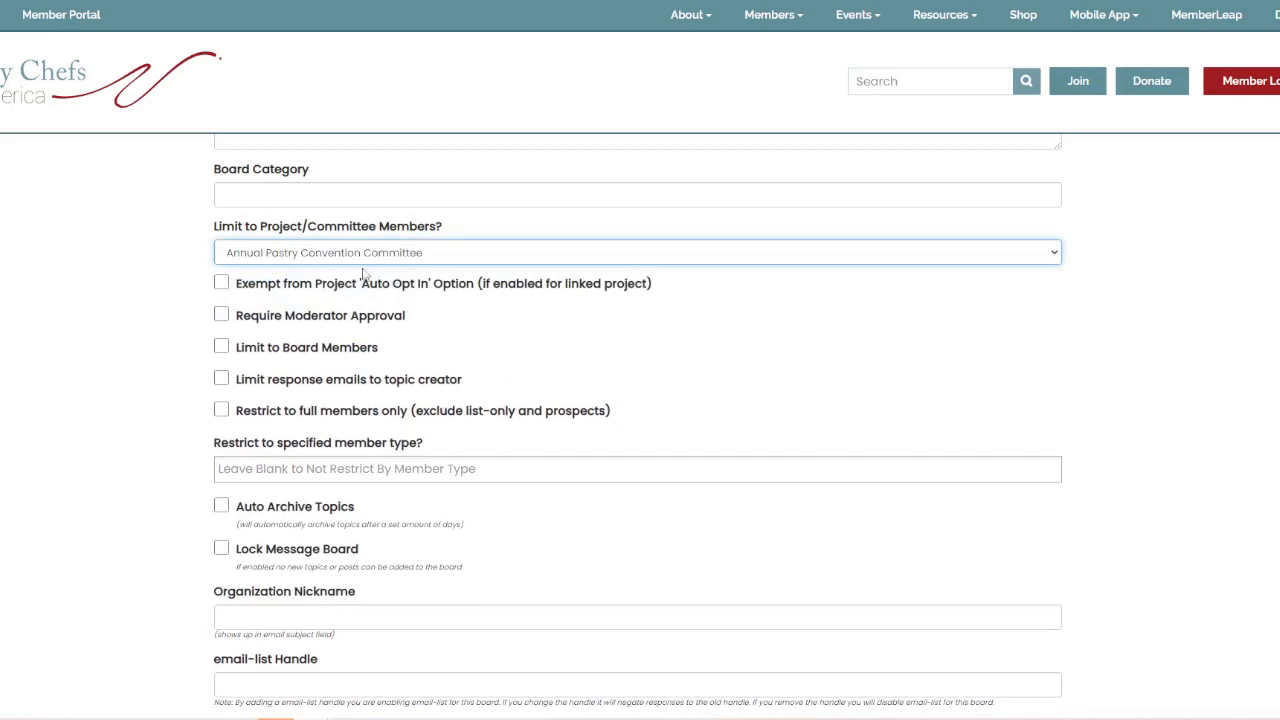
left_click(545, 334)
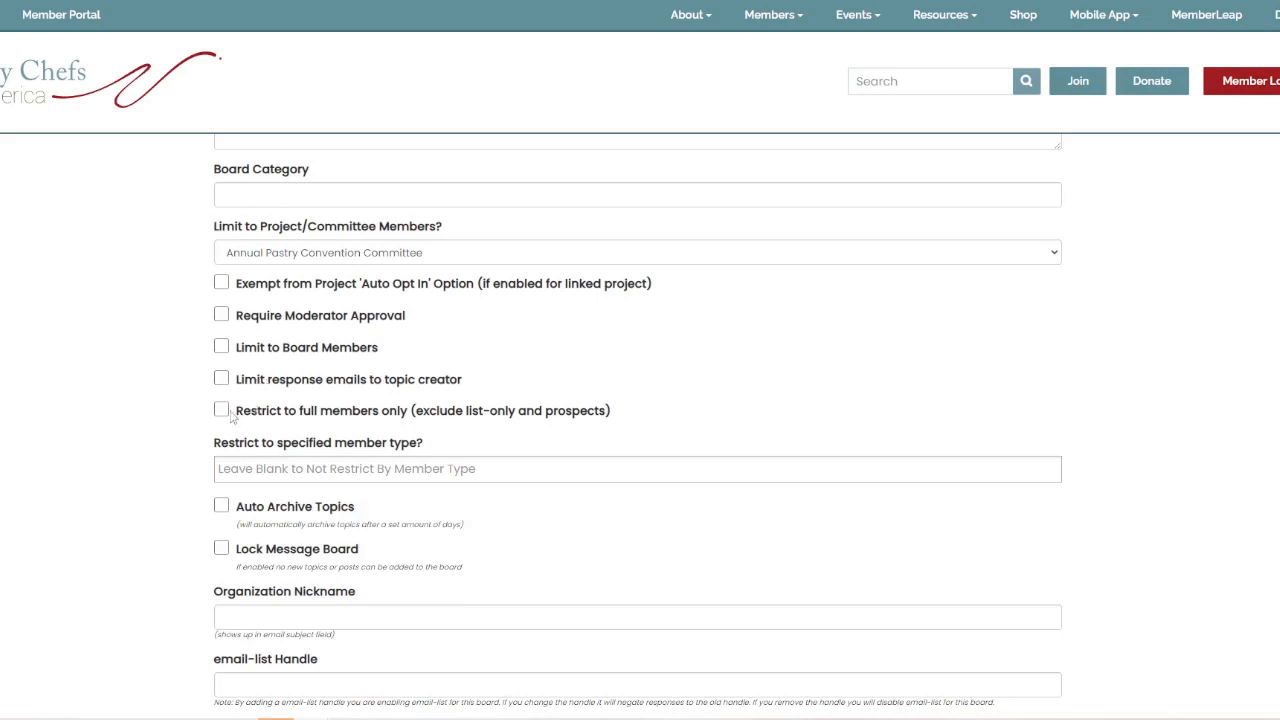
Step: Restrict the board to the member types American Sokol General Membership and Annual Convention Attendee
left_click_drag(236, 412, 612, 414)
left_click(643, 411)
scroll(234, 414, "down", 3)
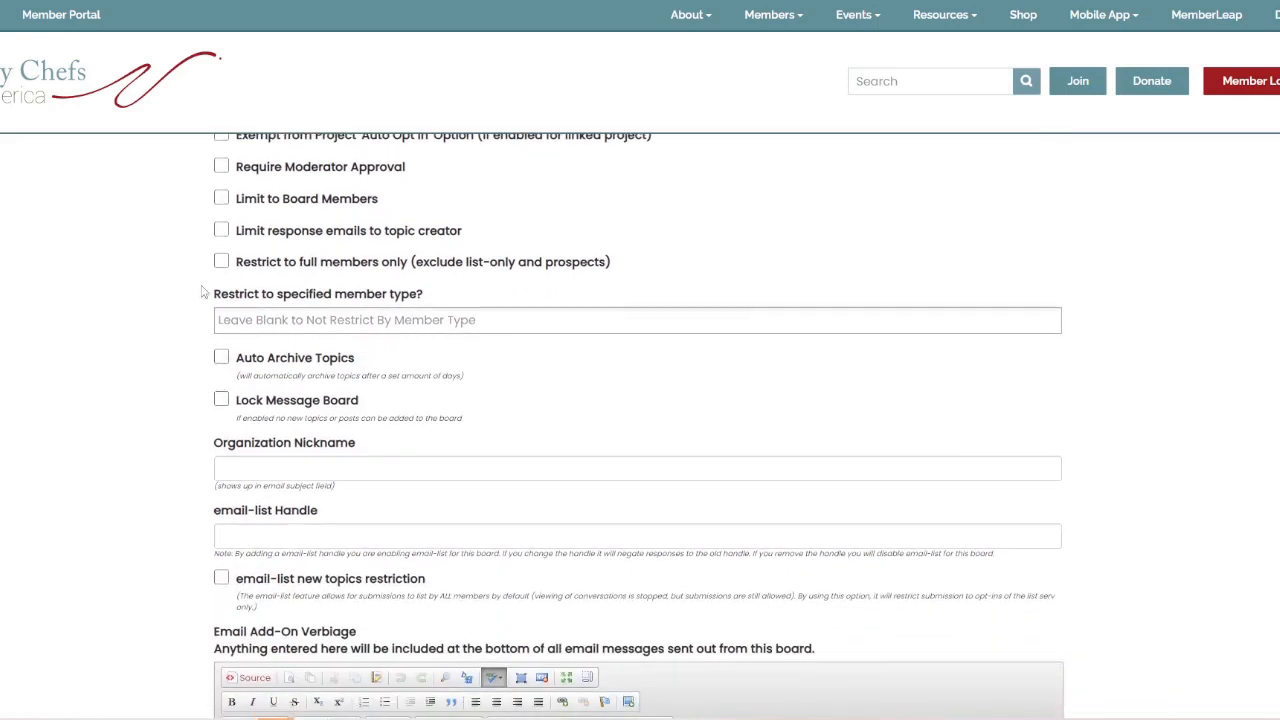
left_click(338, 318)
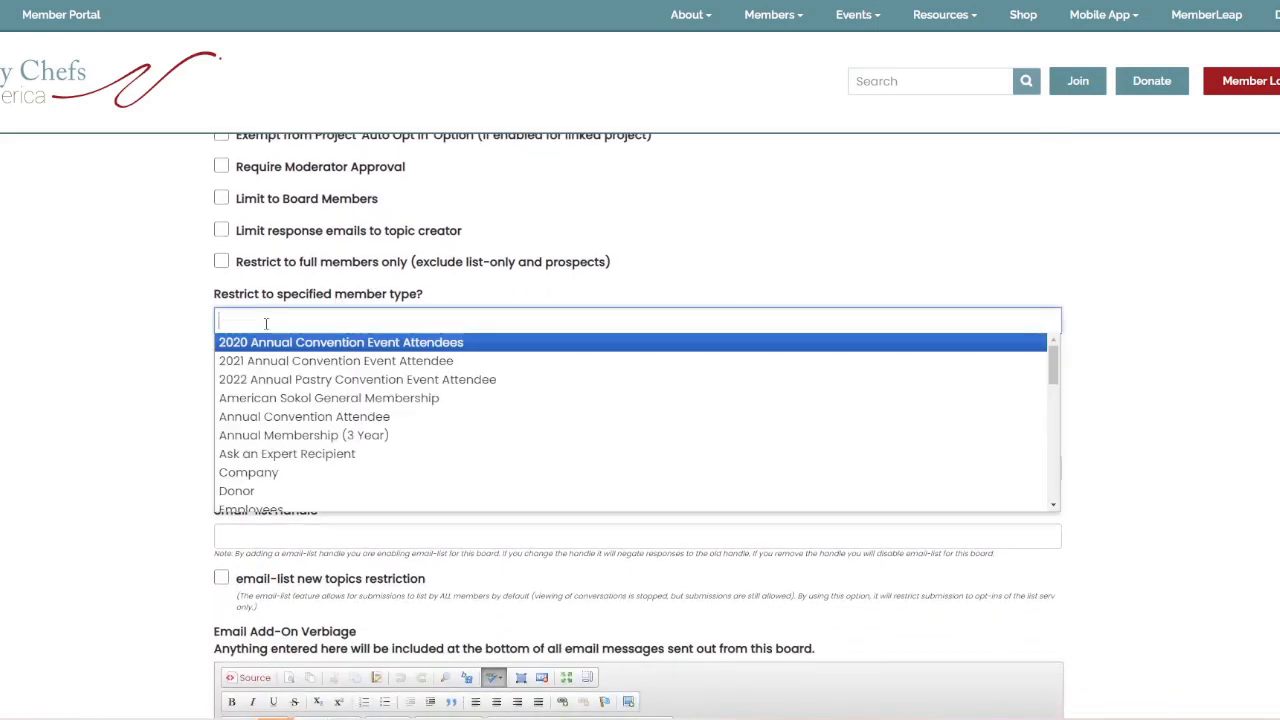
left_click(335, 400)
left_click(460, 320)
left_click(429, 397)
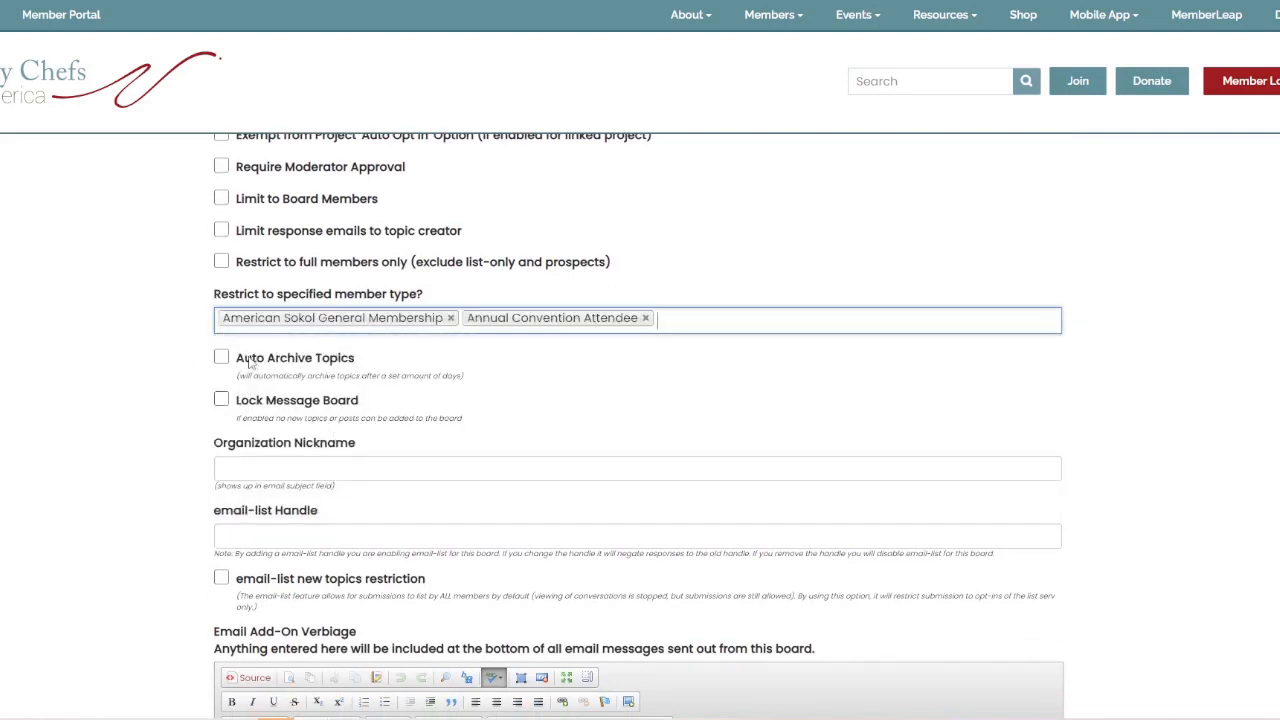
Step: Enable Auto Archive Topics to view its days setting and disable it again
left_click_drag(238, 365, 397, 362)
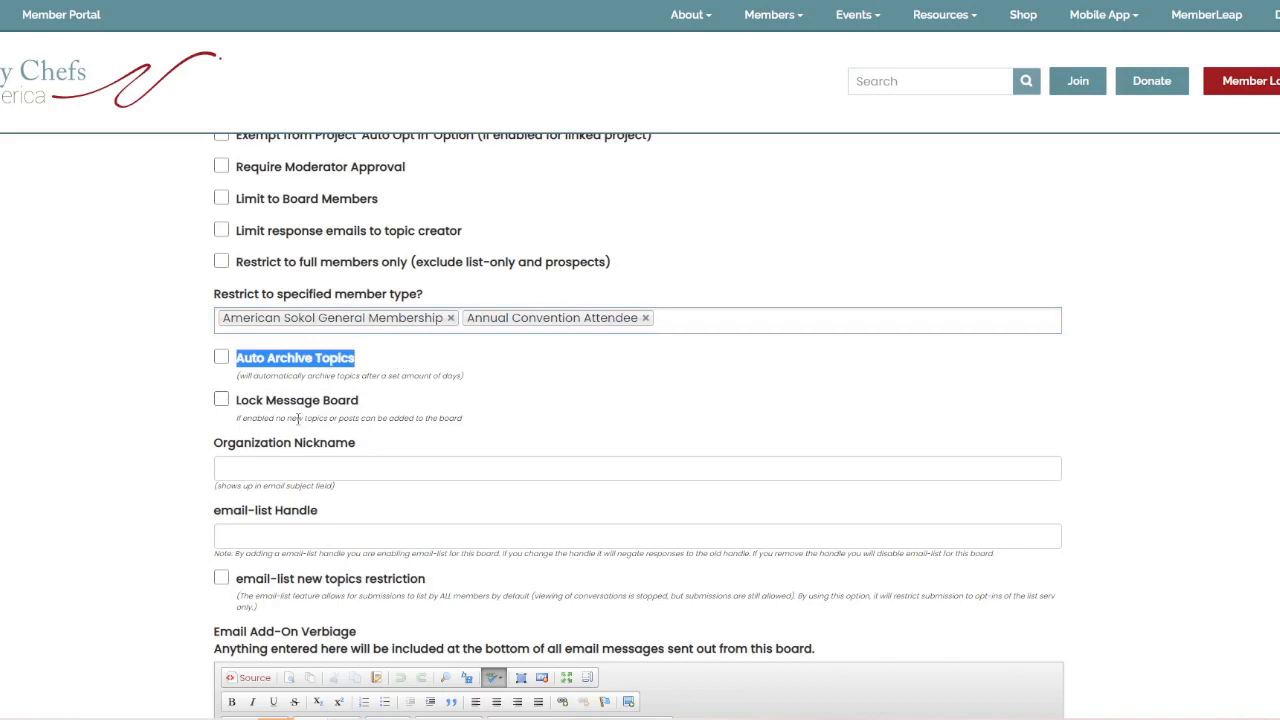
left_click(221, 357)
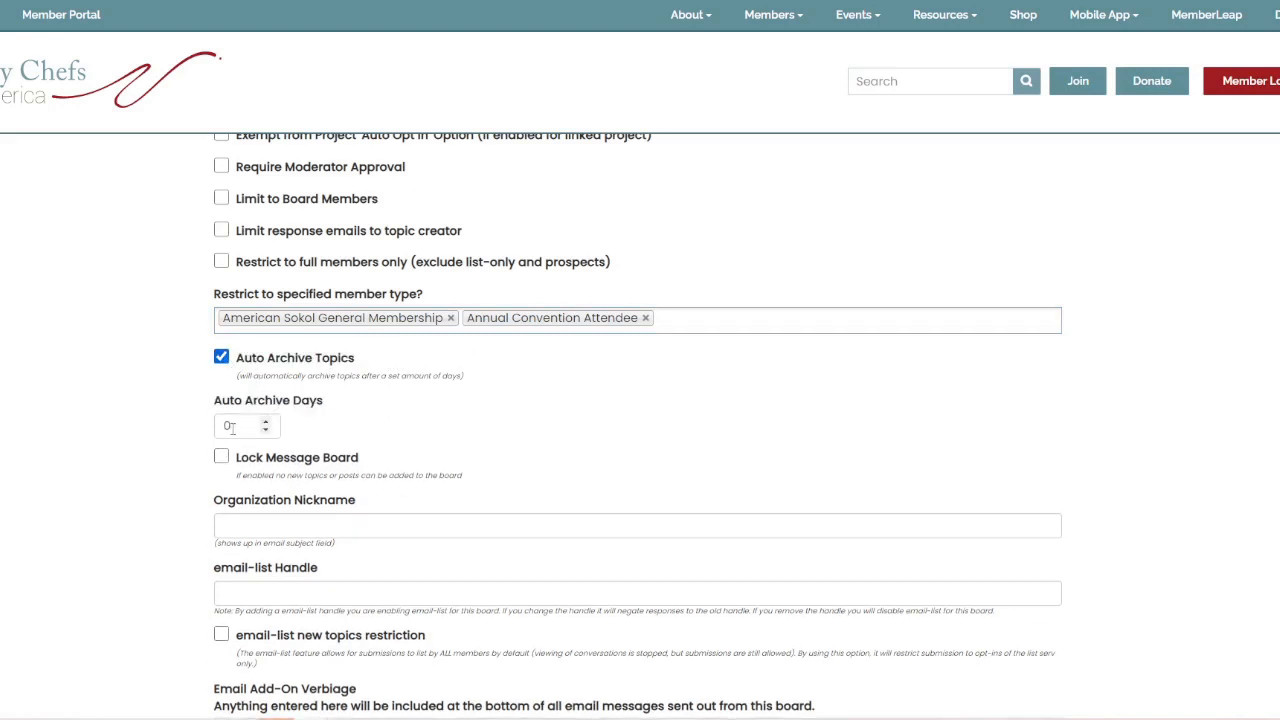
left_click(222, 360)
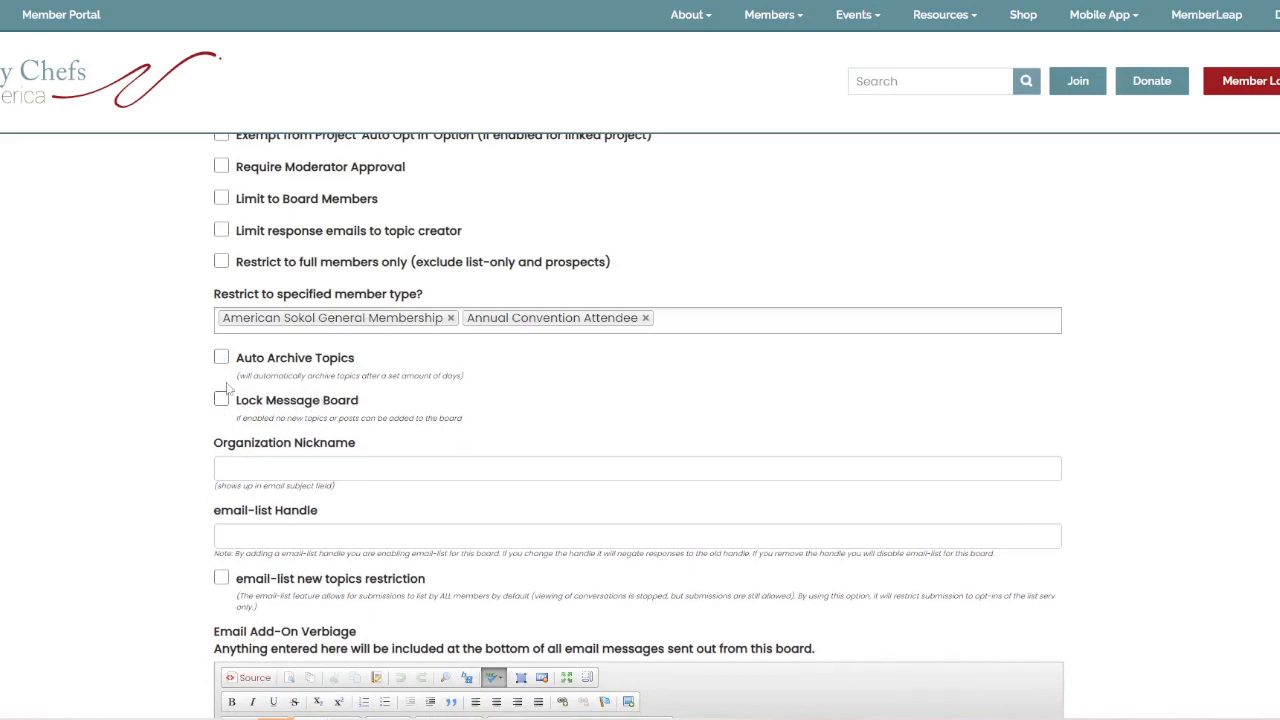
Step: Enter testboard as the board's email-list handle, leaving the organization nickname blank
scroll(212, 378, "down", 2)
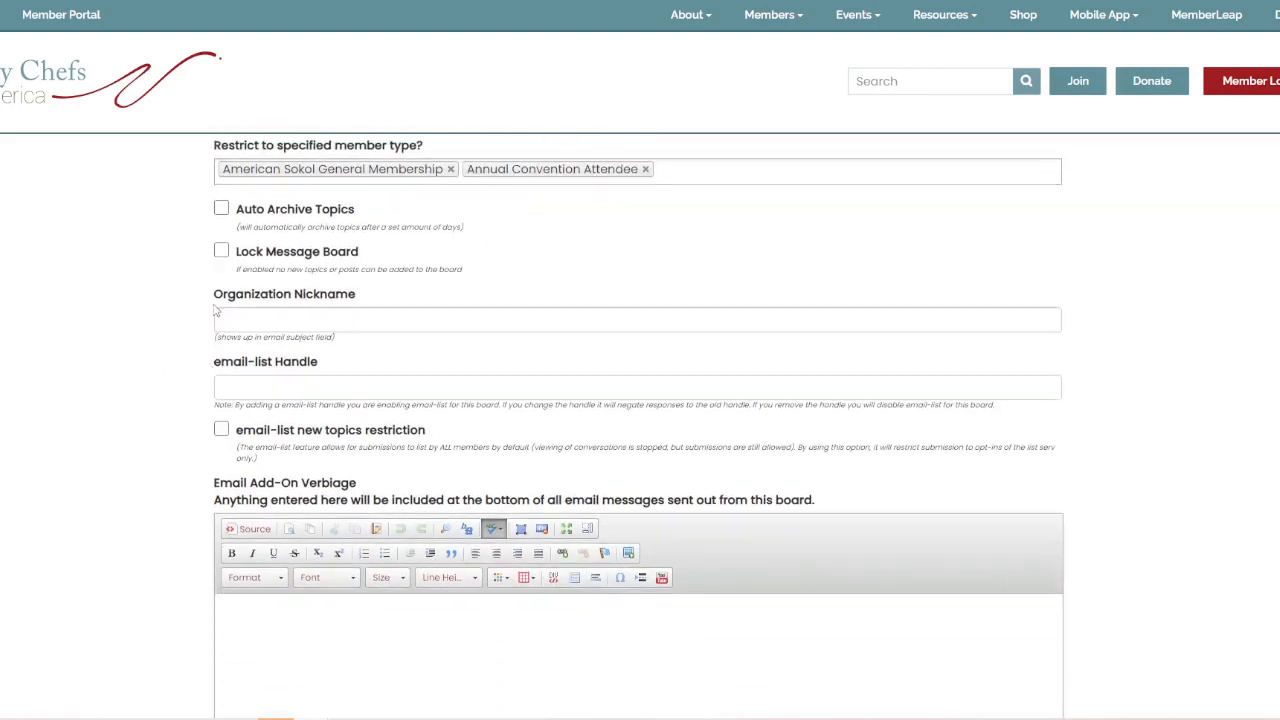
left_click_drag(214, 312, 414, 306)
left_click(435, 298)
mouse_move(210, 373)
left_mouse_down()
mouse_move(337, 371)
mouse_move(212, 366)
left_mouse_up()
left_click(337, 370)
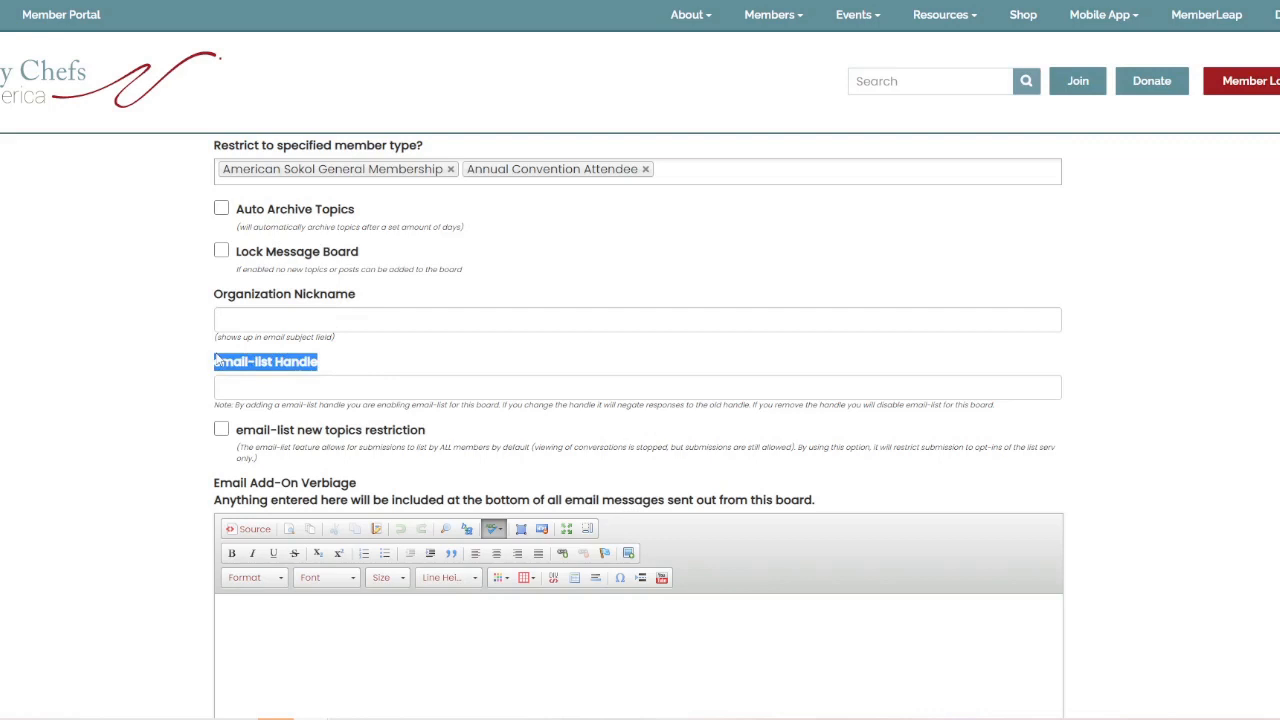
left_click(330, 342)
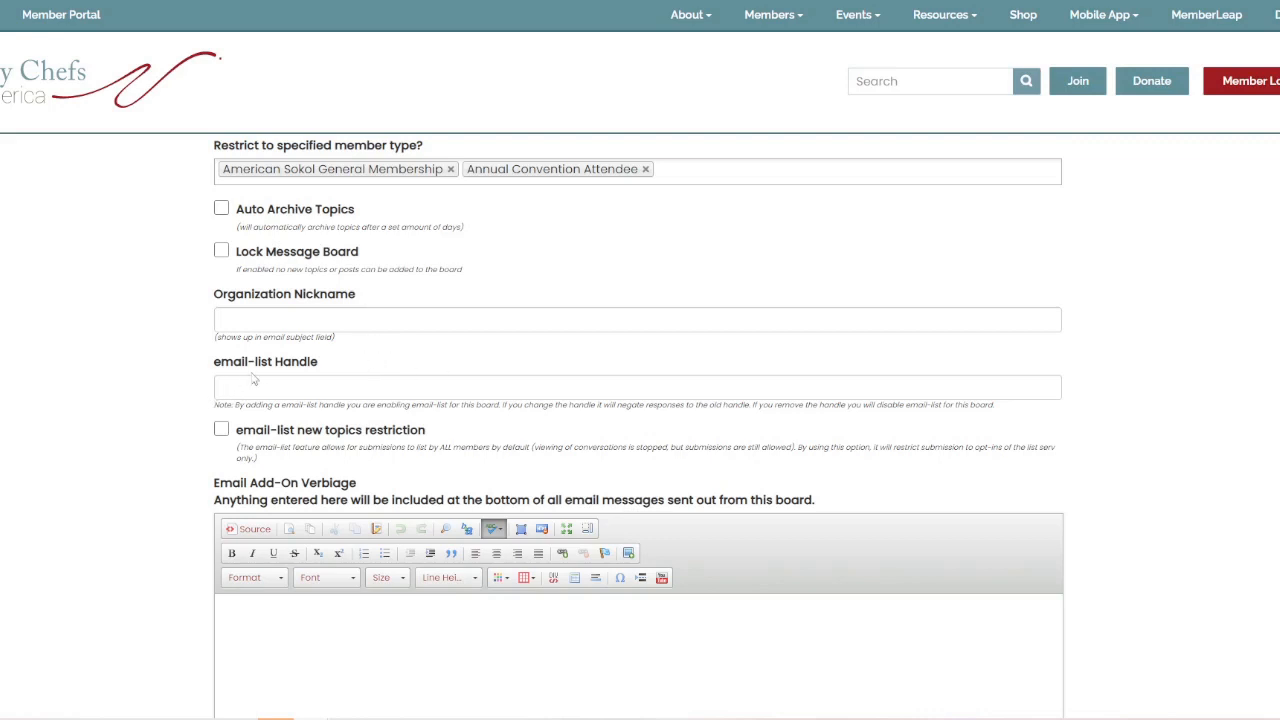
left_click(277, 381)
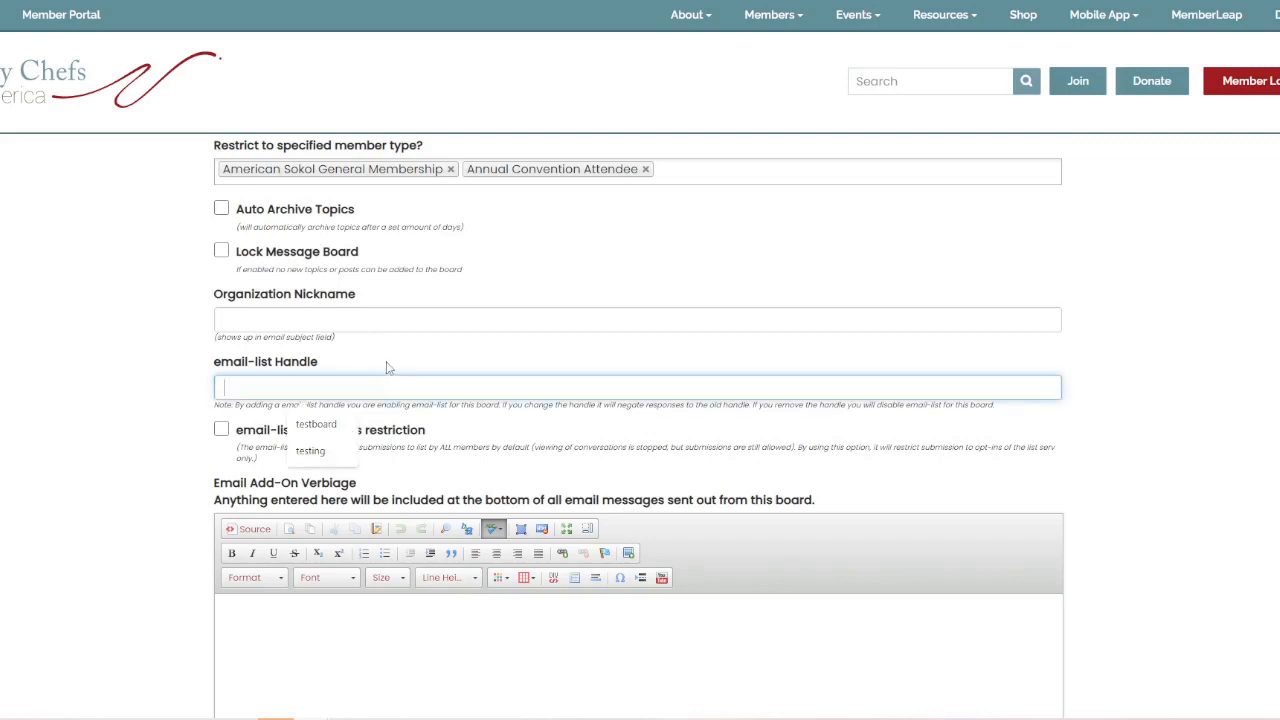
type("testboard")
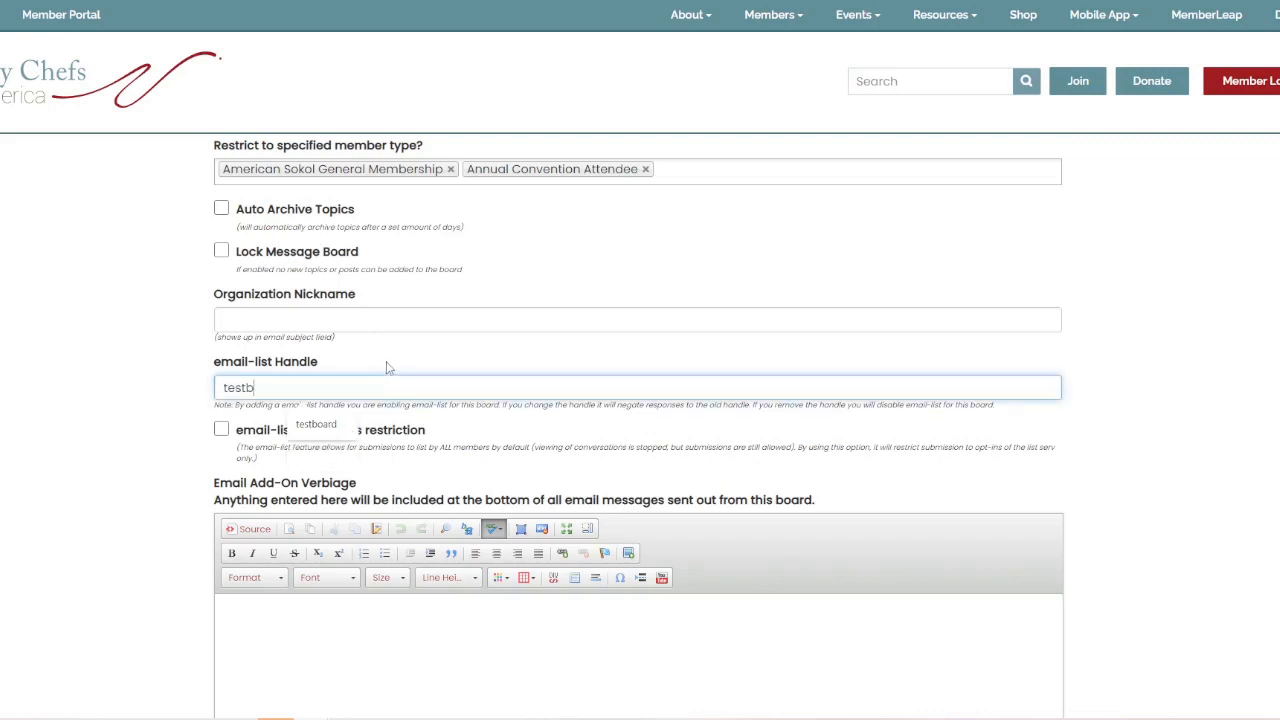
Step: Finish the email-list handle entry and check the handle and the email-list notes beneath it
left_click(389, 368)
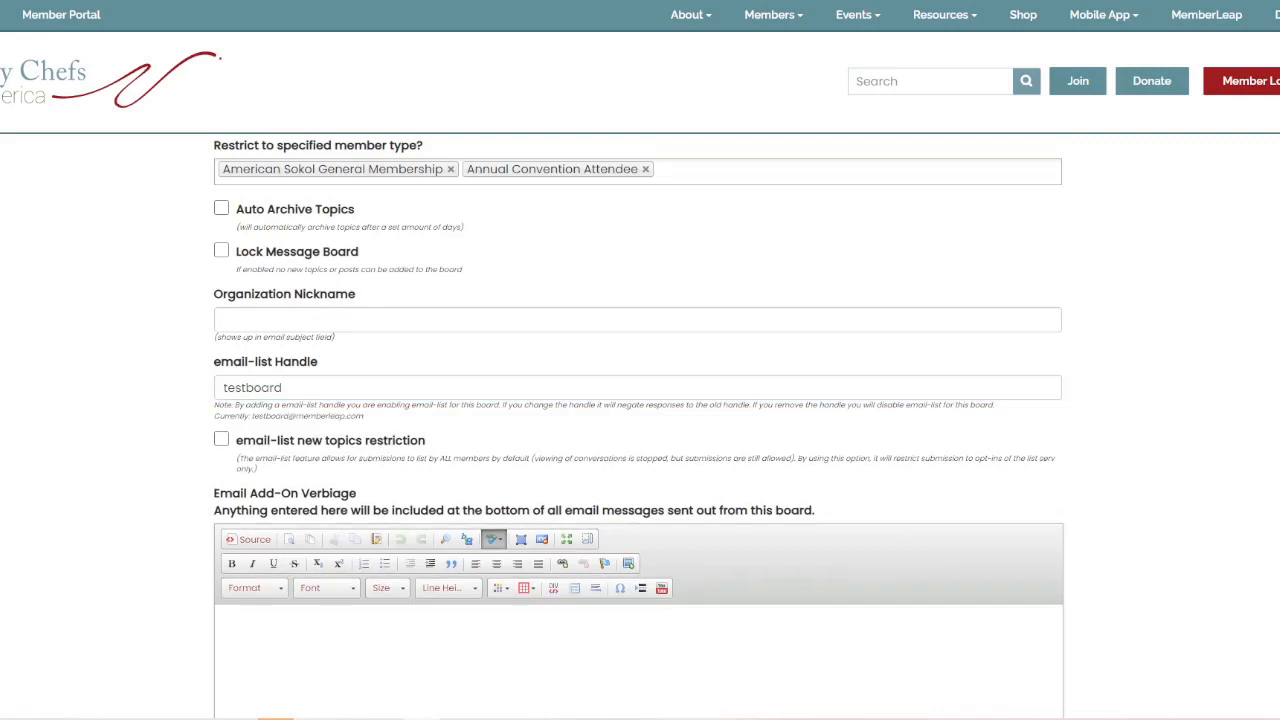
left_click(296, 387)
double_click(295, 387)
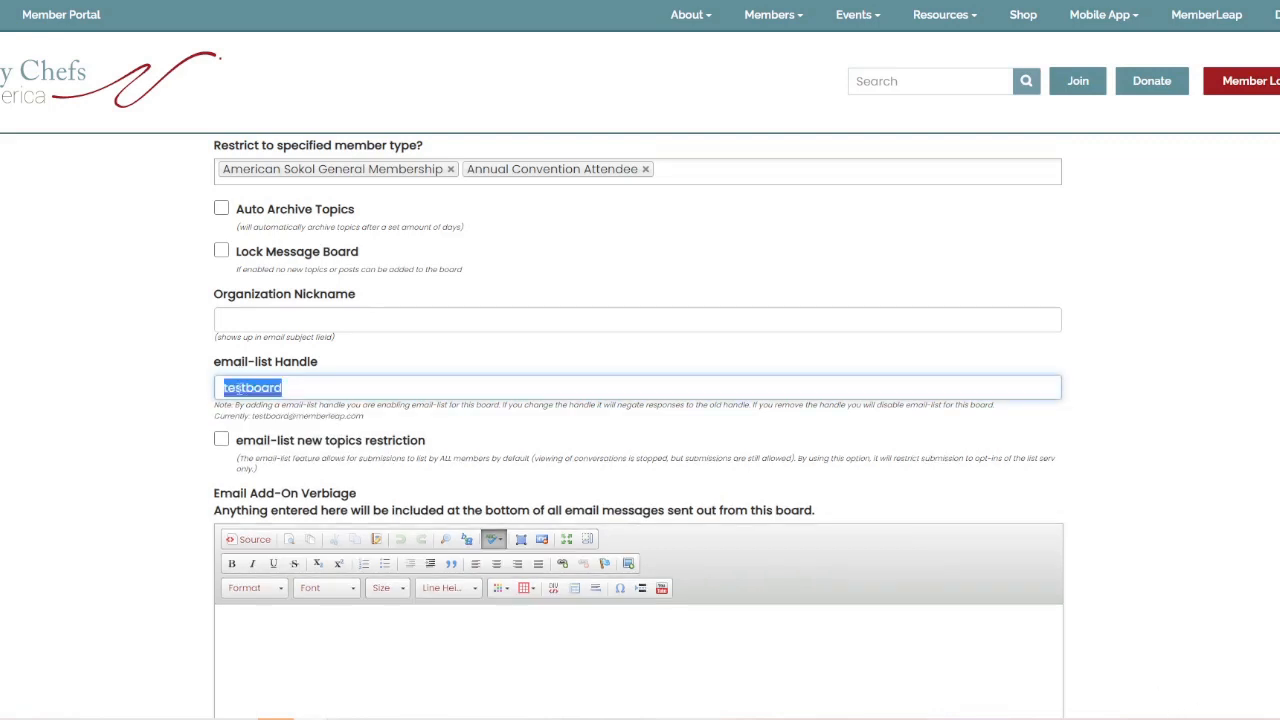
left_click(293, 387)
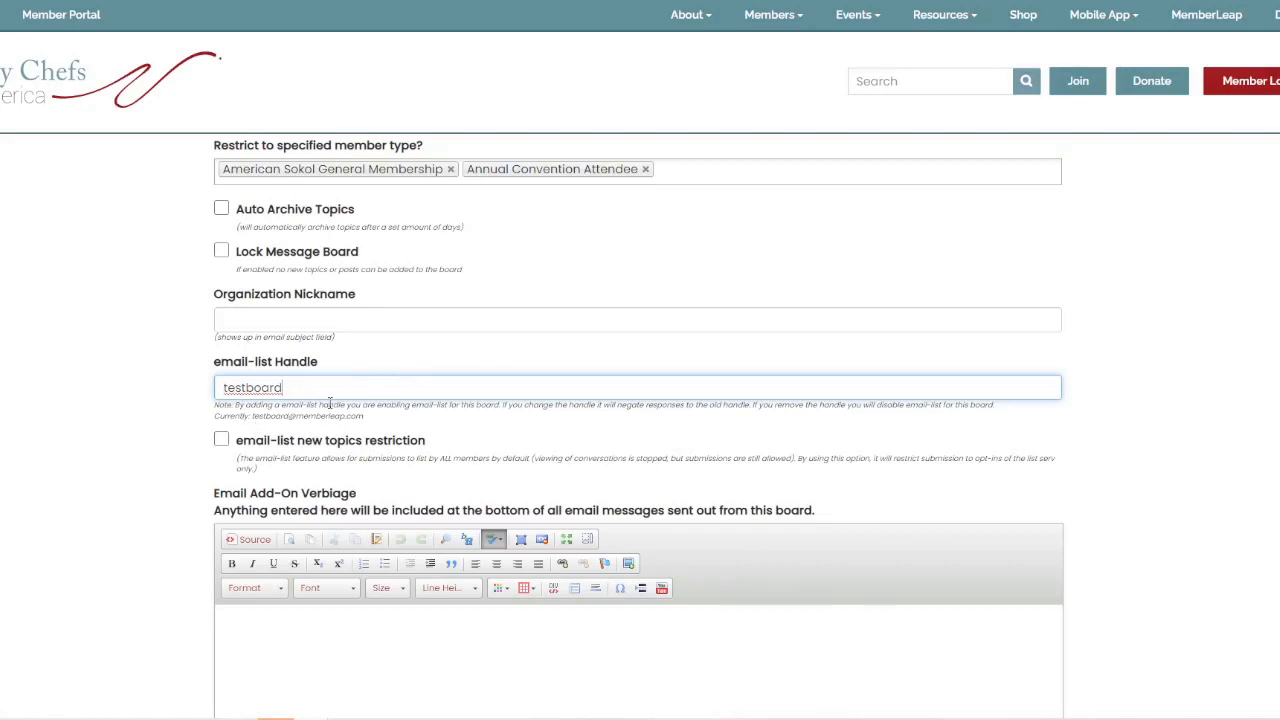
left_click_drag(297, 388, 151, 392)
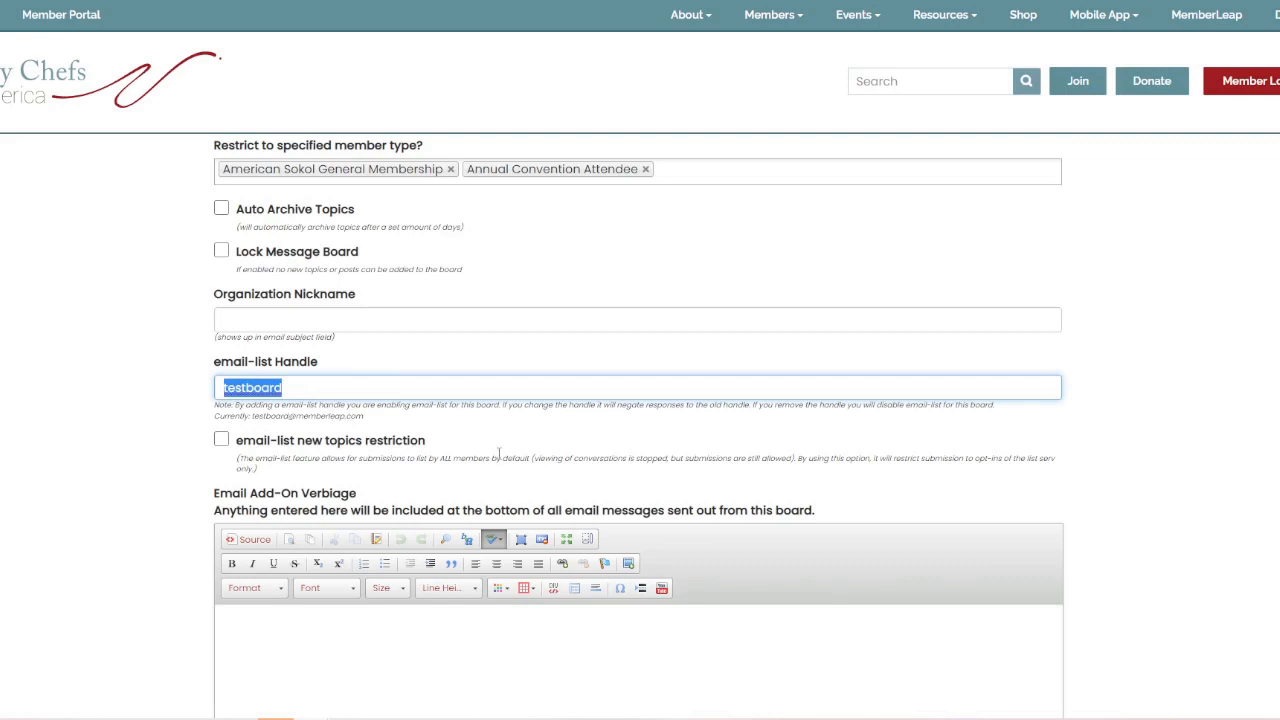
left_click(1090, 527)
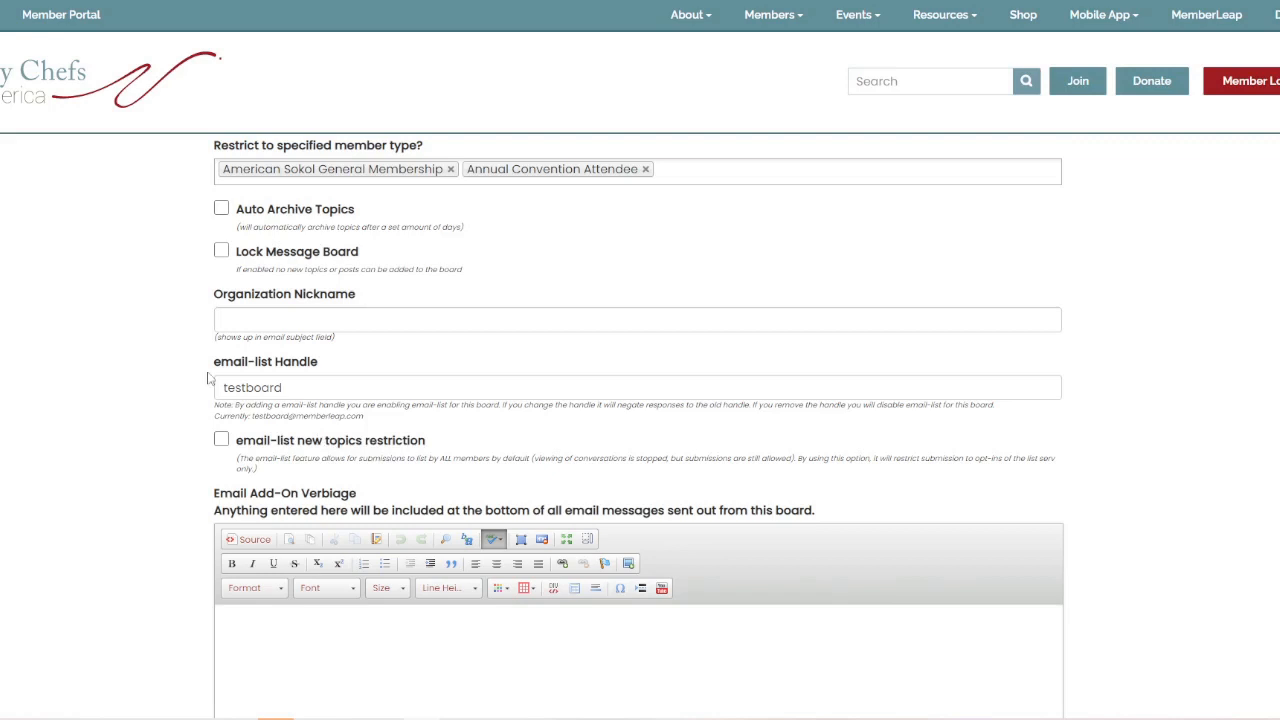
Step: Leave the Email Add-On Verbiage and Topic List Page Verbiage blank and save the new message board
scroll(212, 380, "down", 3)
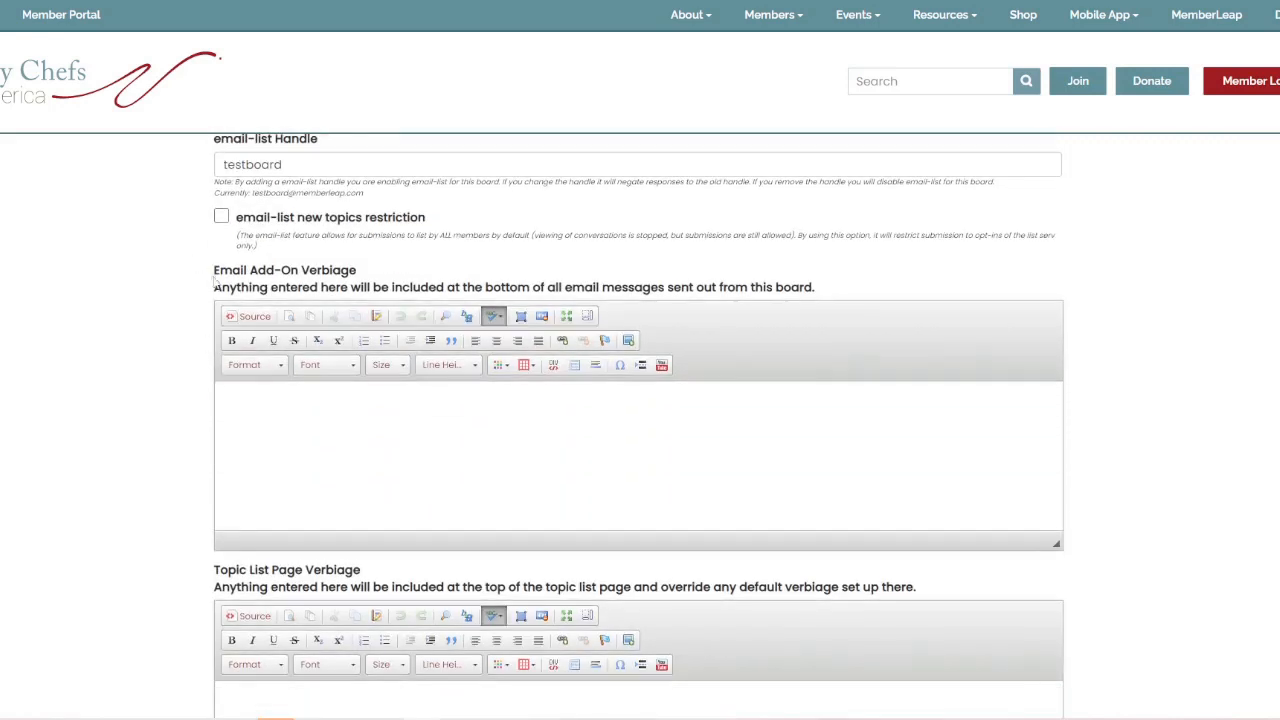
left_click_drag(214, 270, 899, 299)
left_click(899, 299)
scroll(580, 320, "down", 2)
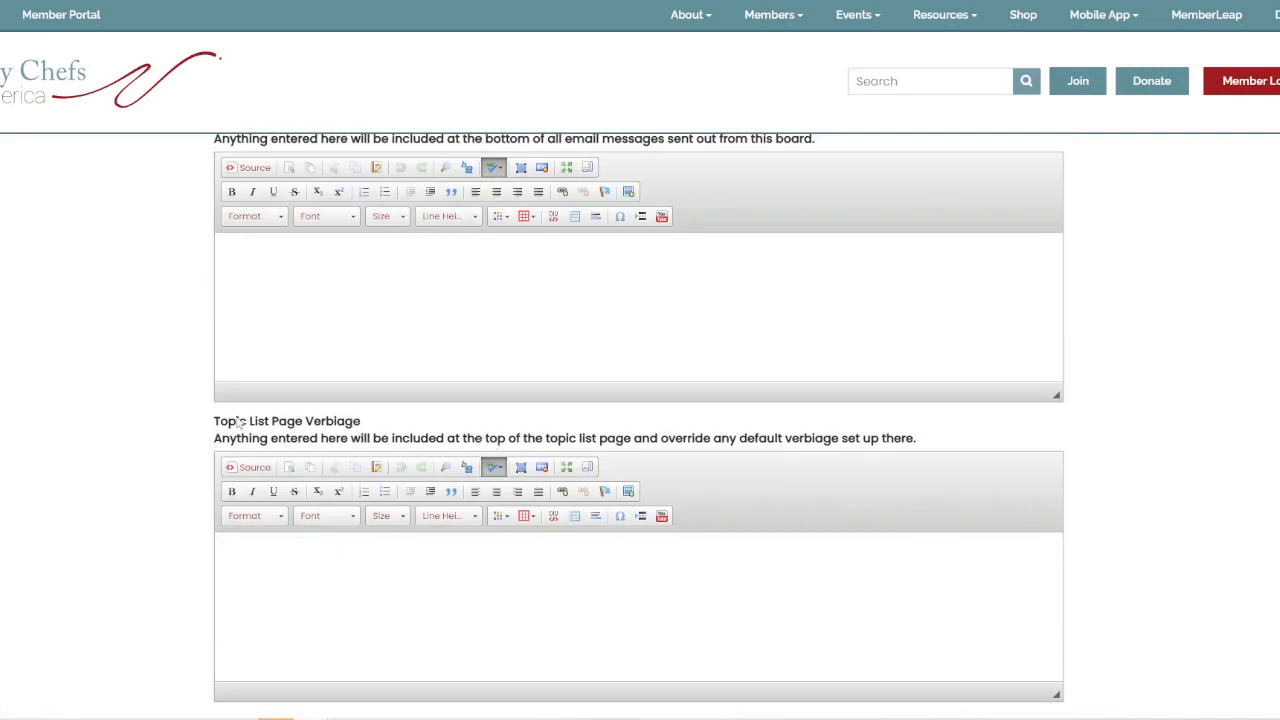
scroll(240, 410, "down", 3)
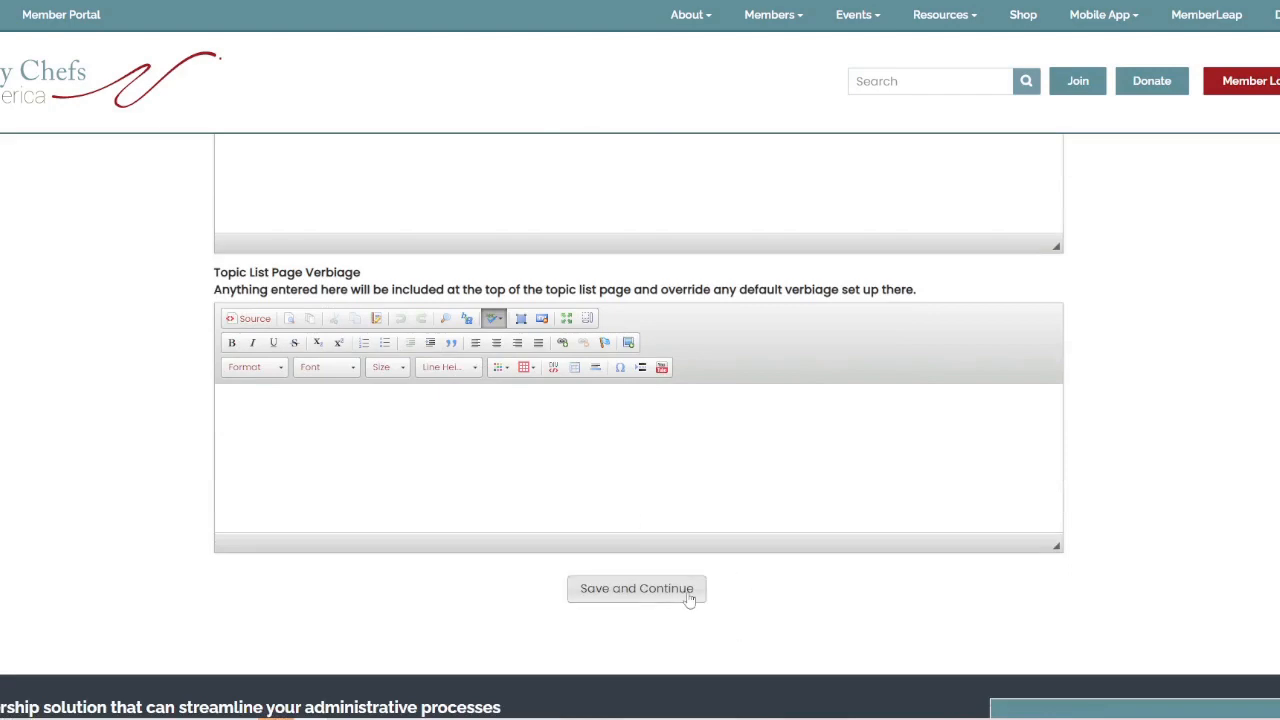
scroll(677, 500, "up", 3)
scroll(548, 383, "up", 5)
scroll(600, 390, "down", 10)
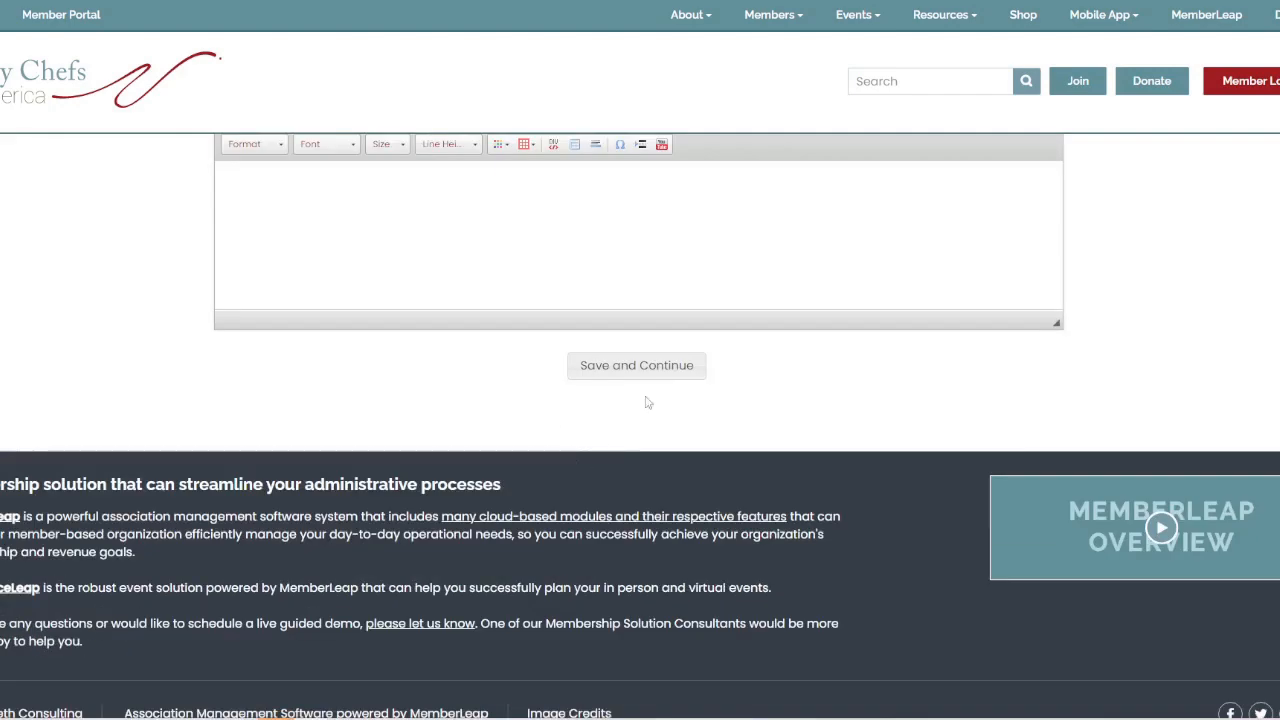
left_click(660, 368)
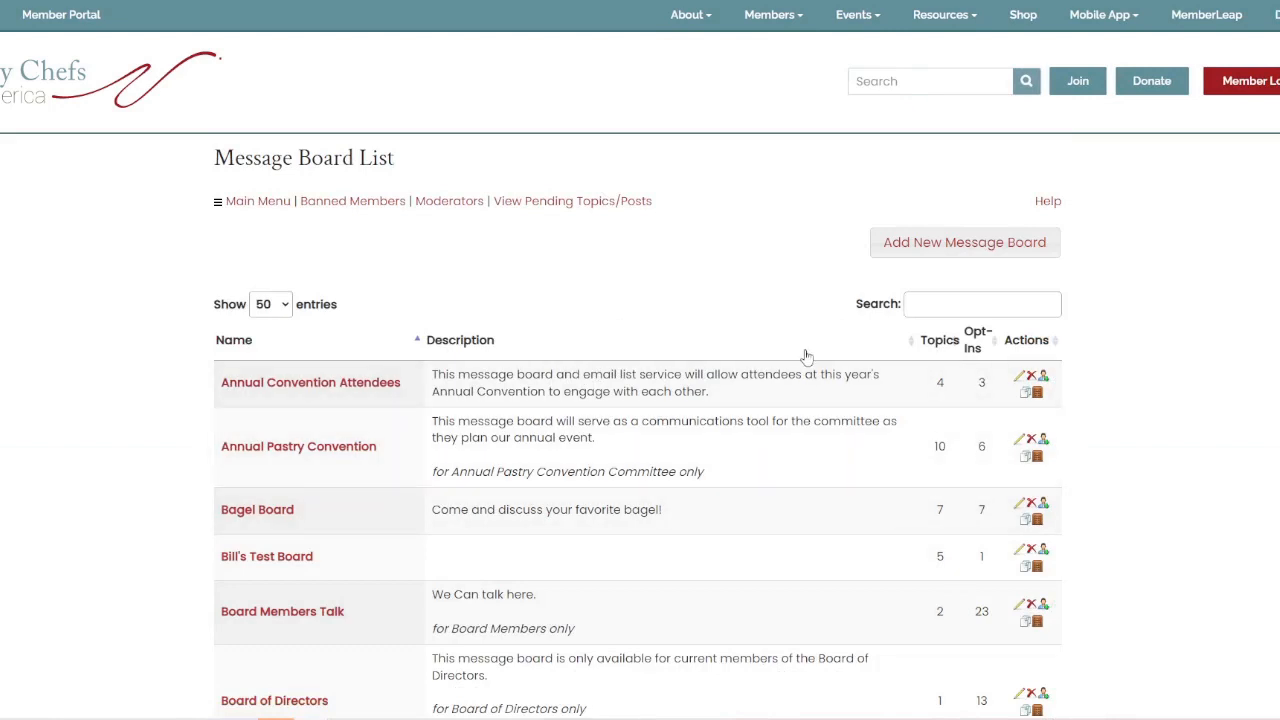
Step: Open the Annual Convention Attendees board for editing and look through its settings
left_click(1019, 378)
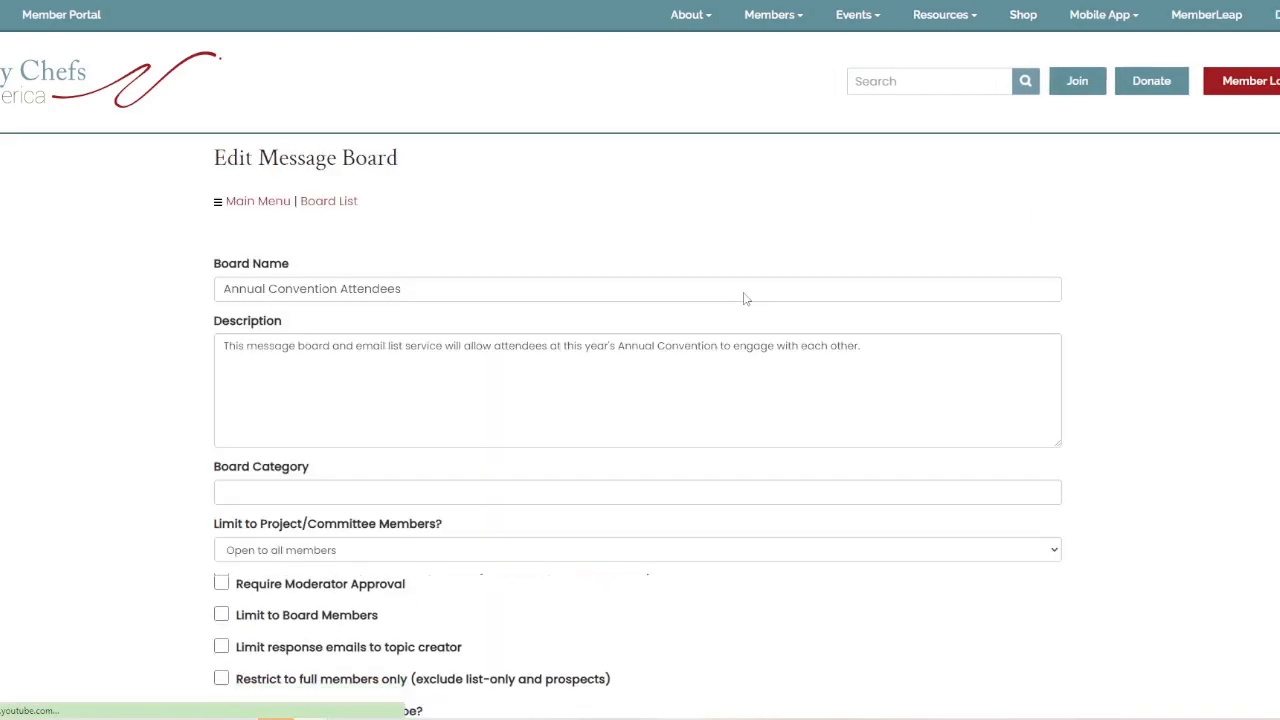
scroll(180, 358, "down", 15)
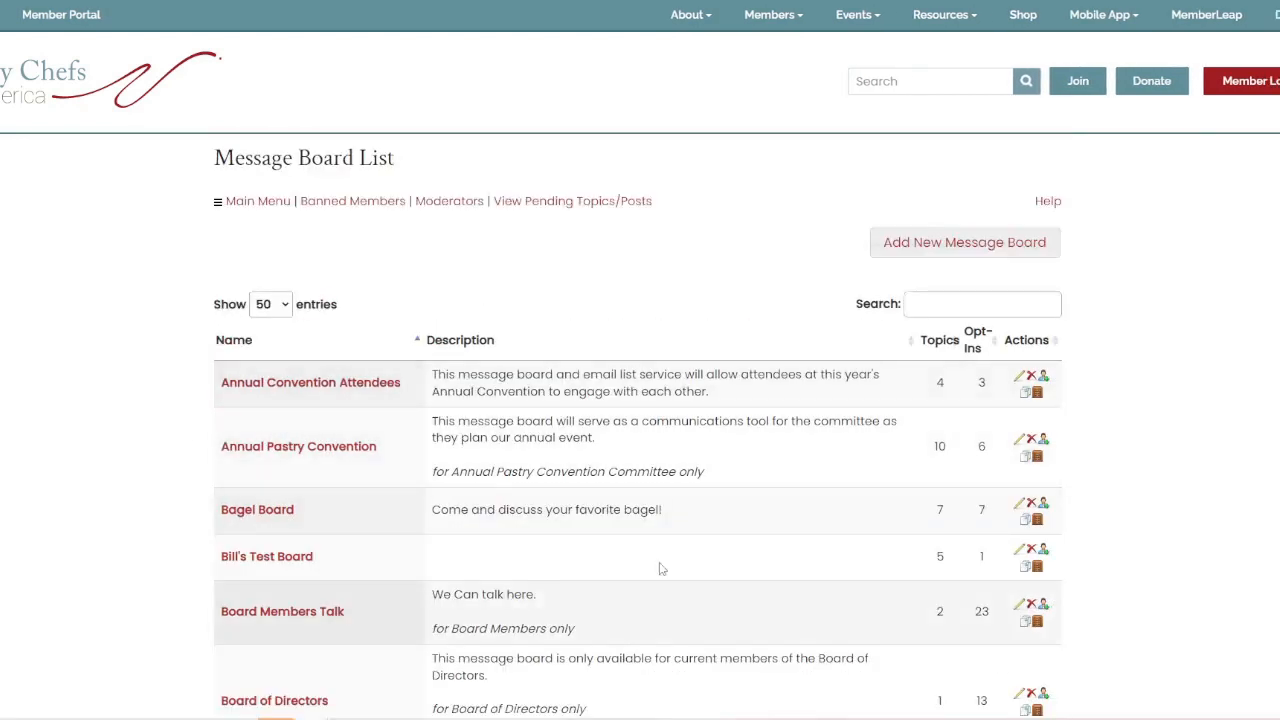
Step: Open the Annual Convention Attendees board's opt-ins and show only members who meet the message board restrictions
left_click(1044, 377)
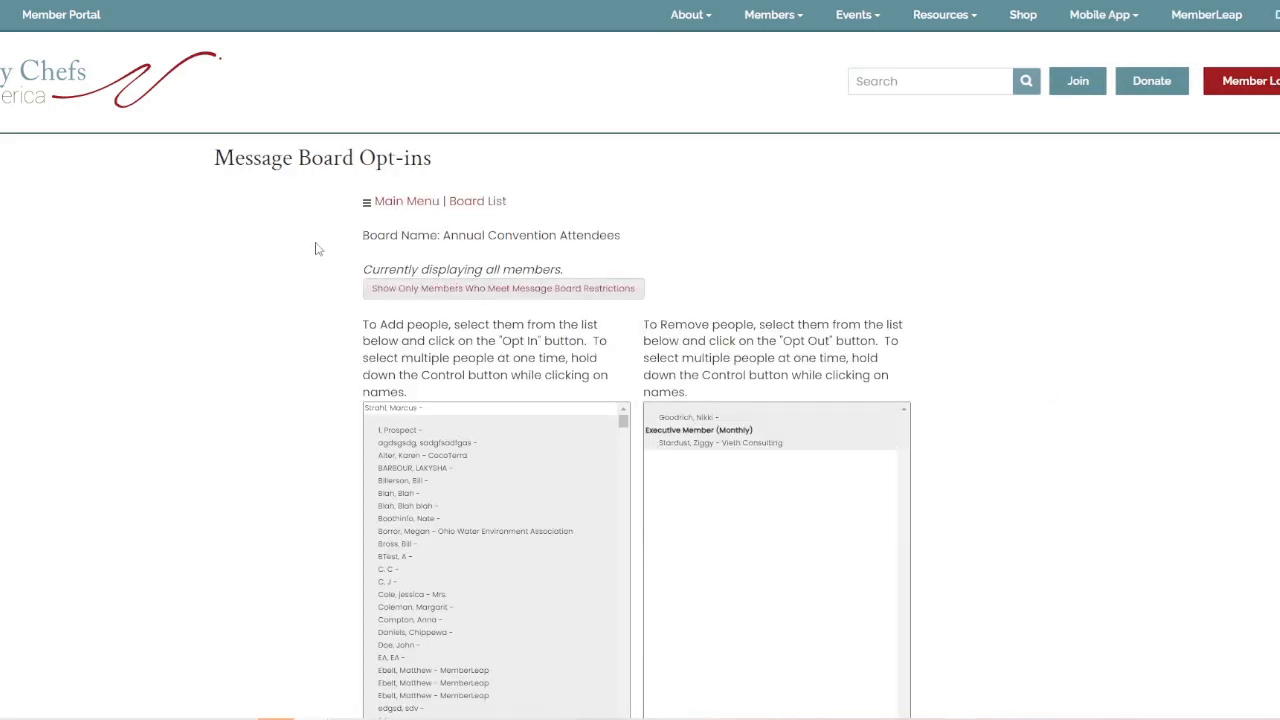
left_click_drag(350, 281, 366, 228)
left_click(585, 268)
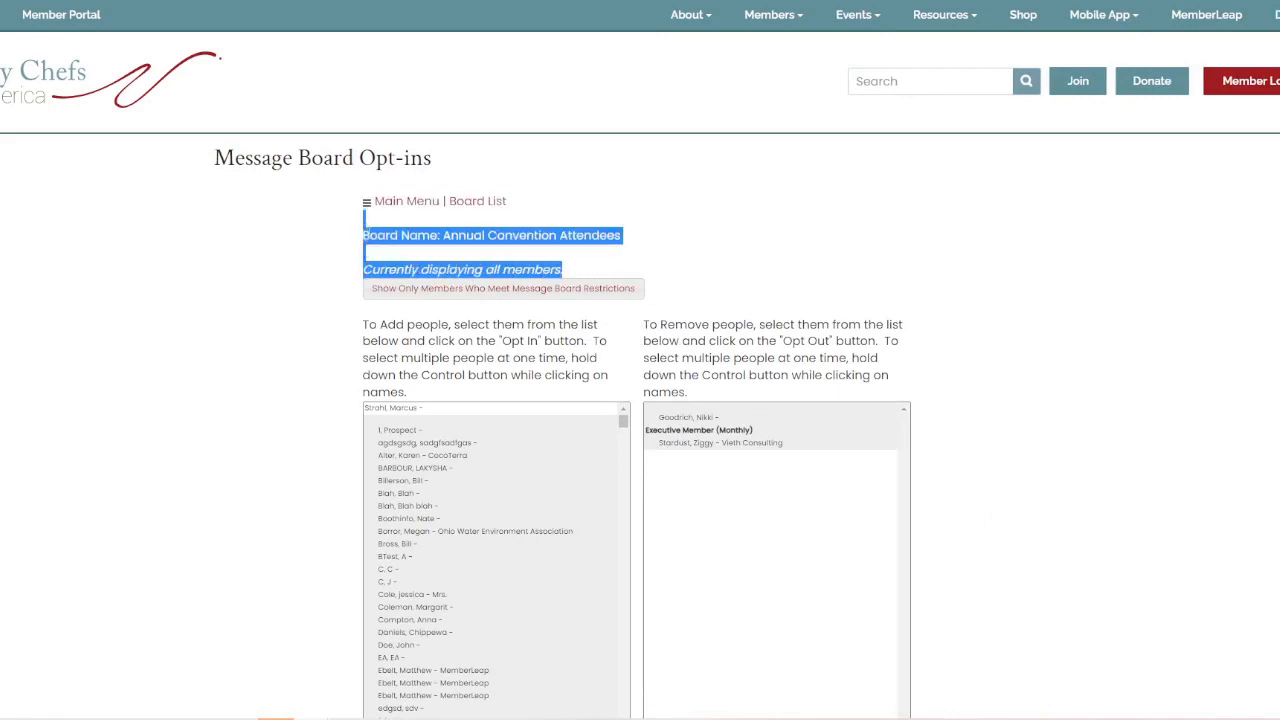
left_click(352, 291)
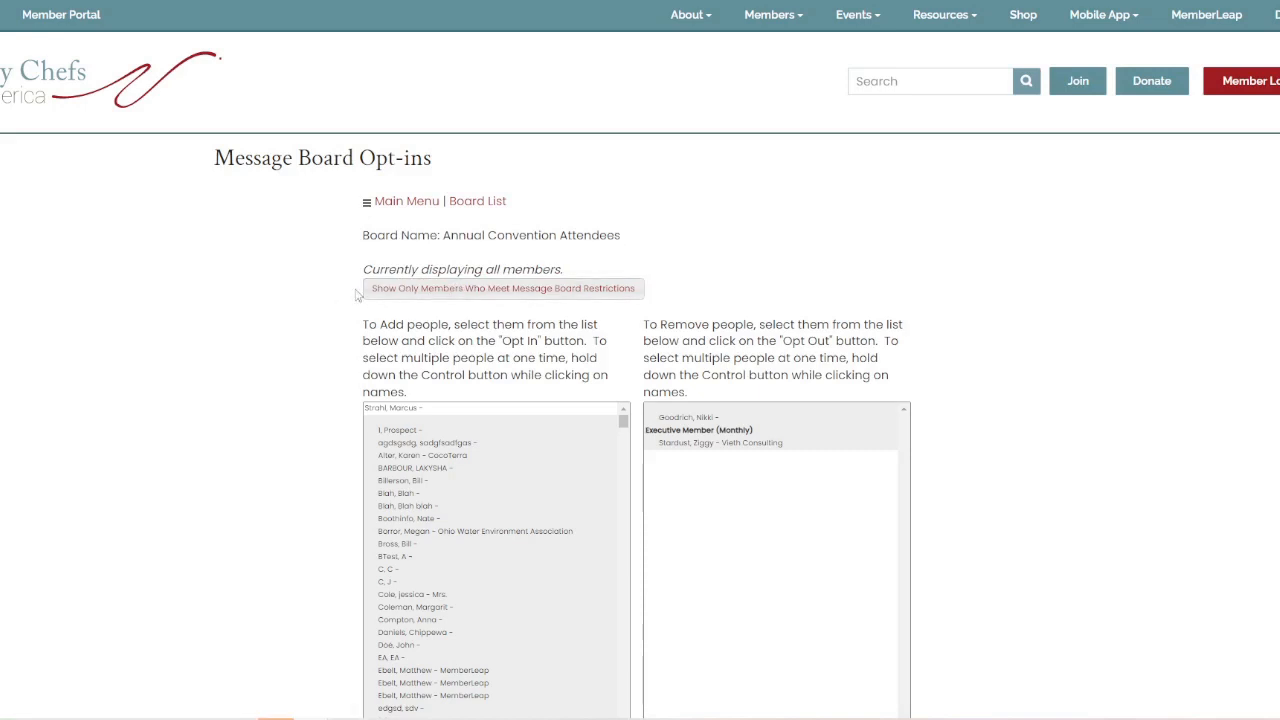
left_click_drag(363, 198, 697, 297)
left_click(697, 297)
left_click(574, 297)
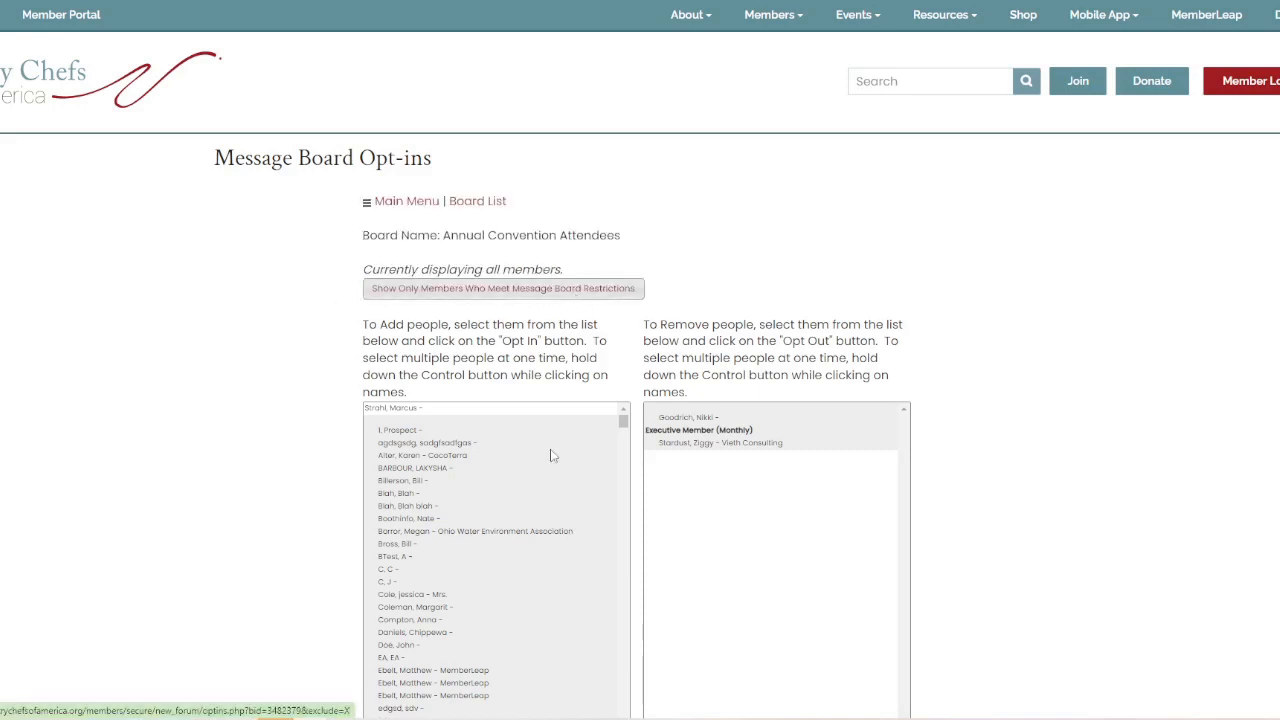
Step: Review the lists of available, opted-in and opted-out members for the Annual Convention Attendees board
scroll(729, 383, "down", 4)
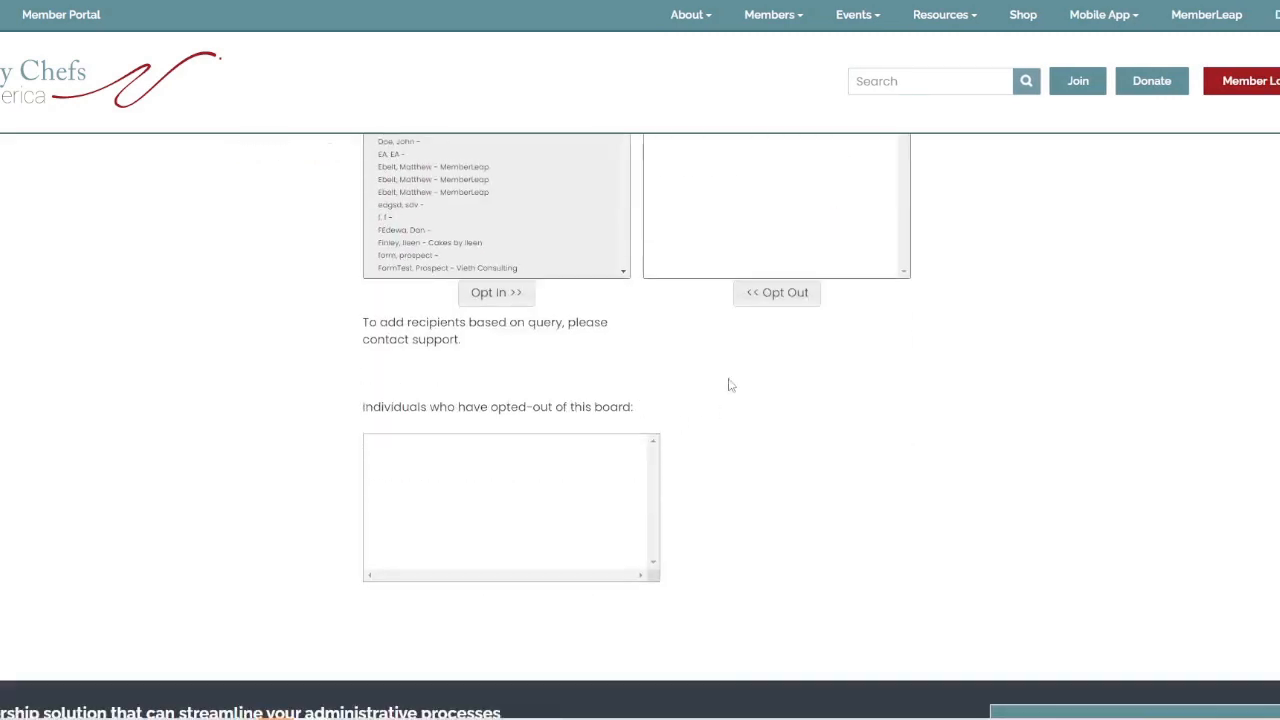
scroll(505, 478, "up", 3)
scroll(505, 478, "up", 1)
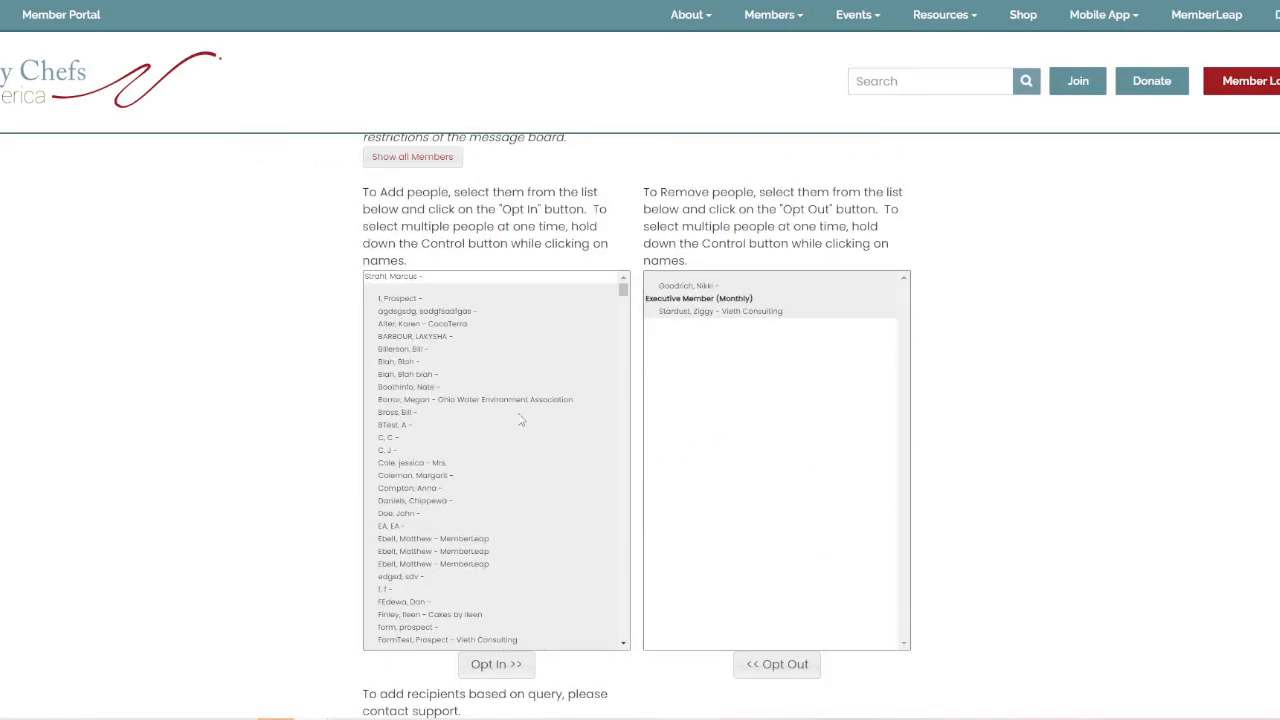
scroll(250, 338, "up", 3)
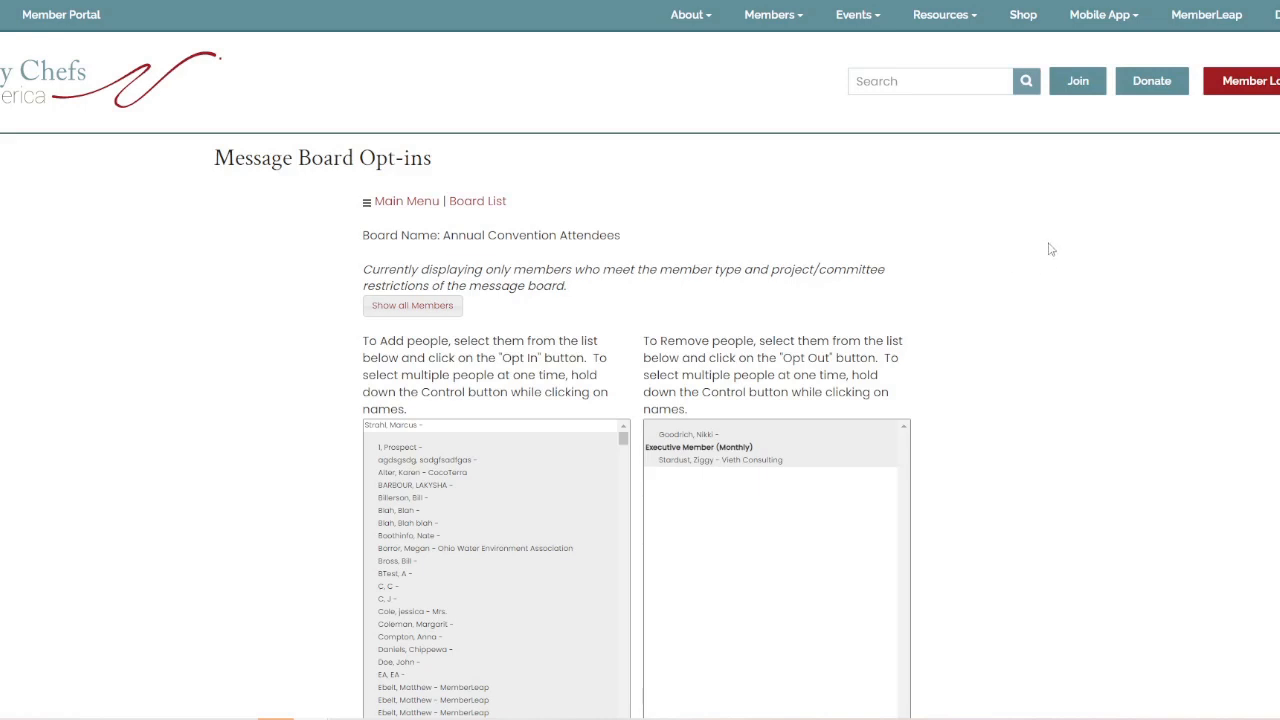
scroll(1090, 242, "down", 2)
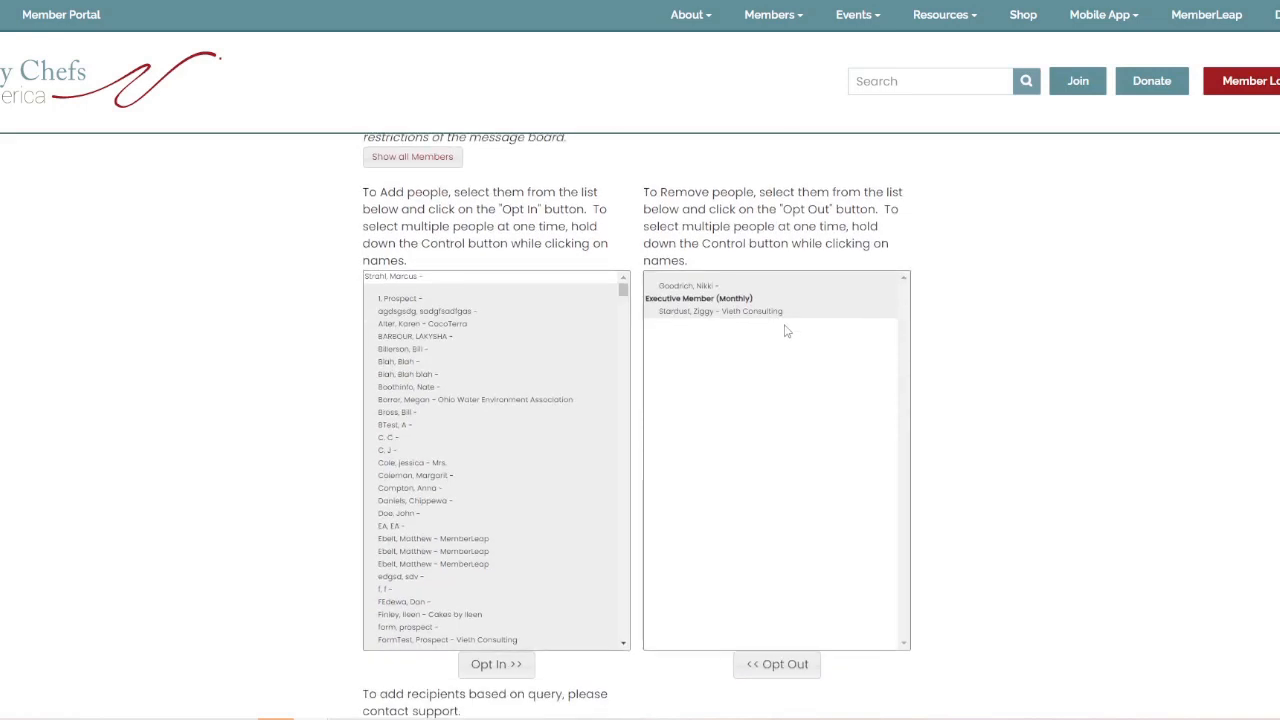
scroll(510, 420, "down", 2)
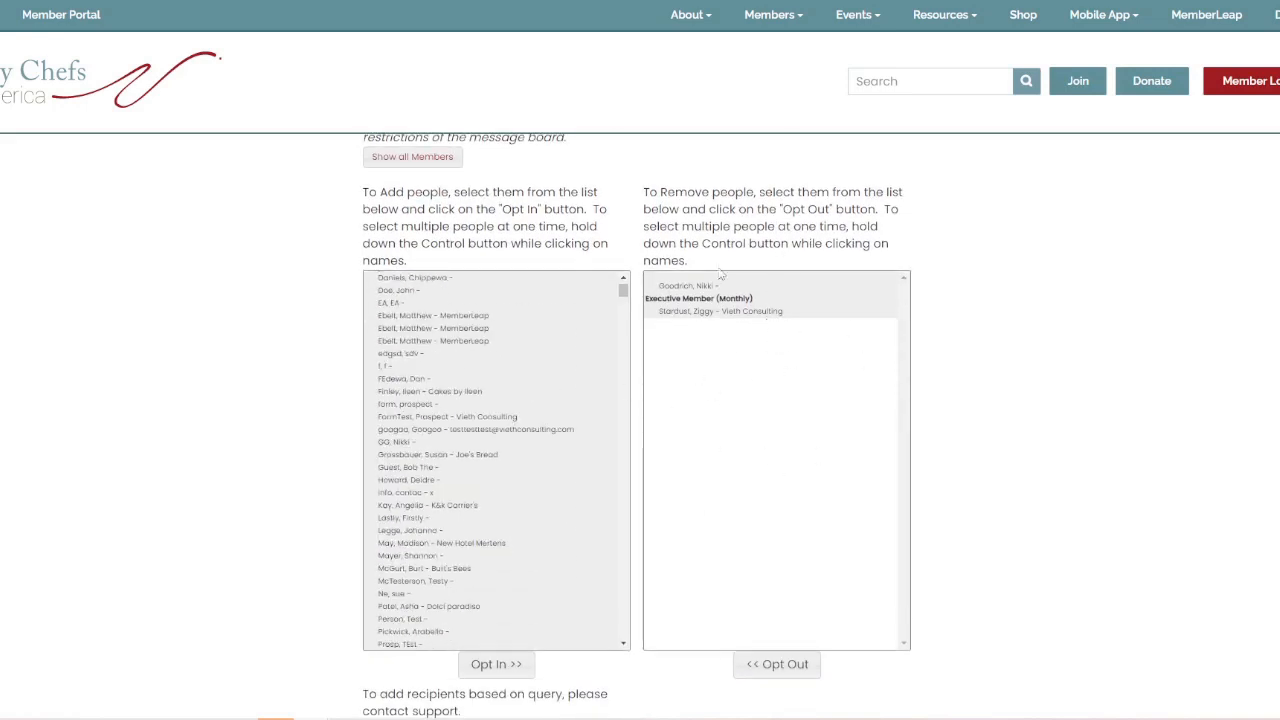
scroll(514, 455, "up", 3)
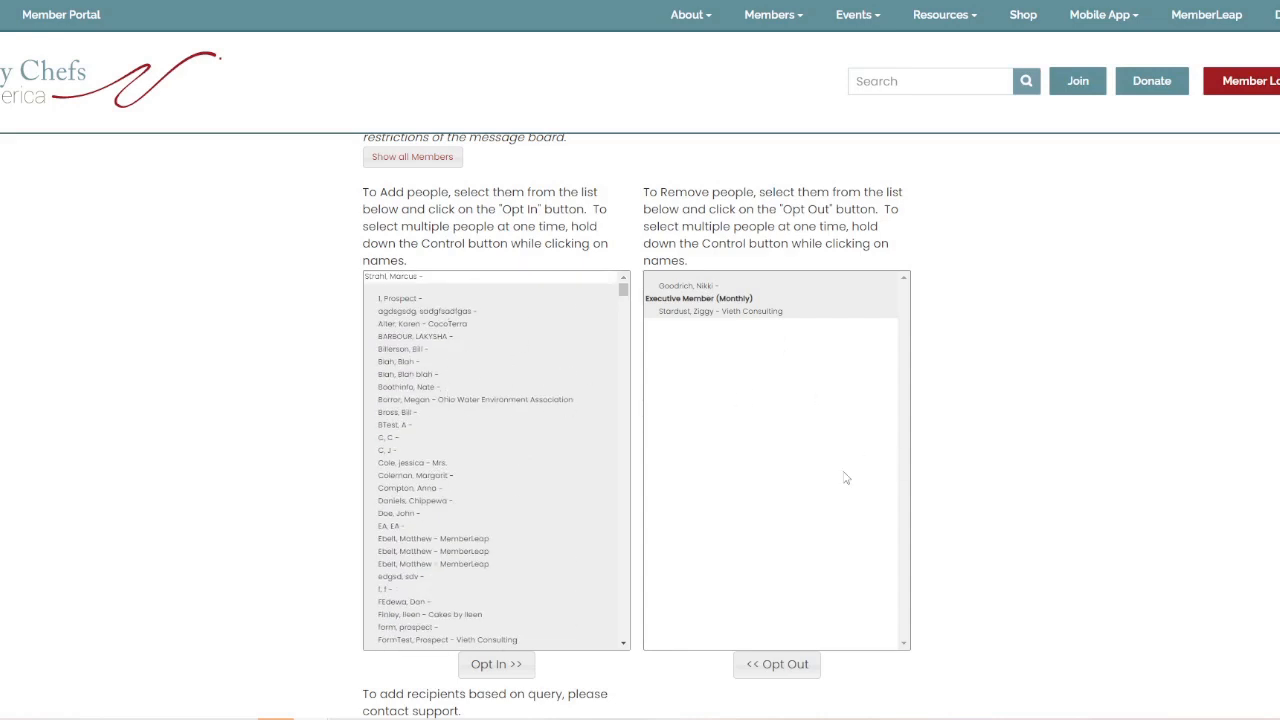
Step: Select seven individual members from the available list and opt them in to the Annual Convention Attendees board
scroll(725, 427, "down", 1)
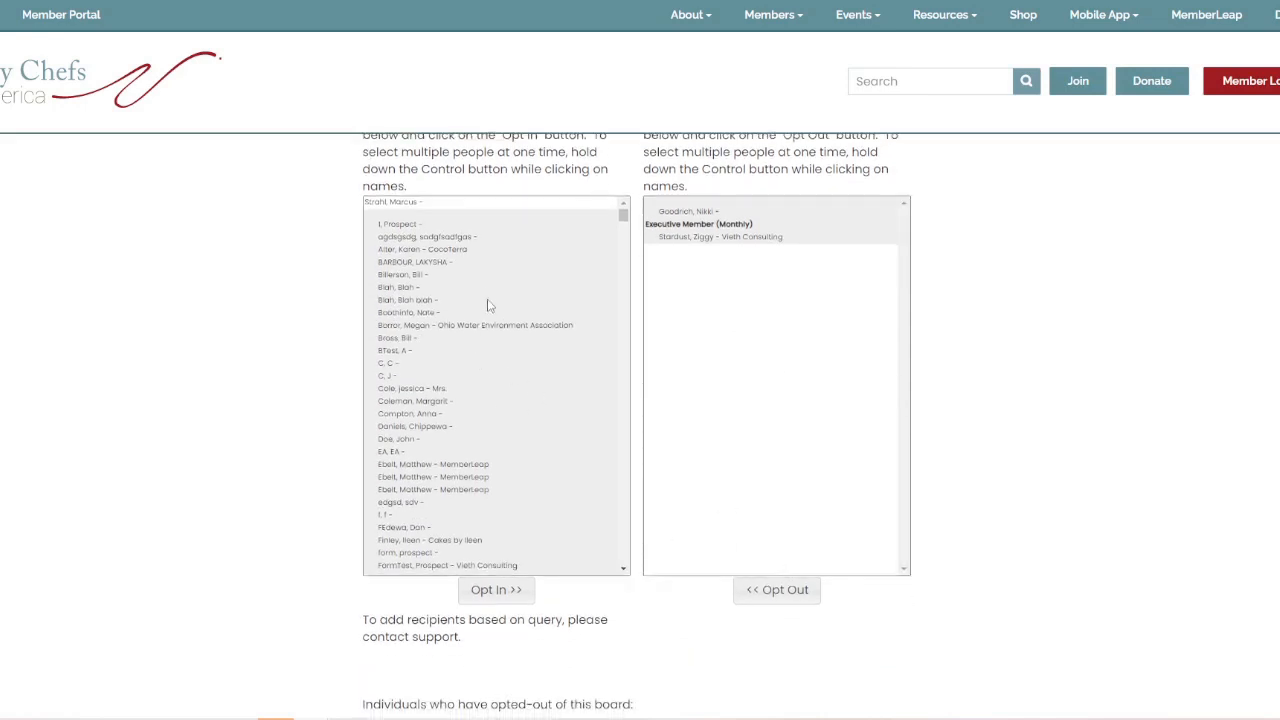
left_click(494, 263)
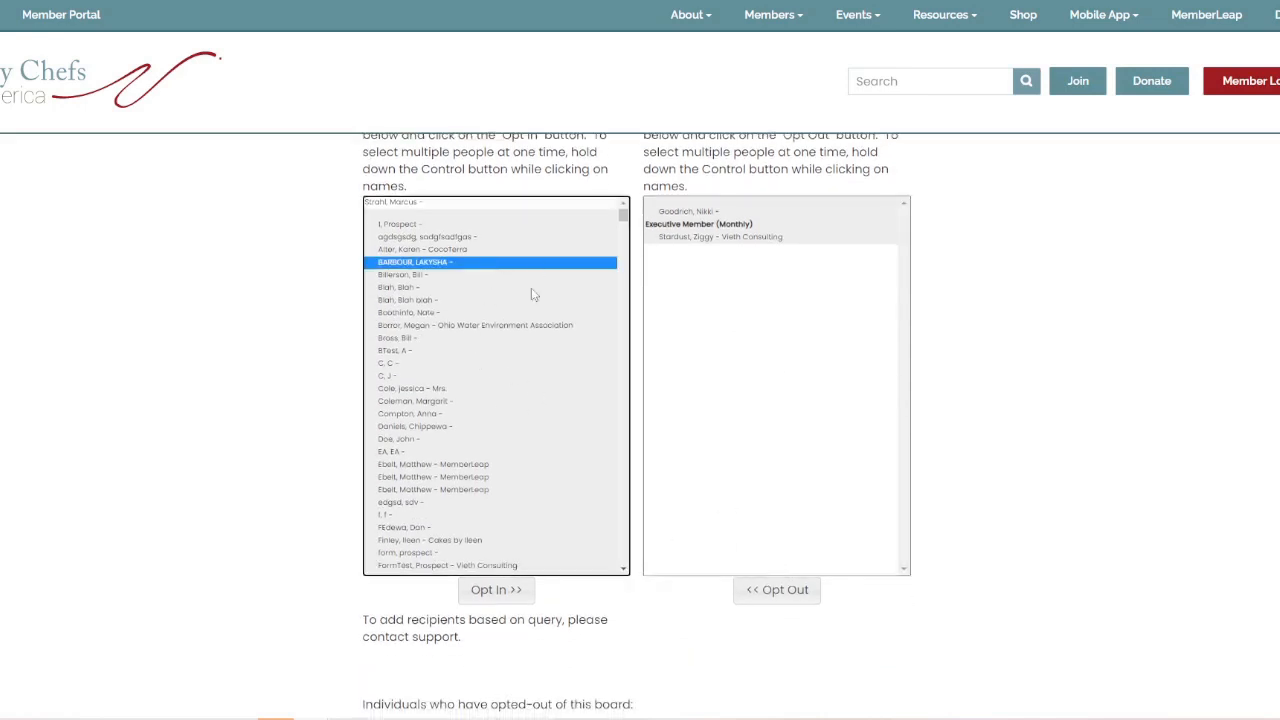
left_click(458, 302, "ctrl")
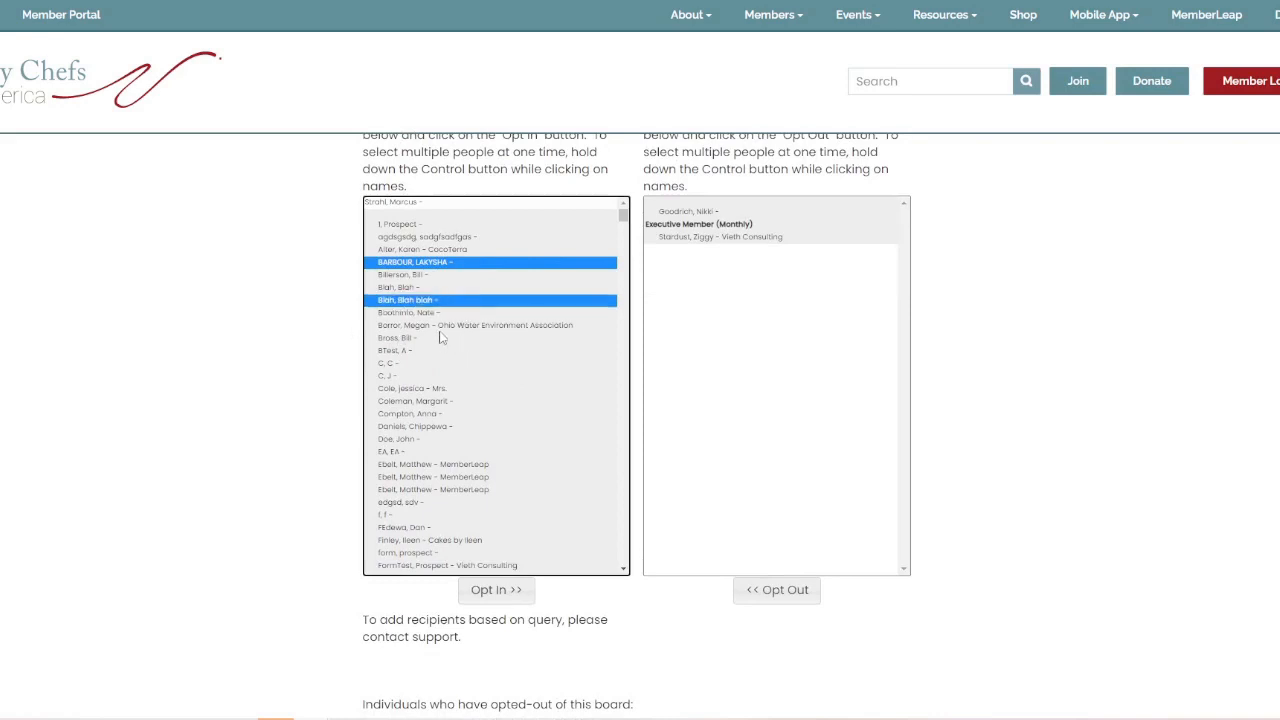
left_click(445, 326, "ctrl")
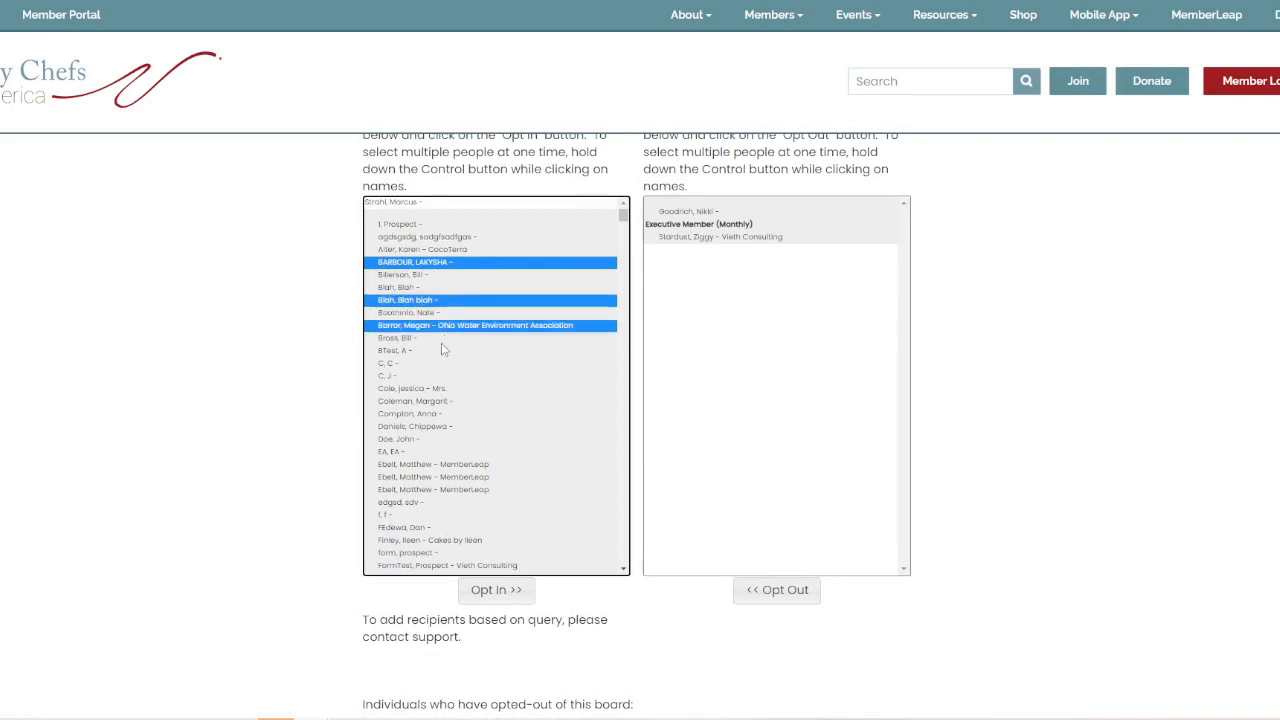
left_click(437, 339, "ctrl")
left_click(428, 351, "ctrl")
left_click(441, 389, "ctrl")
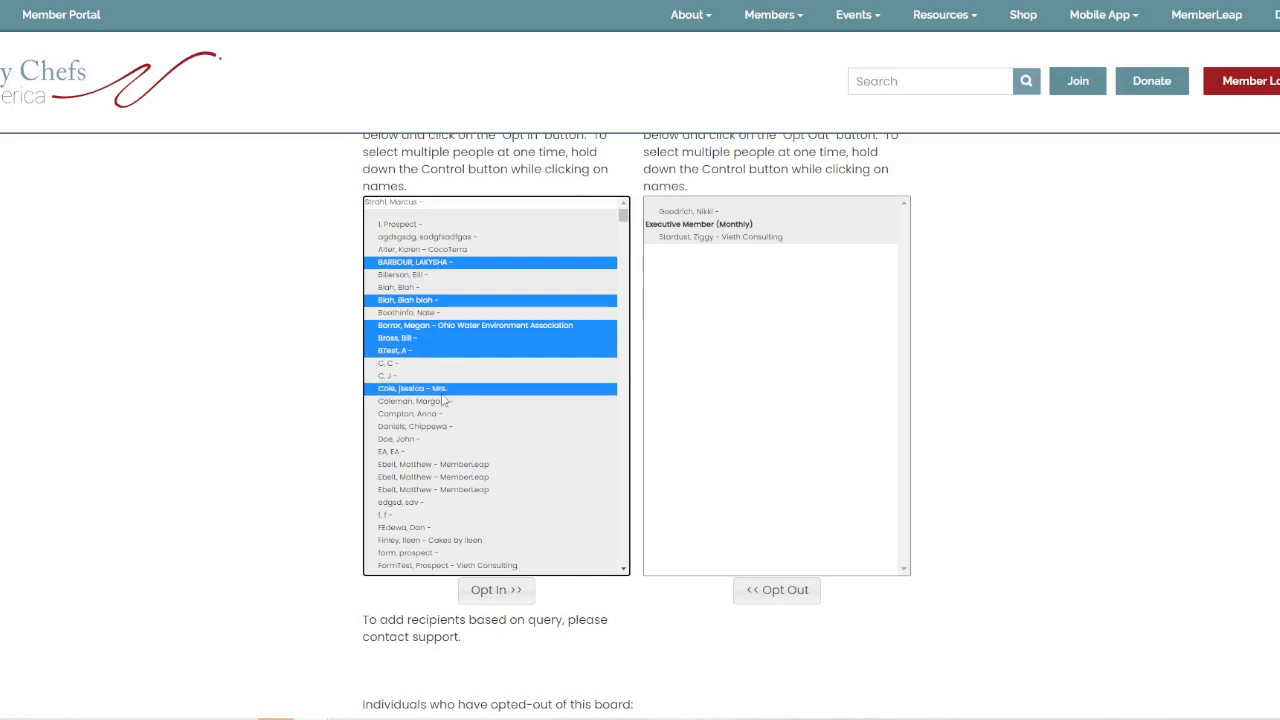
left_click(439, 413, "ctrl")
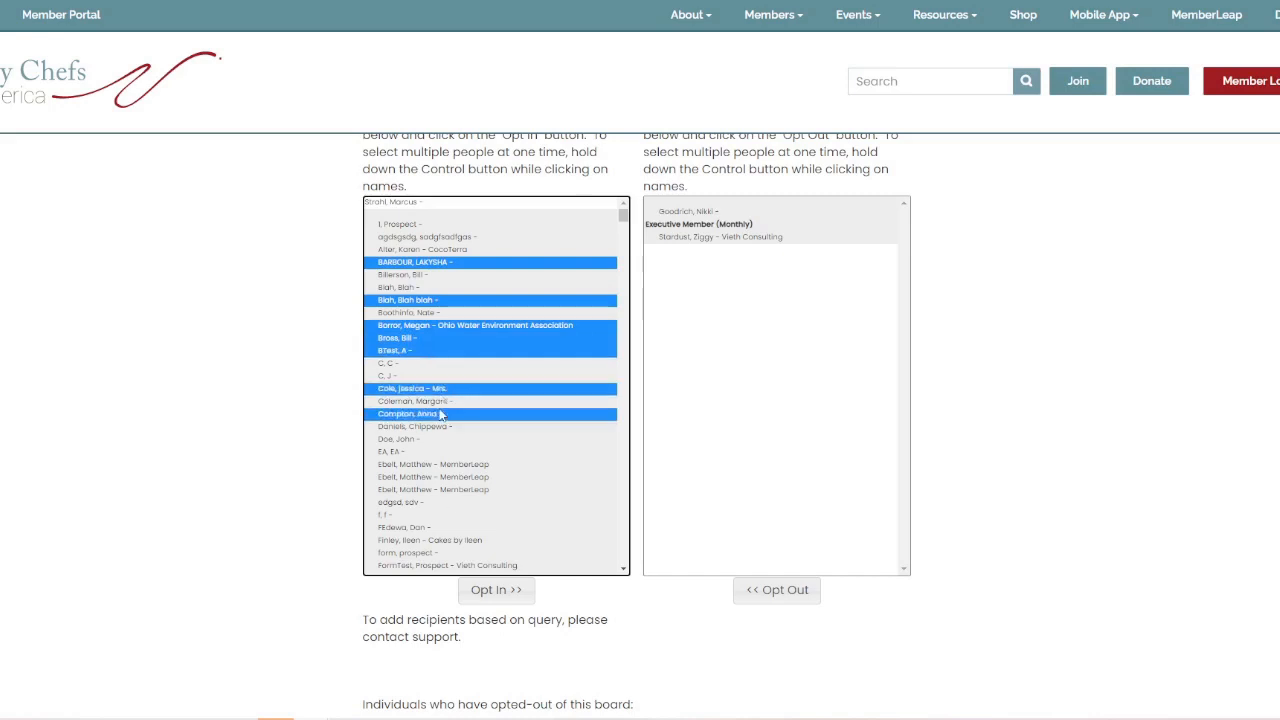
left_click(519, 596)
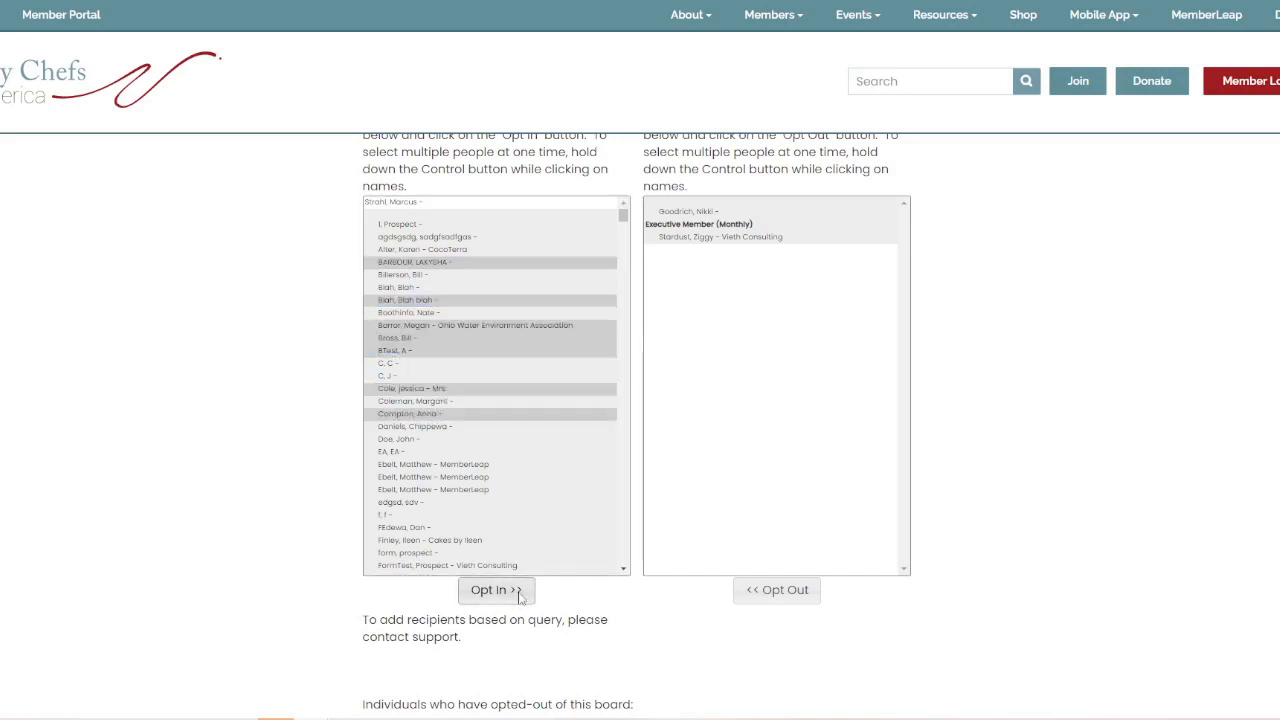
Step: Opt out the eight opted-in members listed above the Executive Member (Monthly) group
scroll(900, 350, "down", 5)
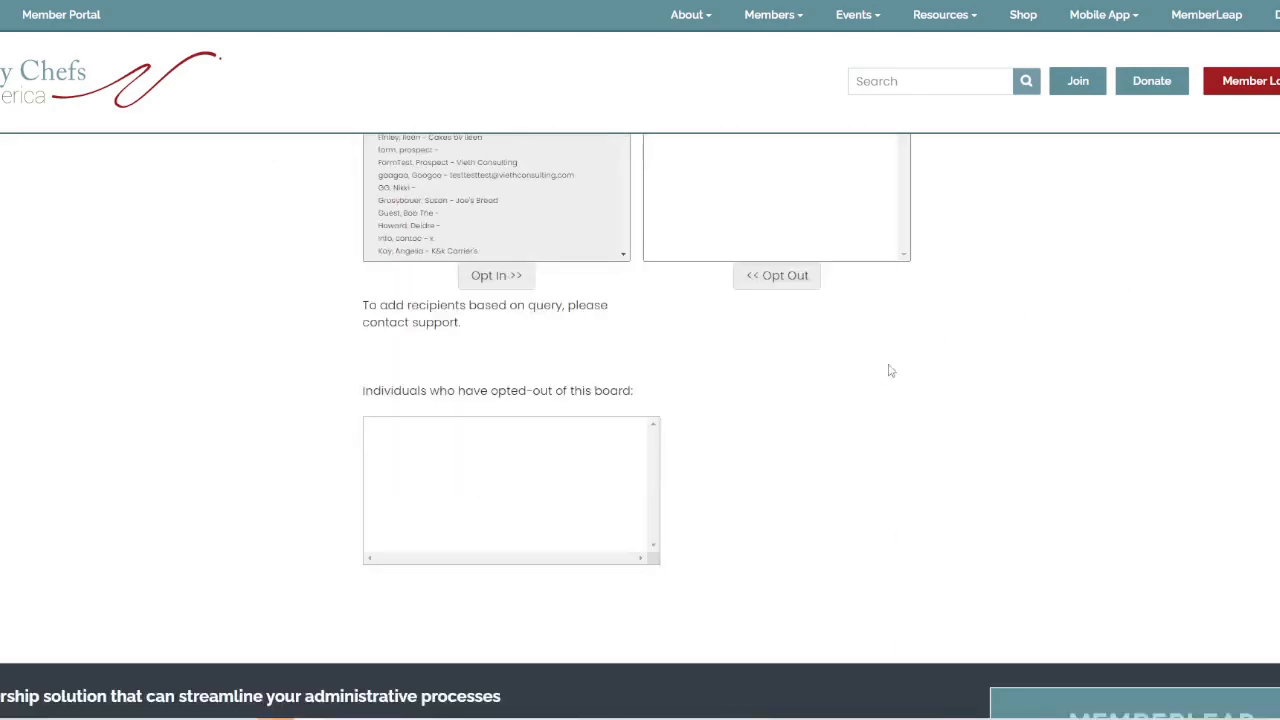
scroll(745, 330, "up", 2)
scroll(788, 313, "up", 1)
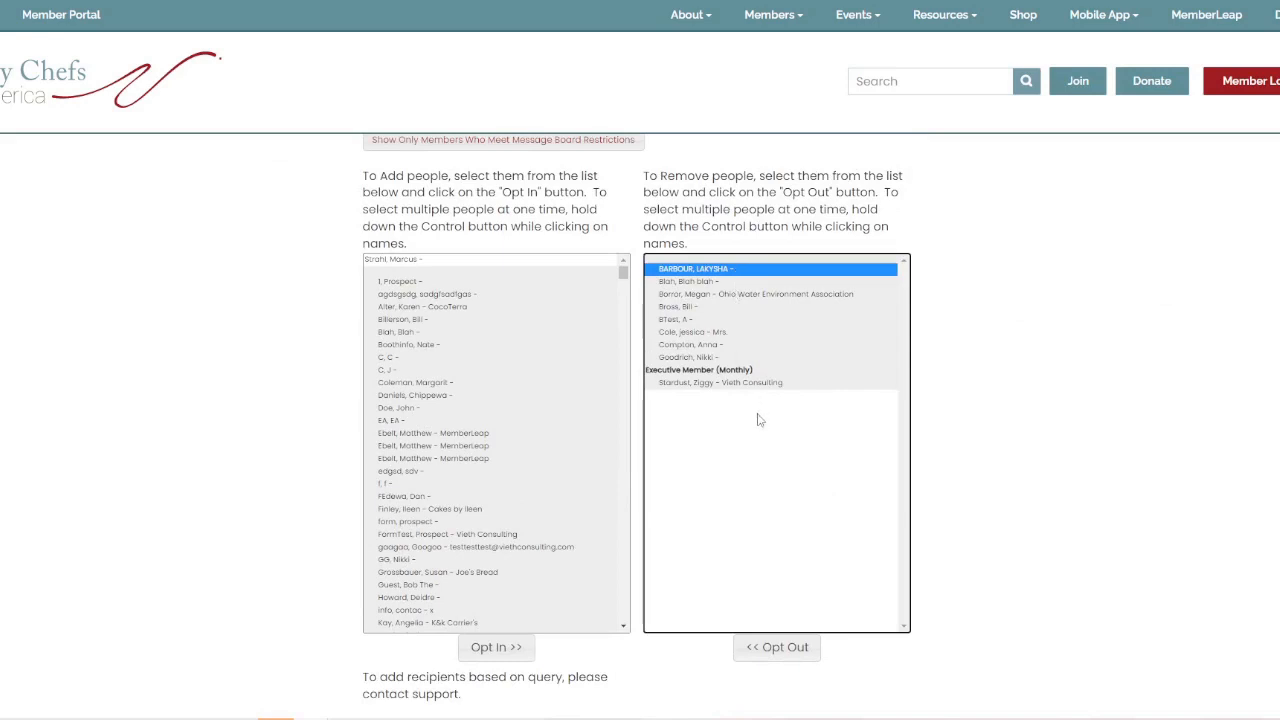
left_click(740, 358, "shift")
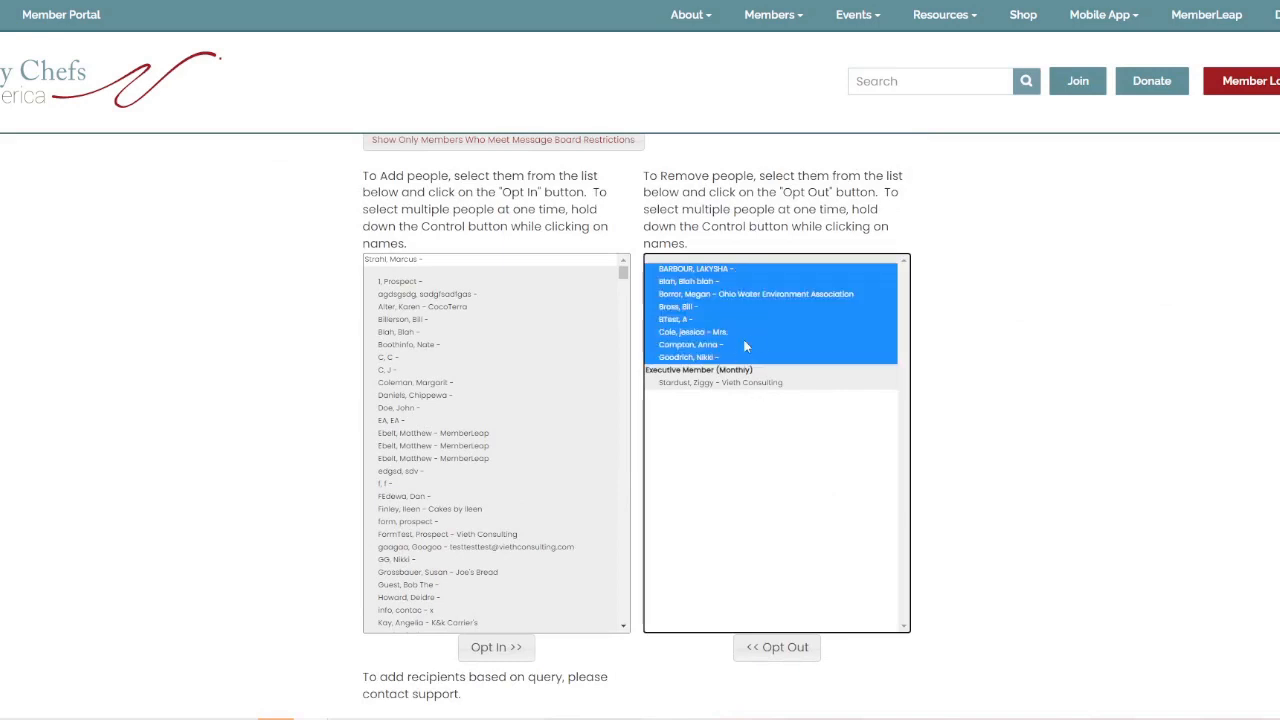
left_click(750, 645)
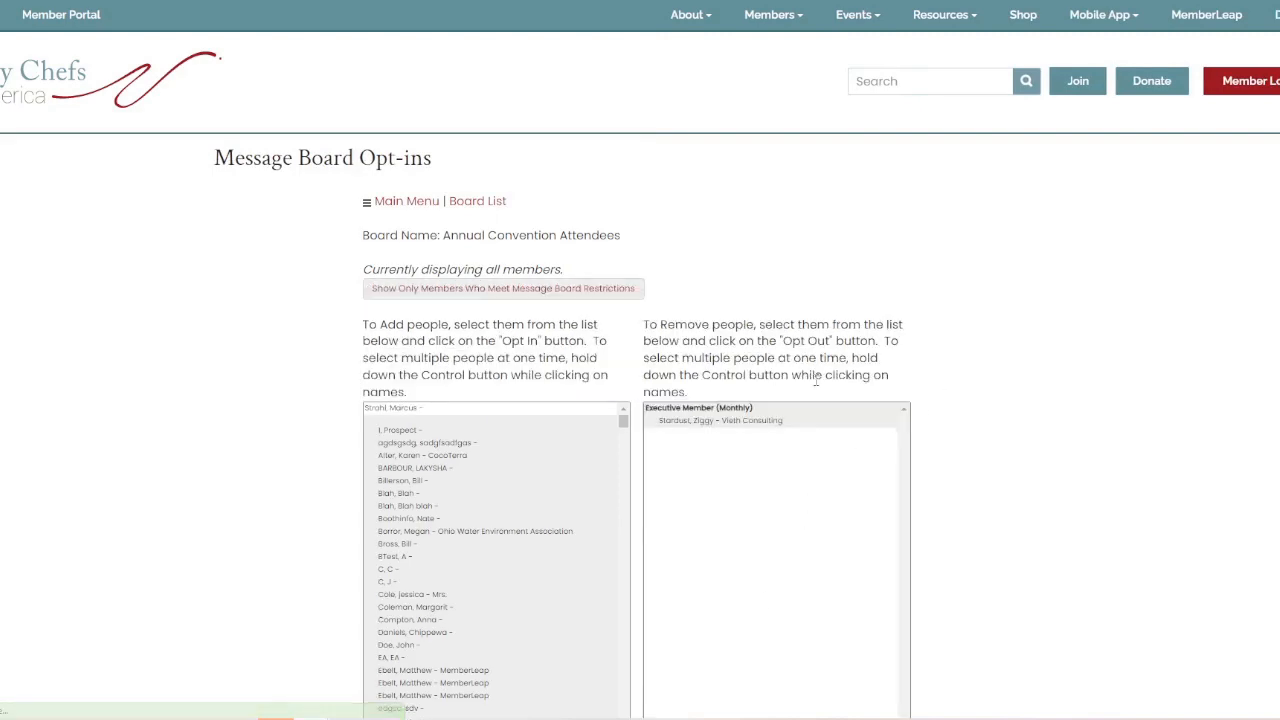
Step: Examine the list of individuals who have opted out of the Annual Convention Attendees board
scroll(851, 434, "down", 3)
scroll(730, 443, "down", 2)
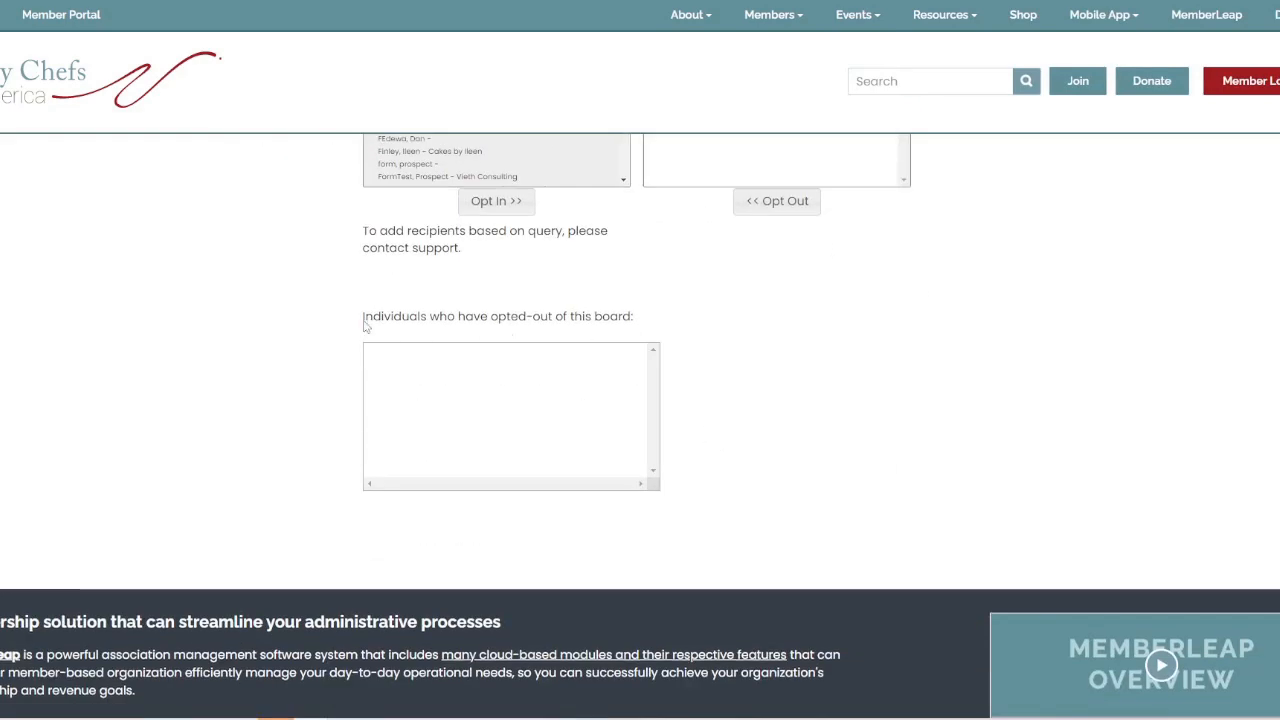
left_click_drag(363, 321, 661, 312)
left_click(662, 313)
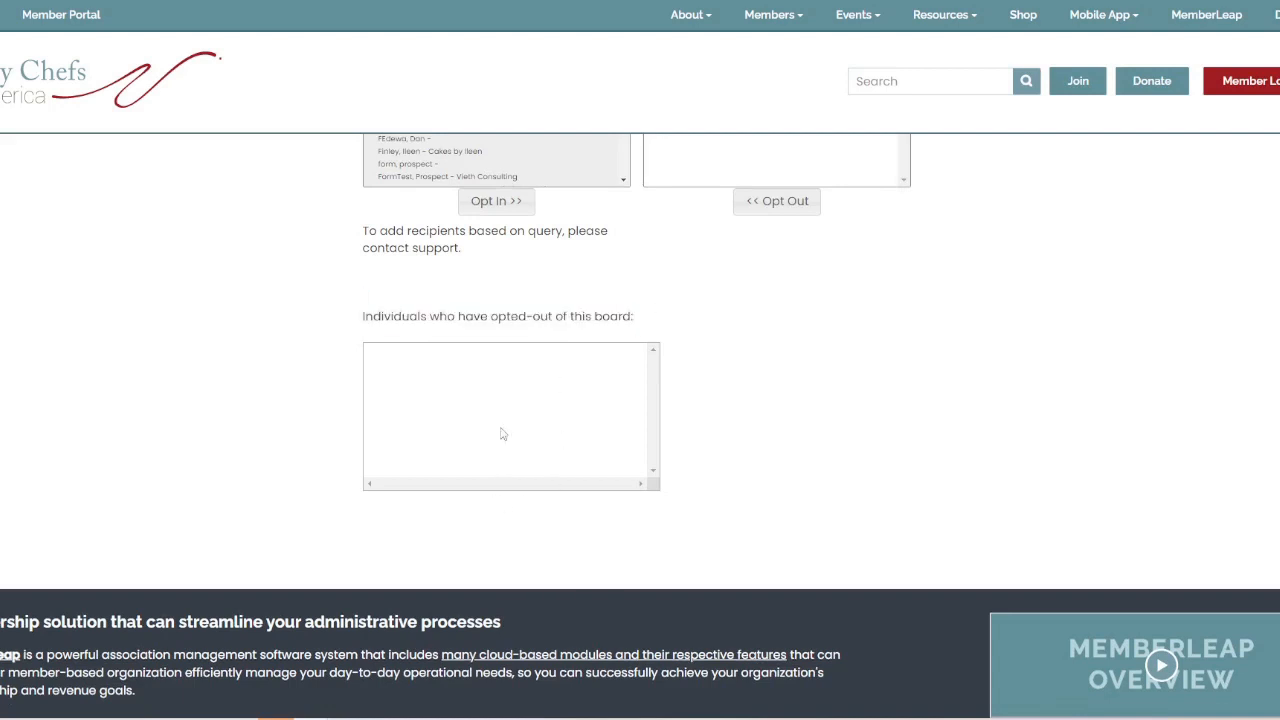
Step: Open the topics of the Annual Convention Attendees board and examine the Networking Opportunities topic's name, description, owner and replies
scroll(570, 443, "up", 6)
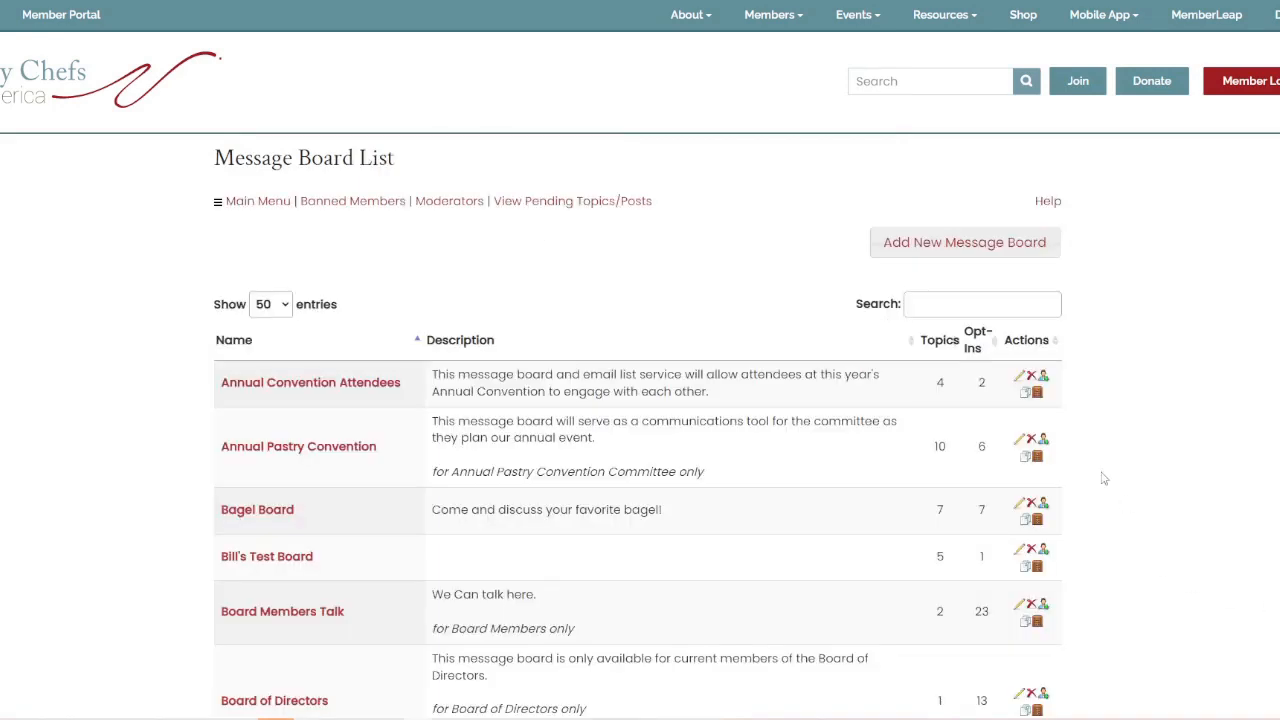
left_click(967, 368)
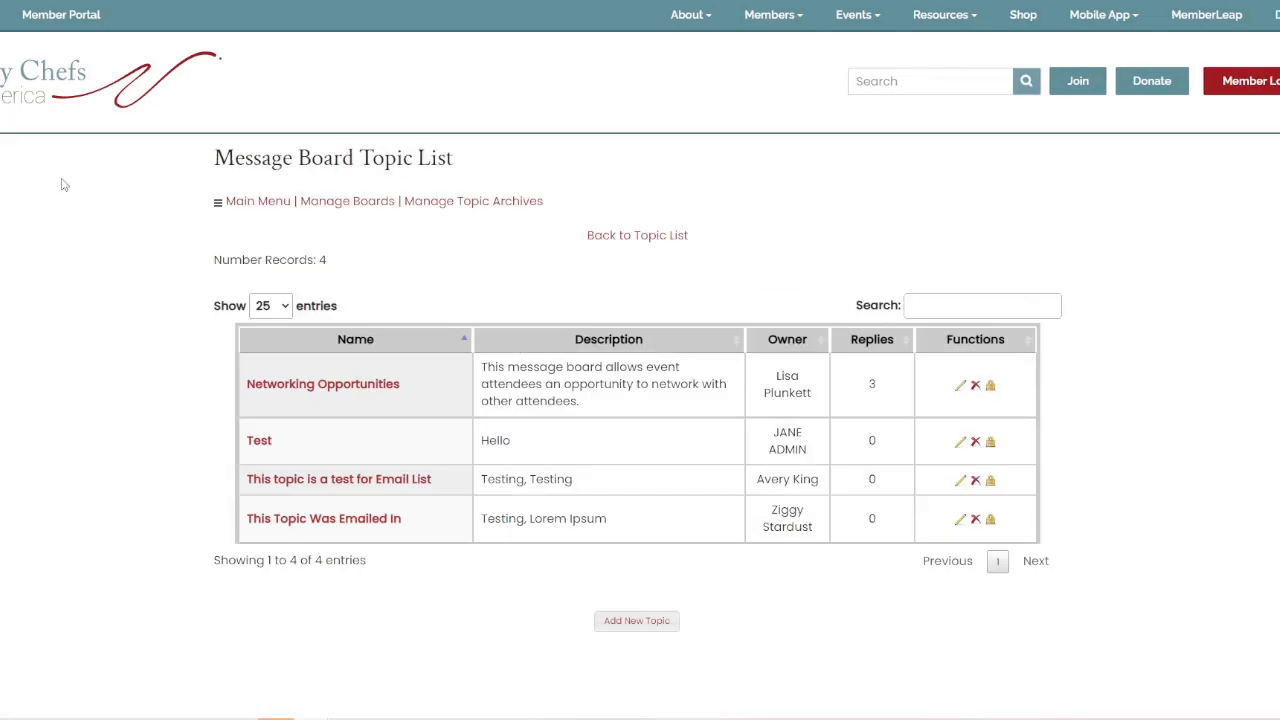
right_click(380, 390)
left_click(422, 371)
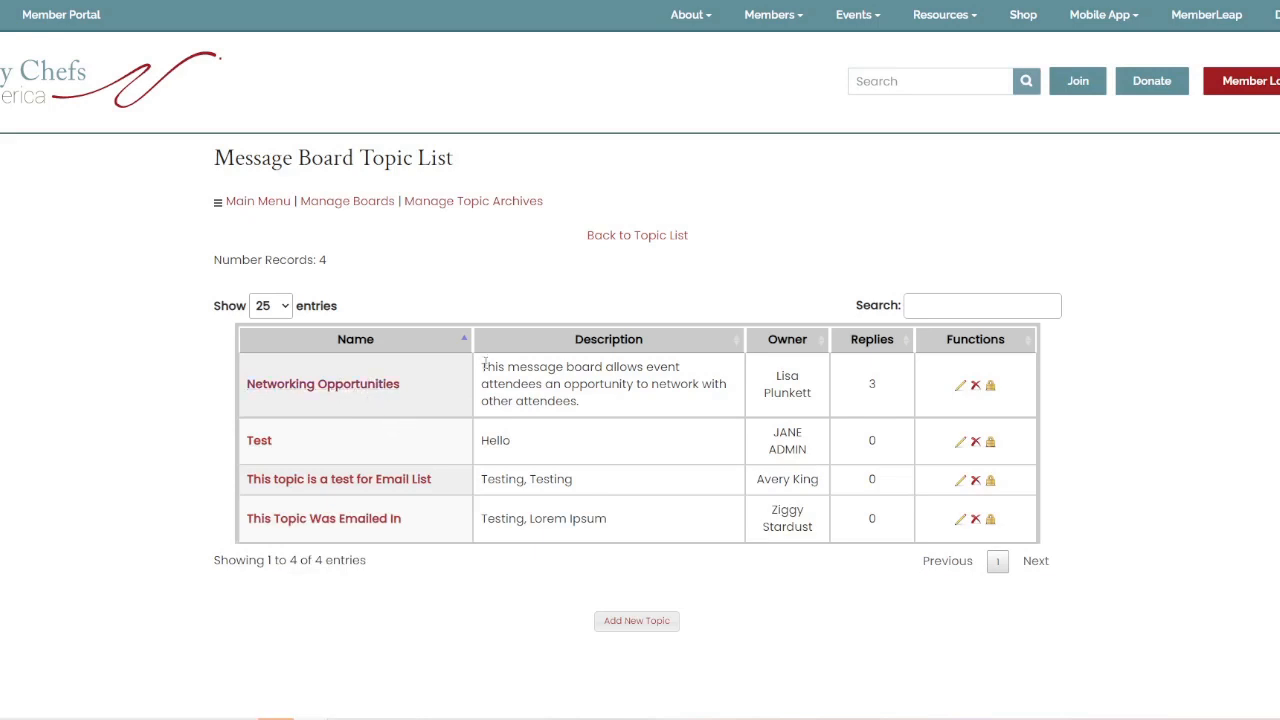
left_click_drag(484, 364, 620, 400)
left_click(620, 402)
left_click_drag(775, 383, 820, 407)
double_click(875, 385)
left_click(893, 387)
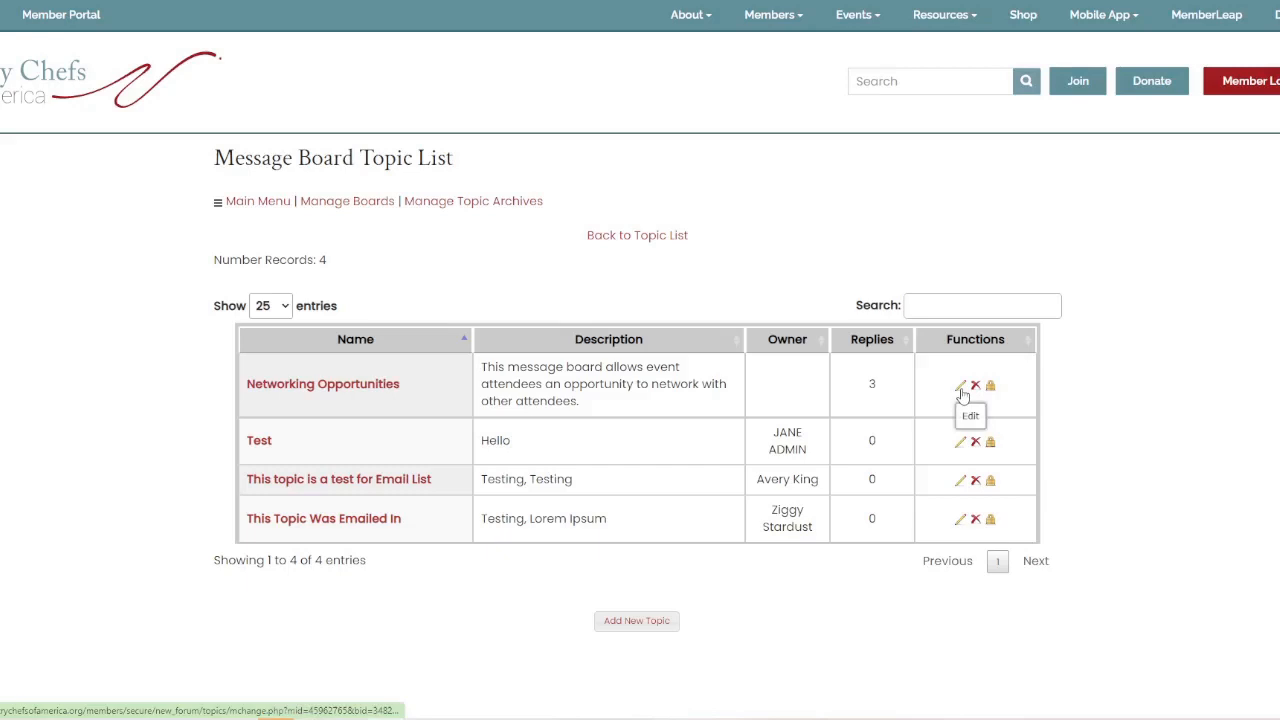
Step: Make the Networking Opportunities topic sticky and save it without sending an email to the opted-in members
left_click(960, 388)
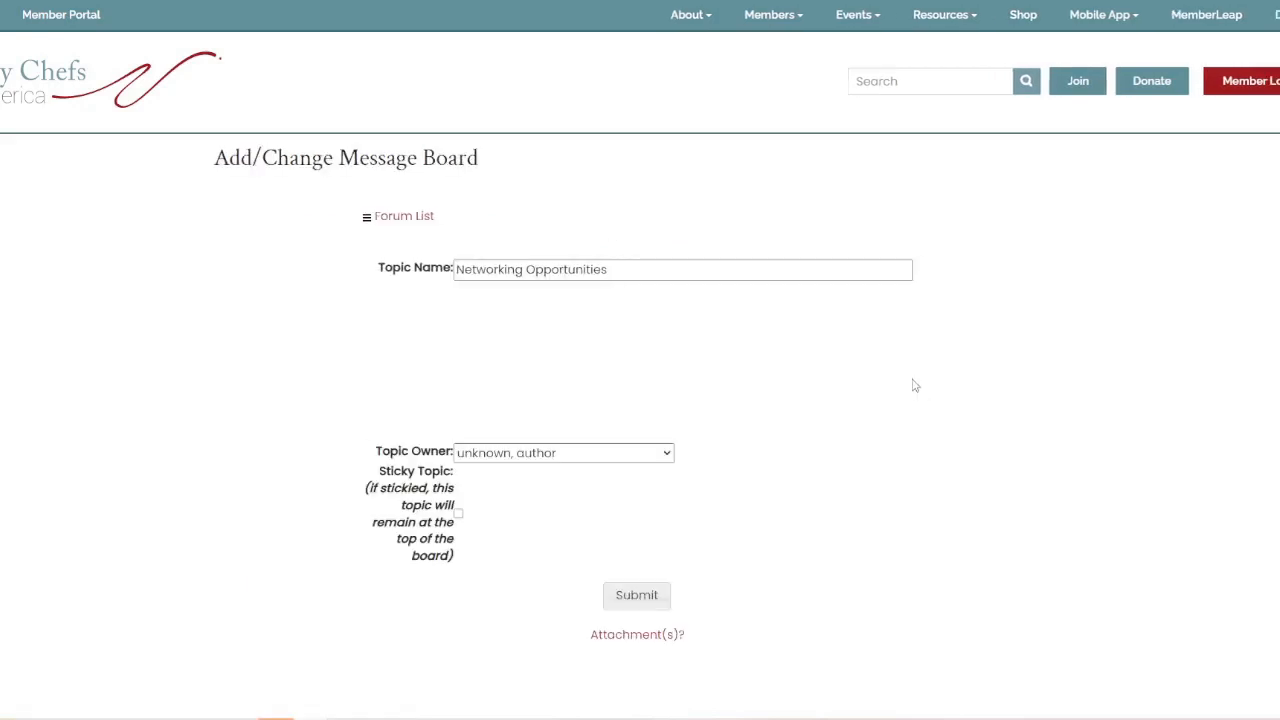
left_click_drag(384, 267, 474, 267)
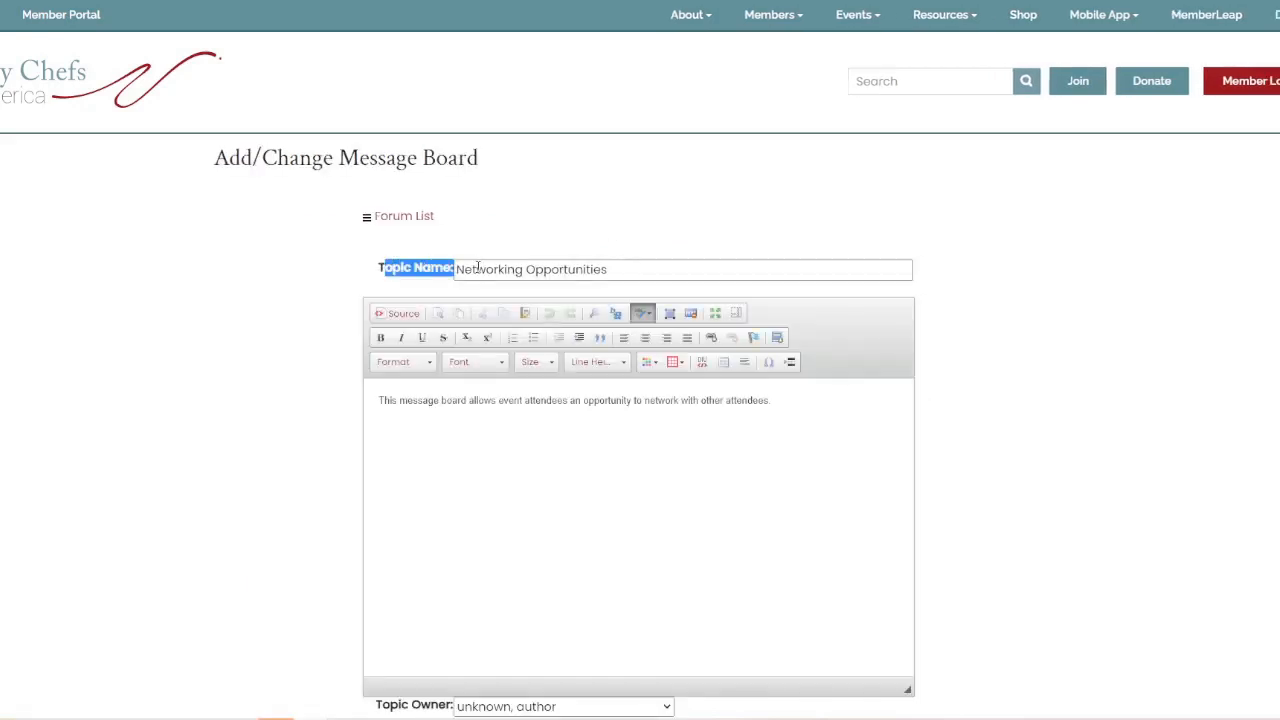
left_click(309, 358)
left_click_drag(778, 400, 323, 437)
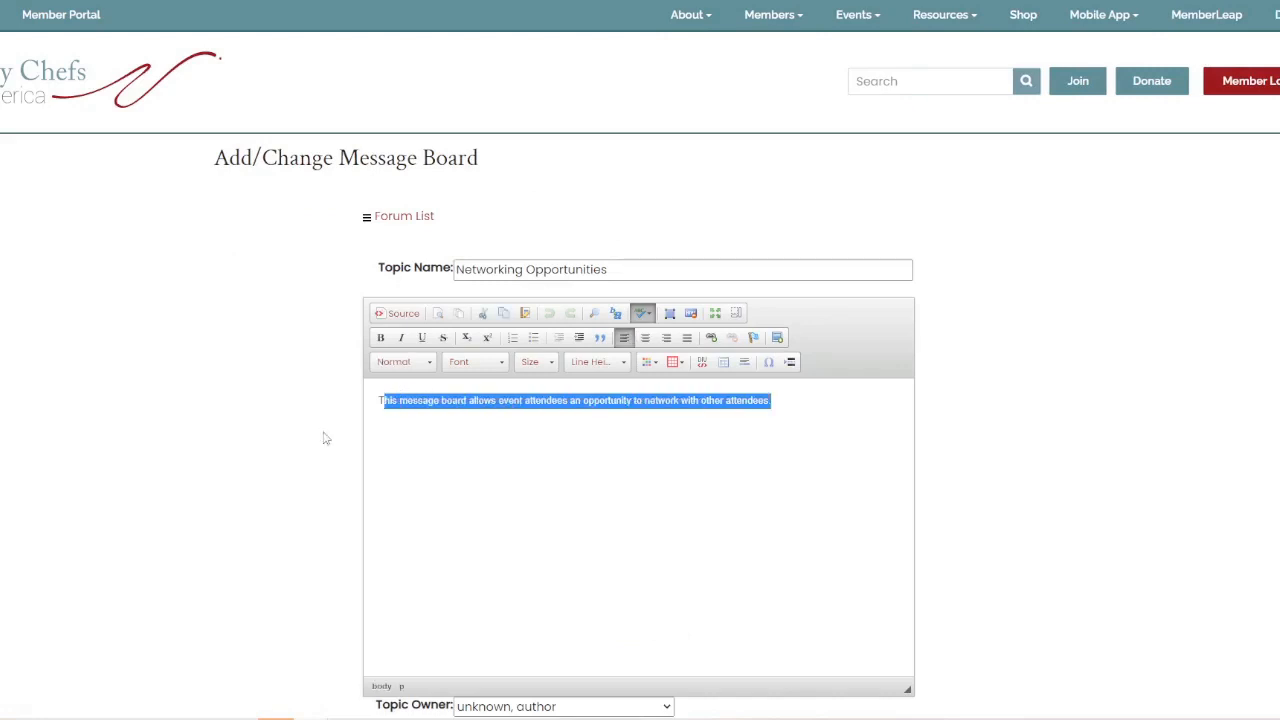
scroll(351, 437, "down", 3)
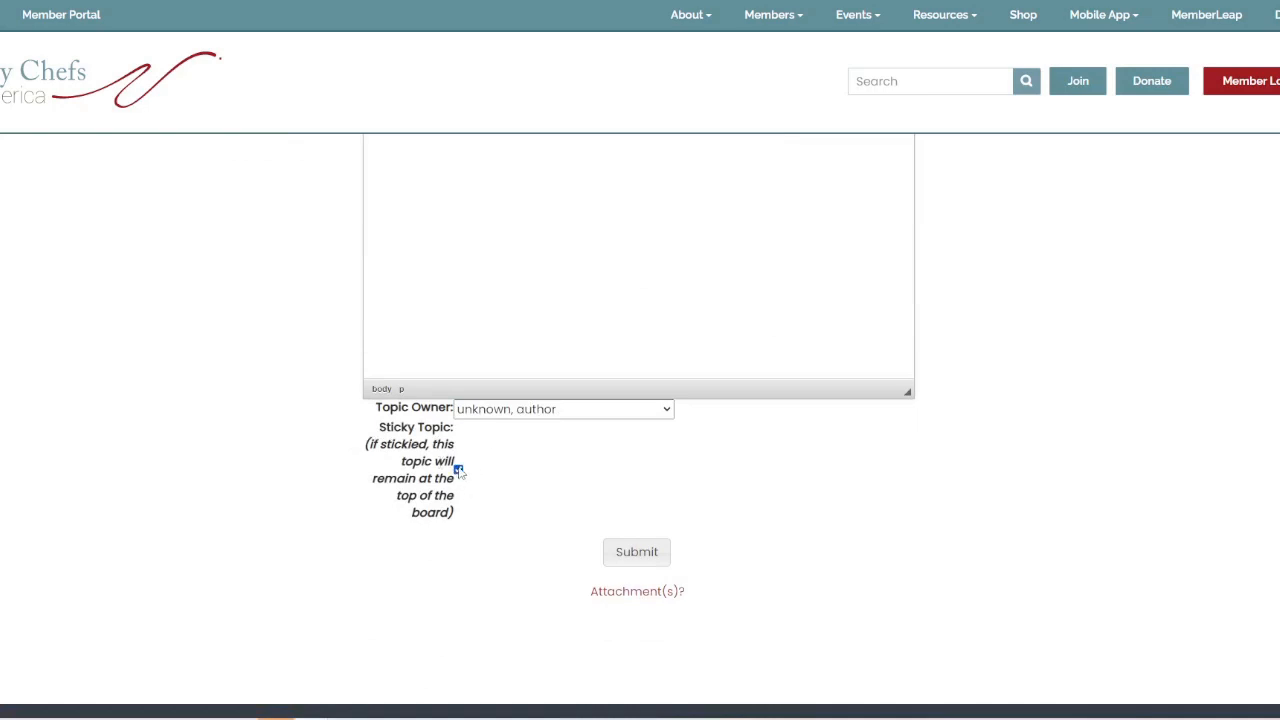
left_click(636, 551)
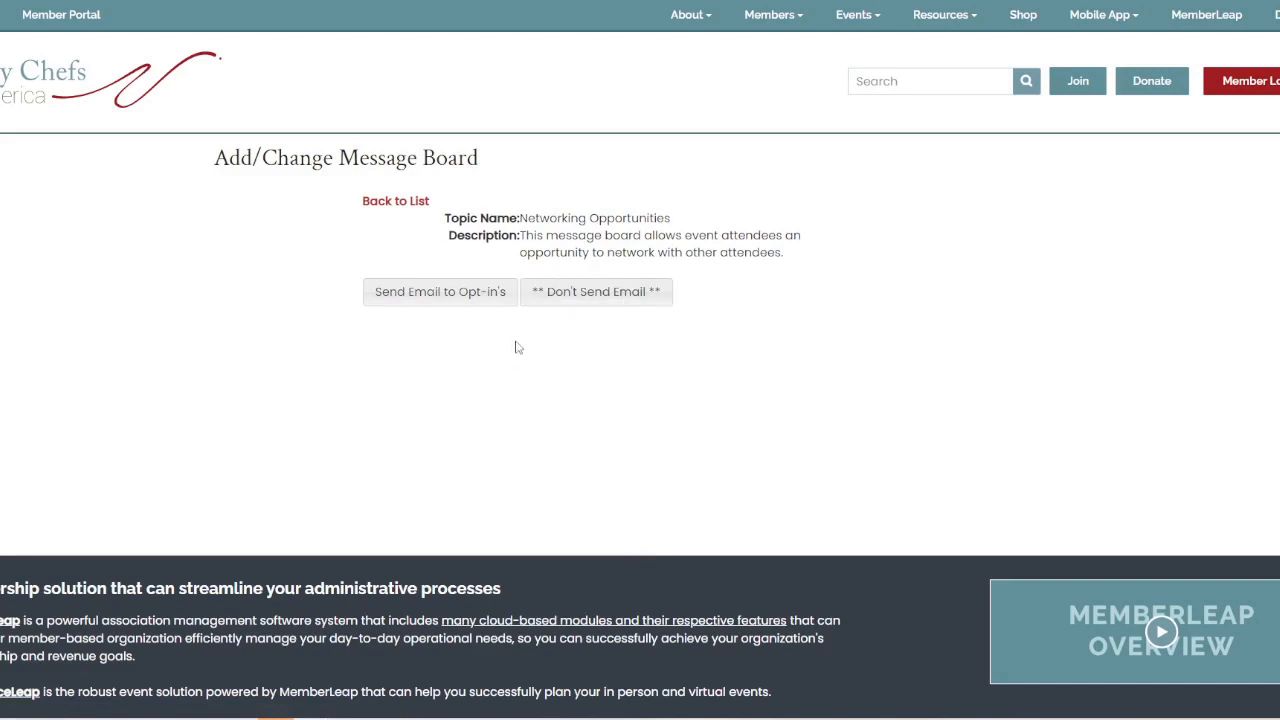
left_click(618, 292)
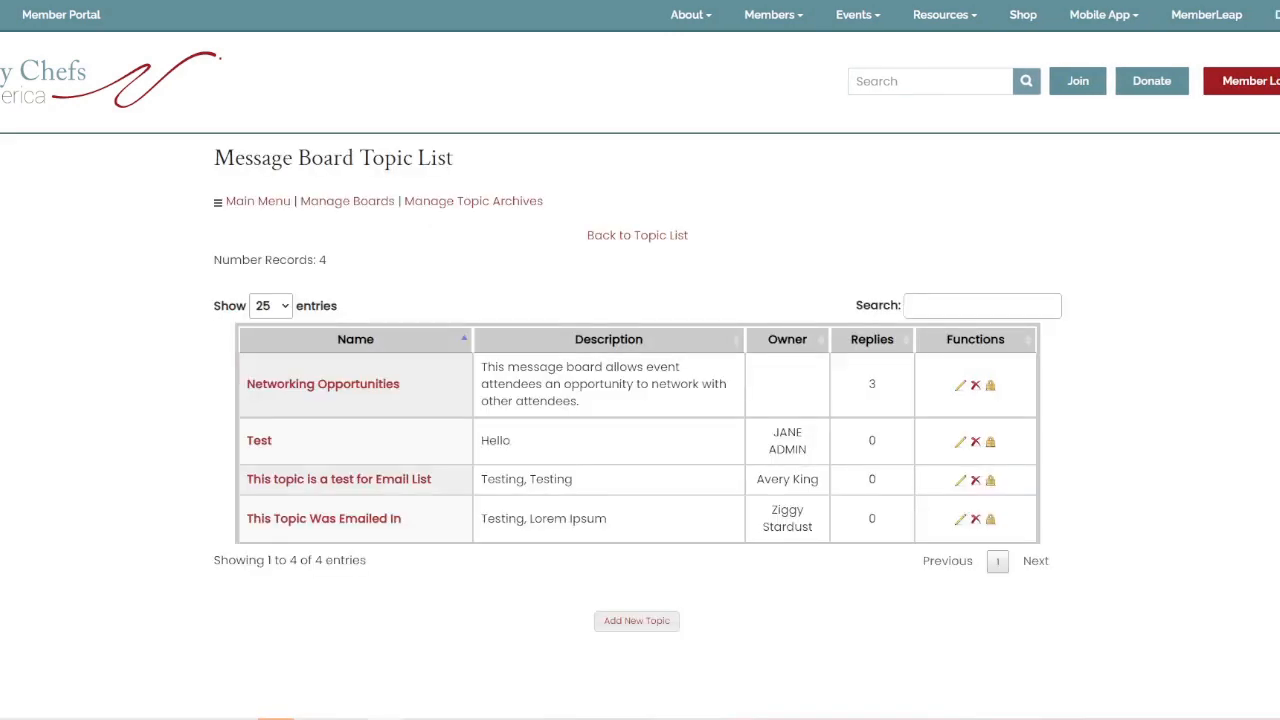
Step: Archive the Networking Opportunities topic and confirm the archiving
left_click(990, 387)
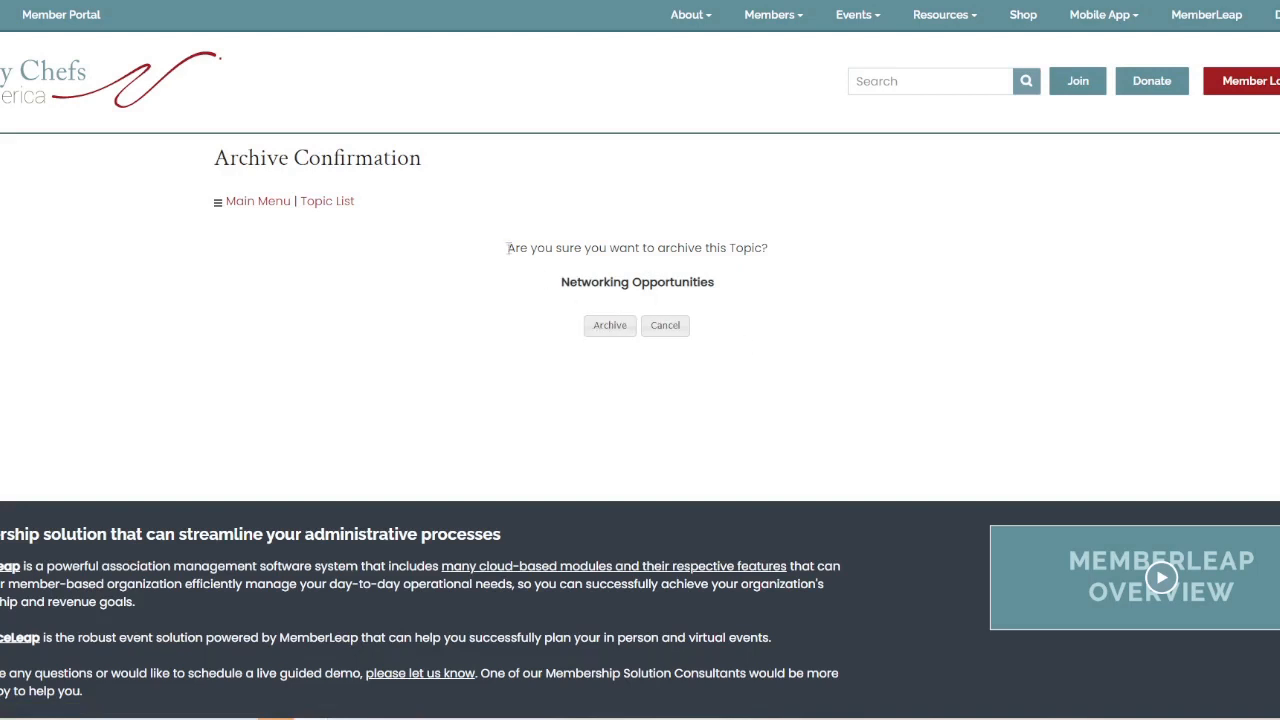
left_click_drag(506, 248, 765, 248)
left_click(833, 243)
left_click(608, 327)
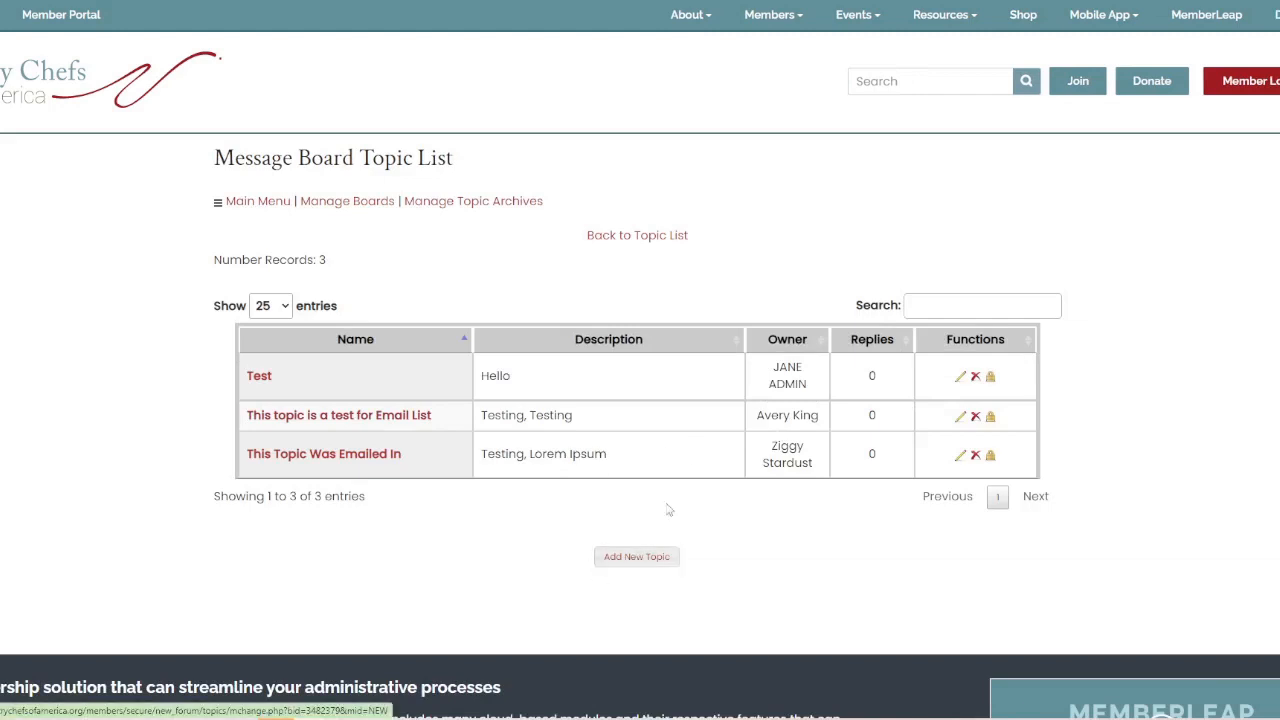
Step: Examine the administrator's blank form for a new topic, including the topic name, description editor, owner and sticky options
left_click(636, 553)
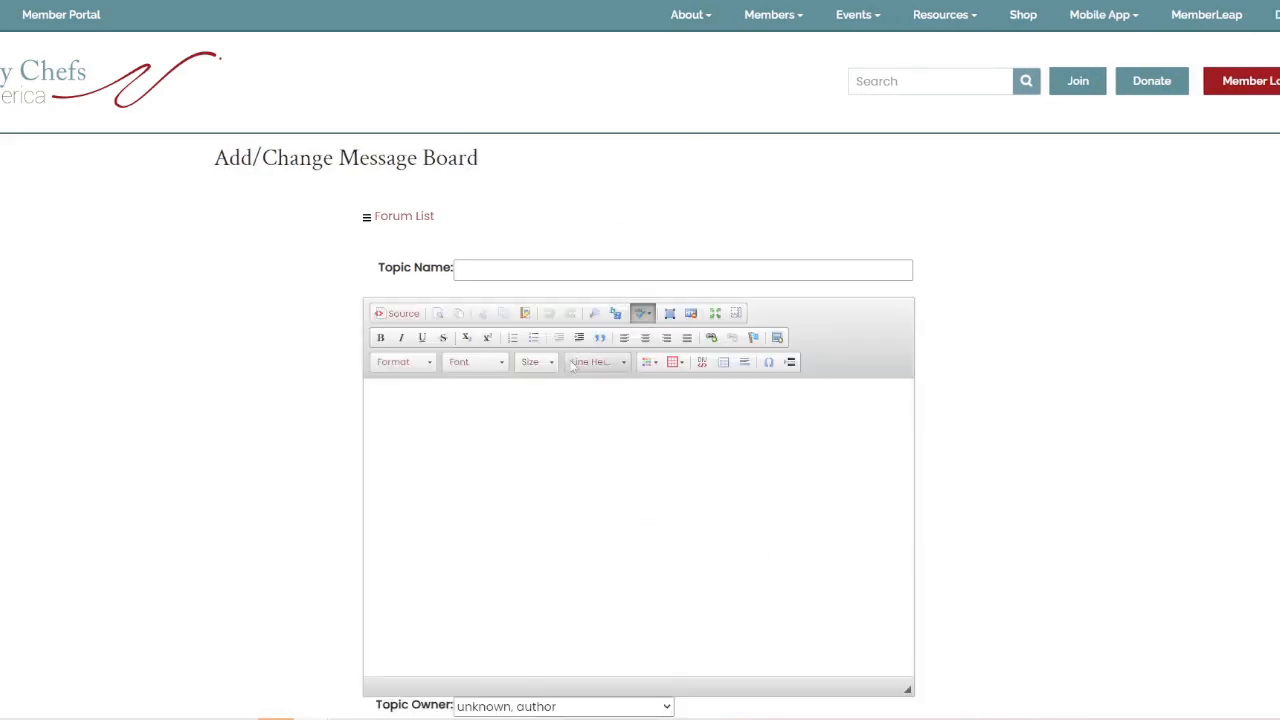
scroll(634, 363, "down", 3)
scroll(684, 378, "up", 1)
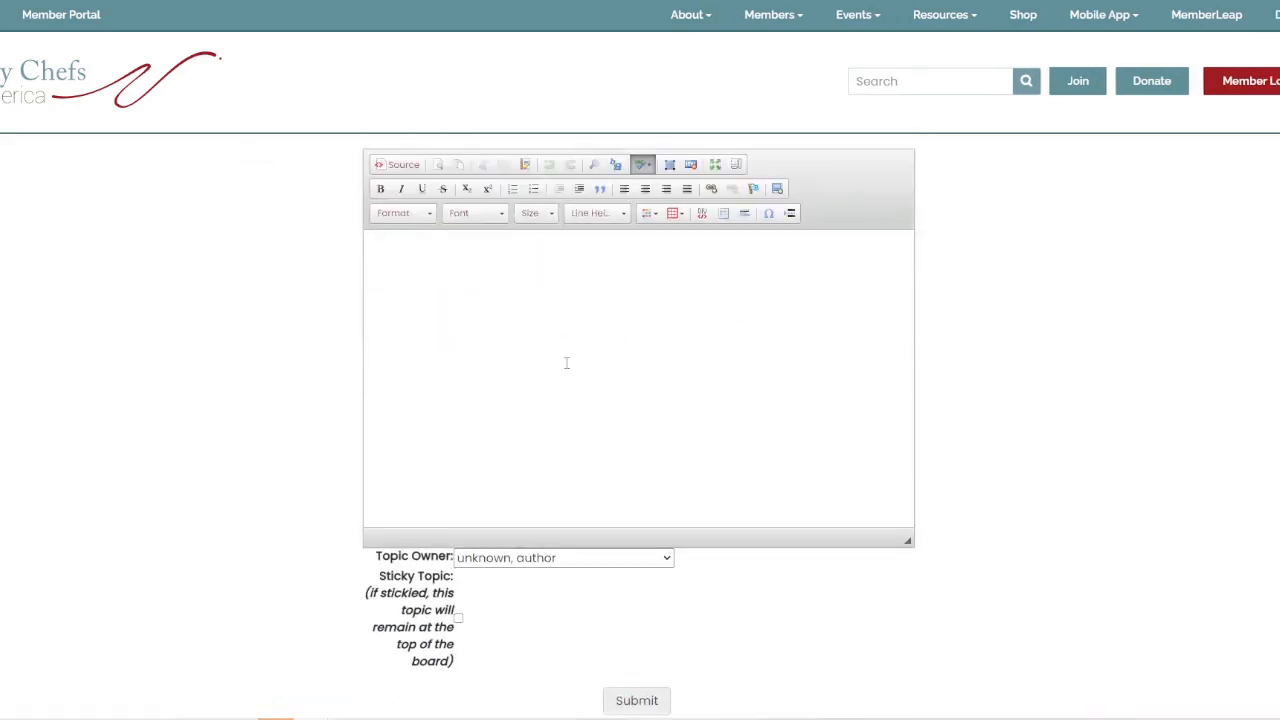
scroll(566, 363, "down", 2)
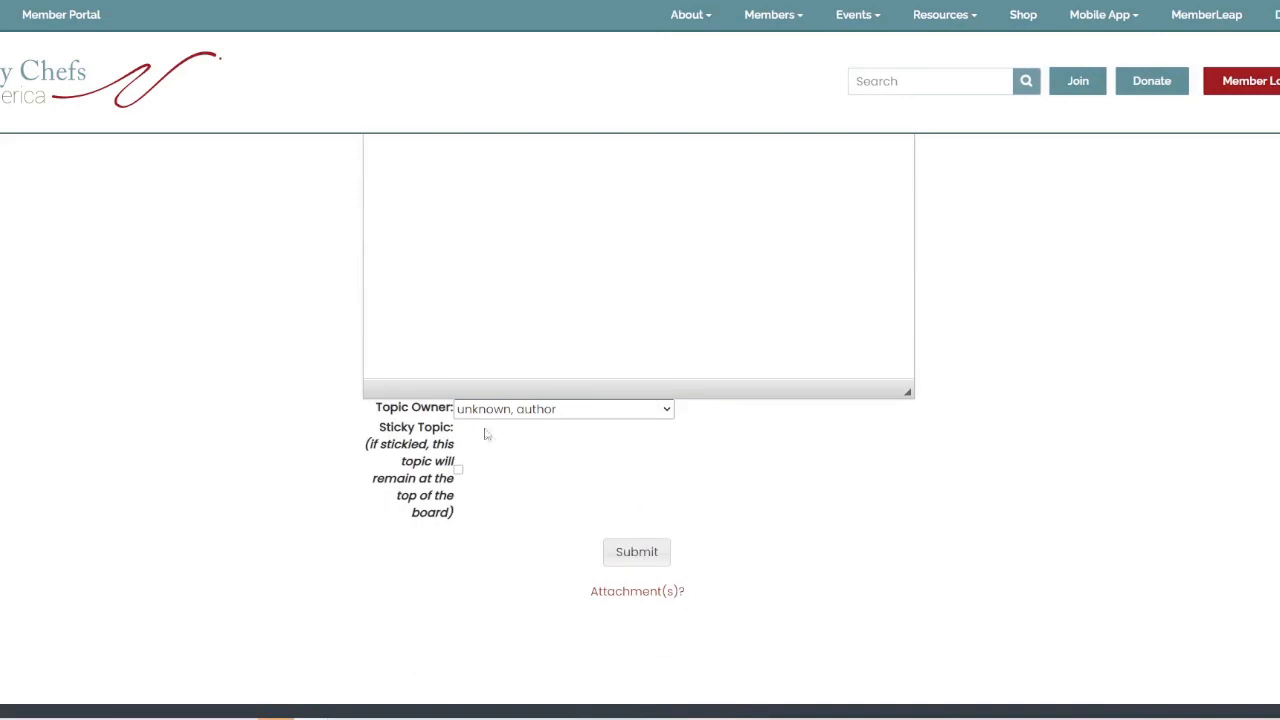
scroll(486, 434, "up", 3)
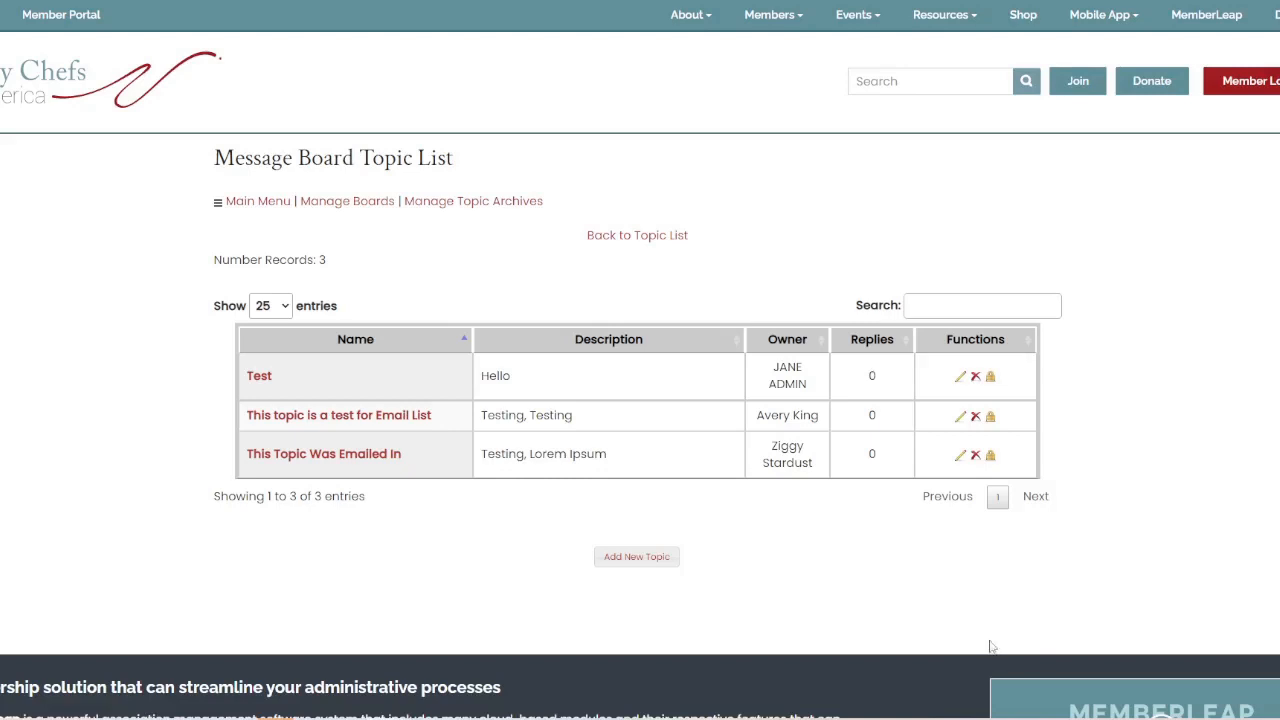
Step: Re-activate the Networking Opportunities topic from the board's topic archives and return to the message board list
left_click(470, 204)
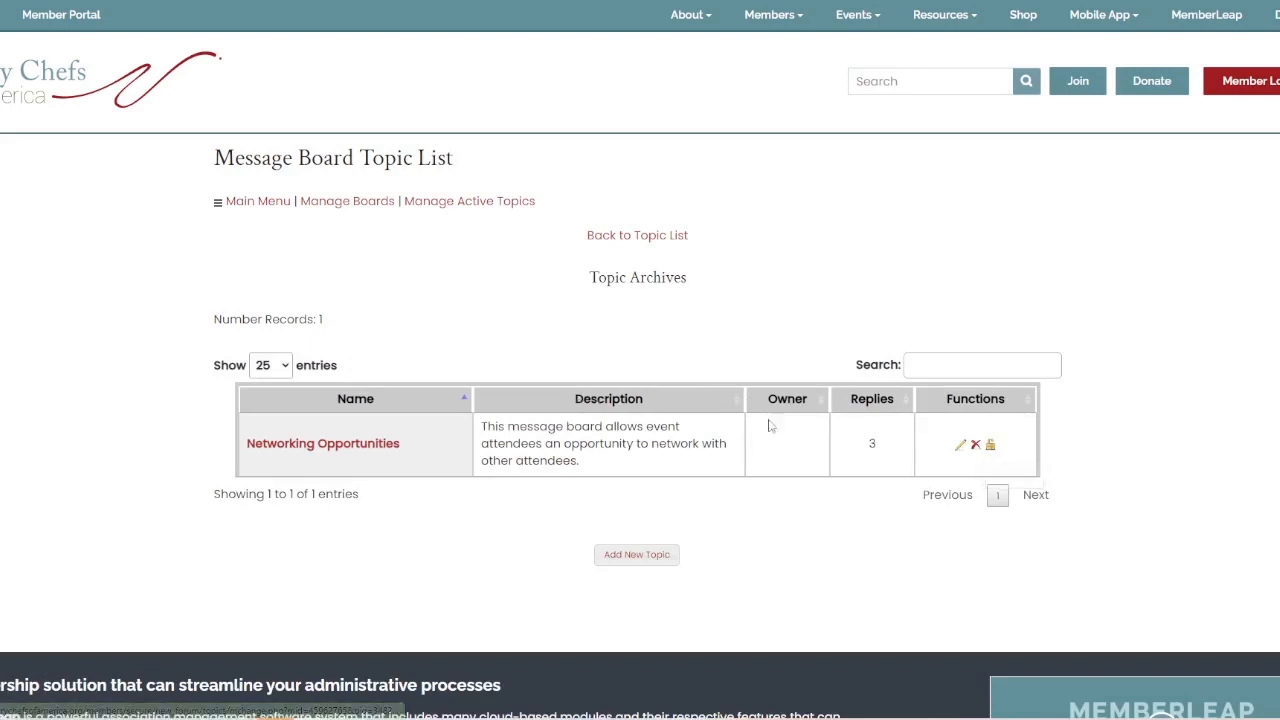
left_click(991, 445)
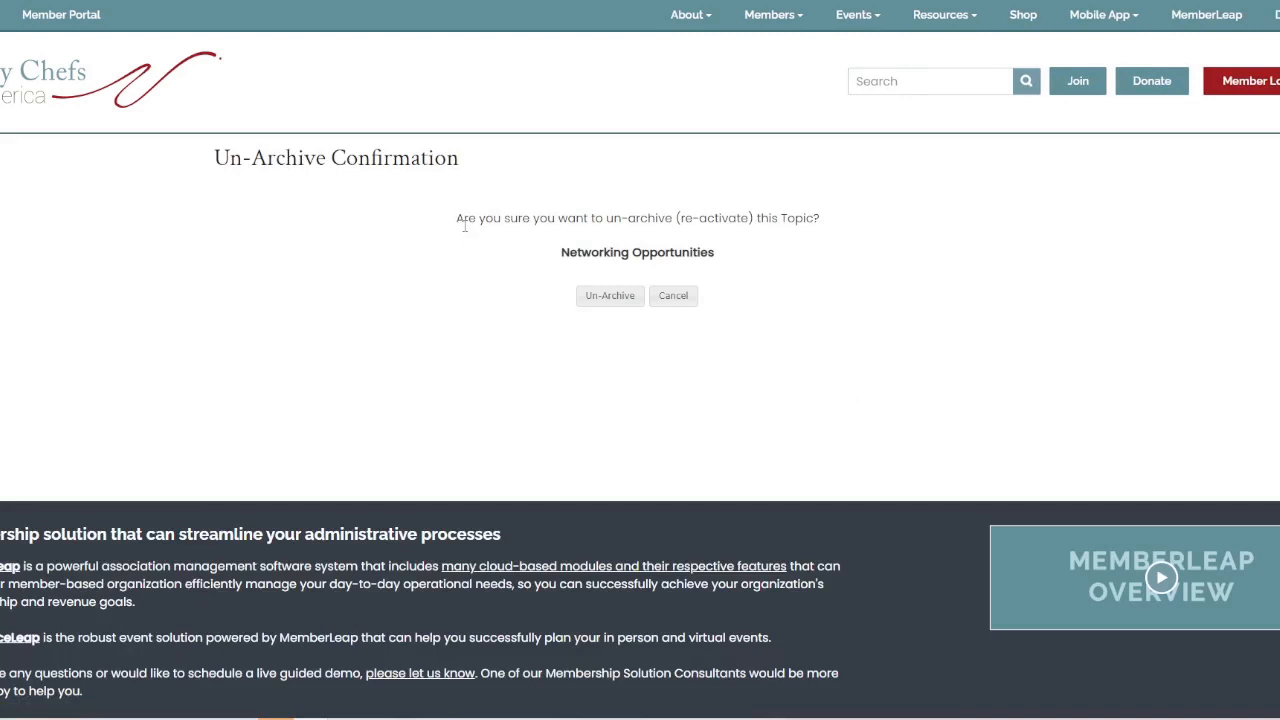
left_click_drag(459, 225, 818, 238)
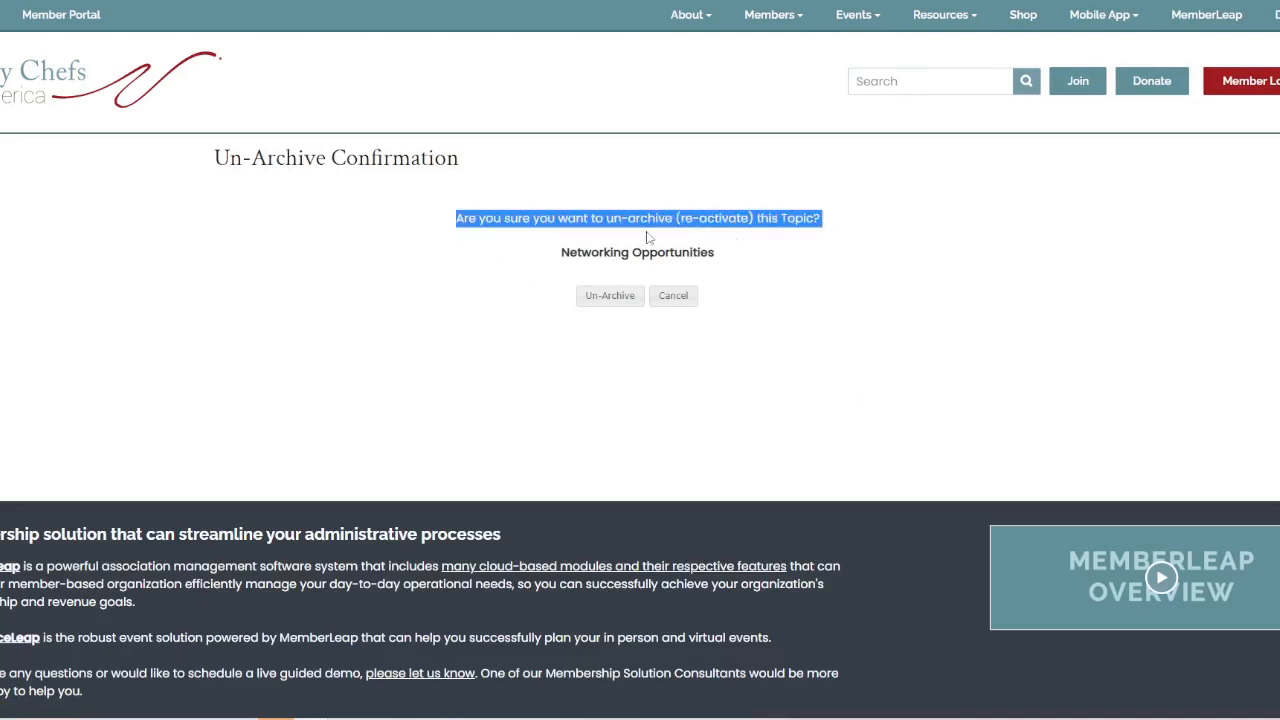
left_click(607, 296)
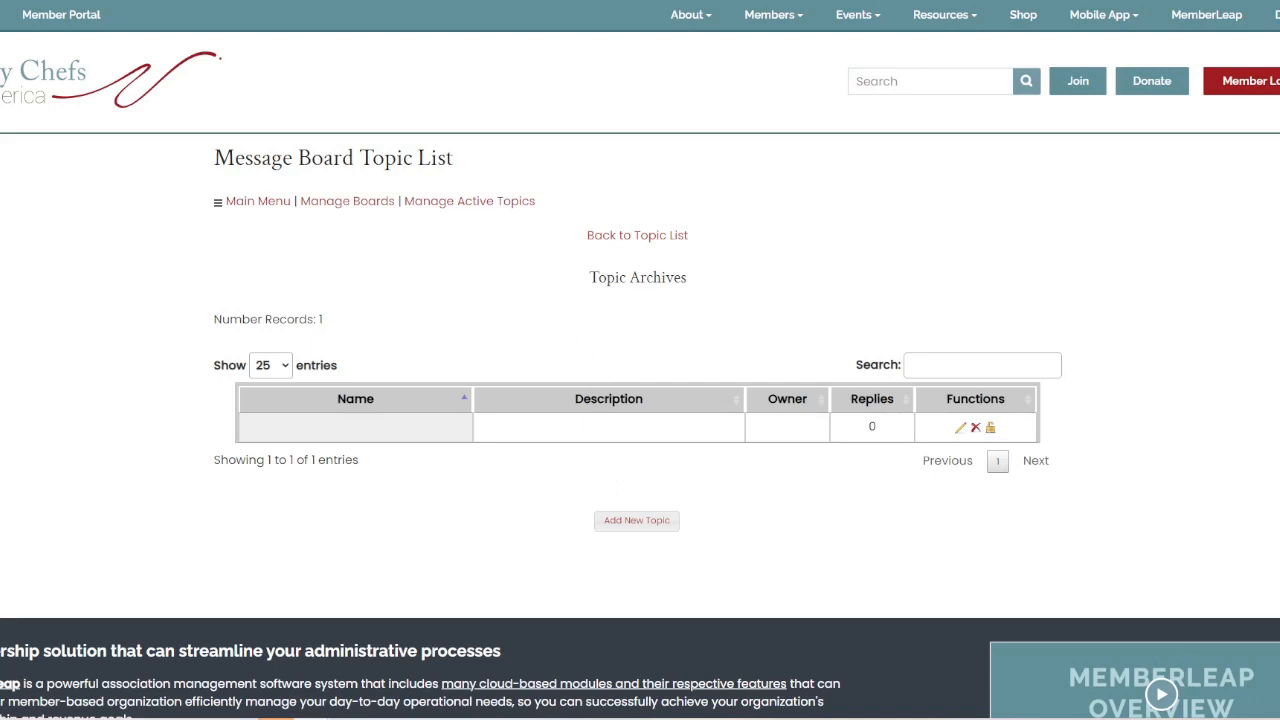
key("alt+Left")
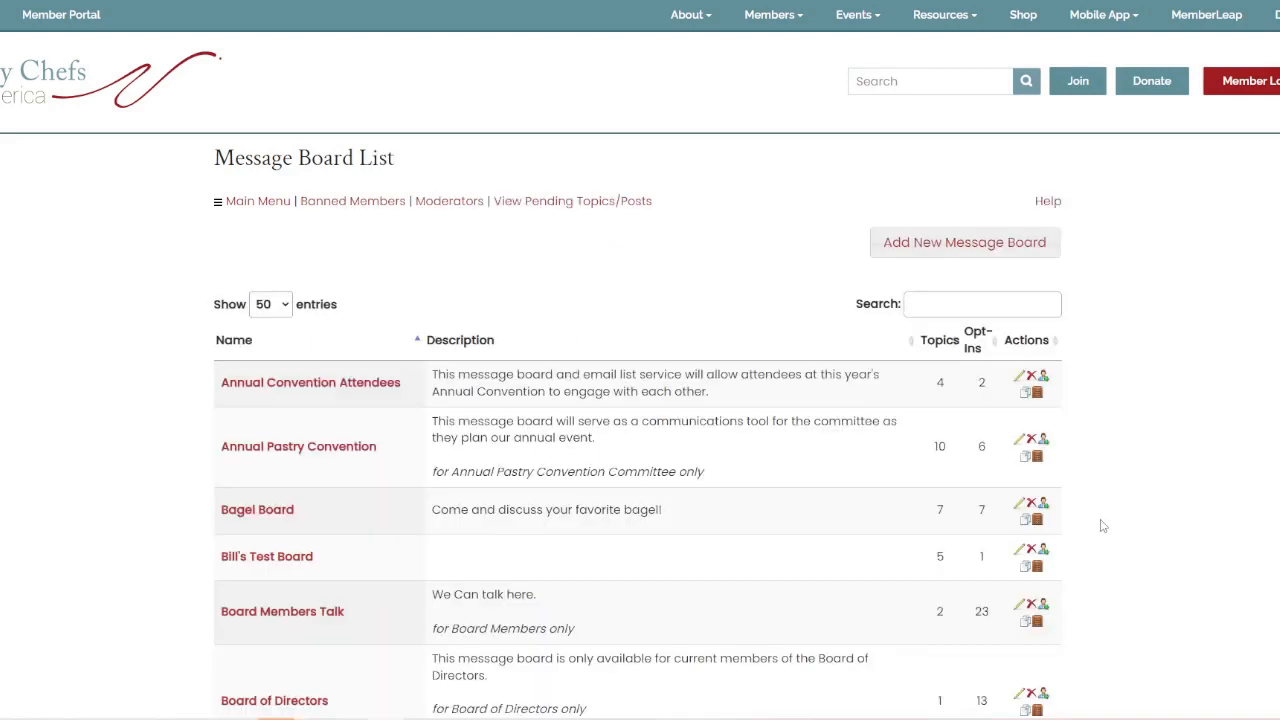
Step: Open the Message Board & Email List Service from the member menu and look over the available boards
left_click(1039, 397)
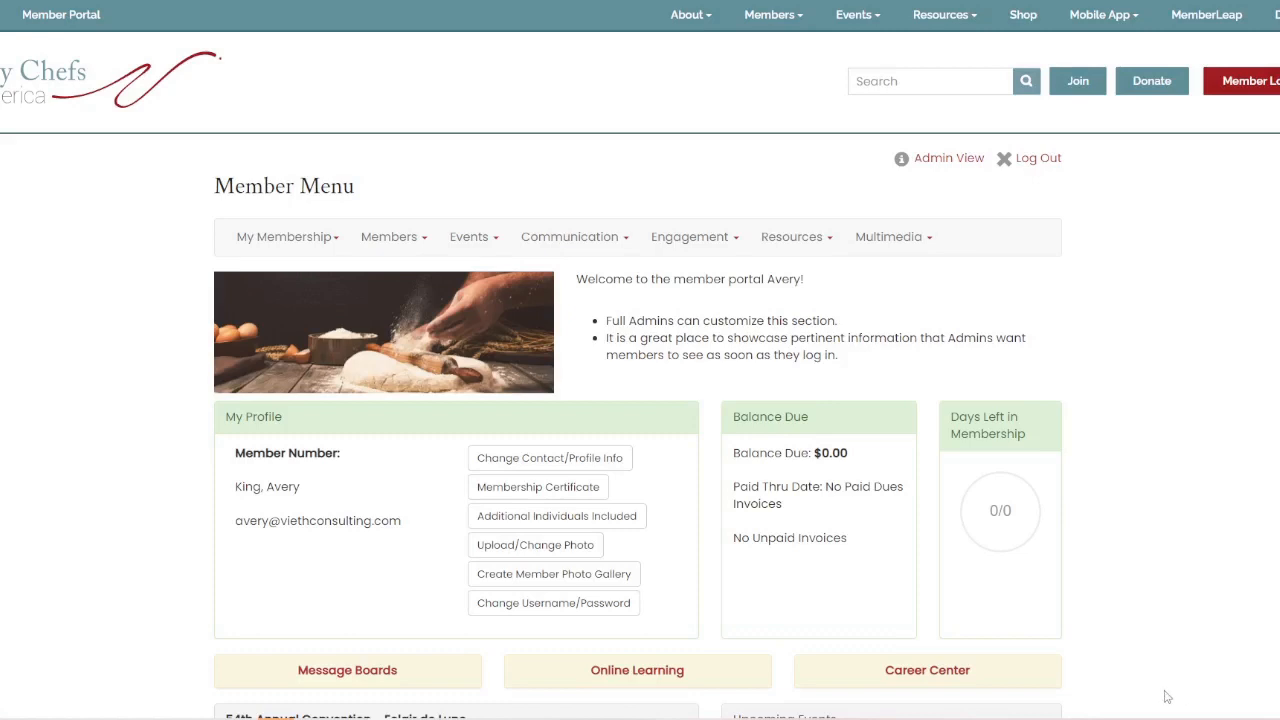
left_click(611, 248)
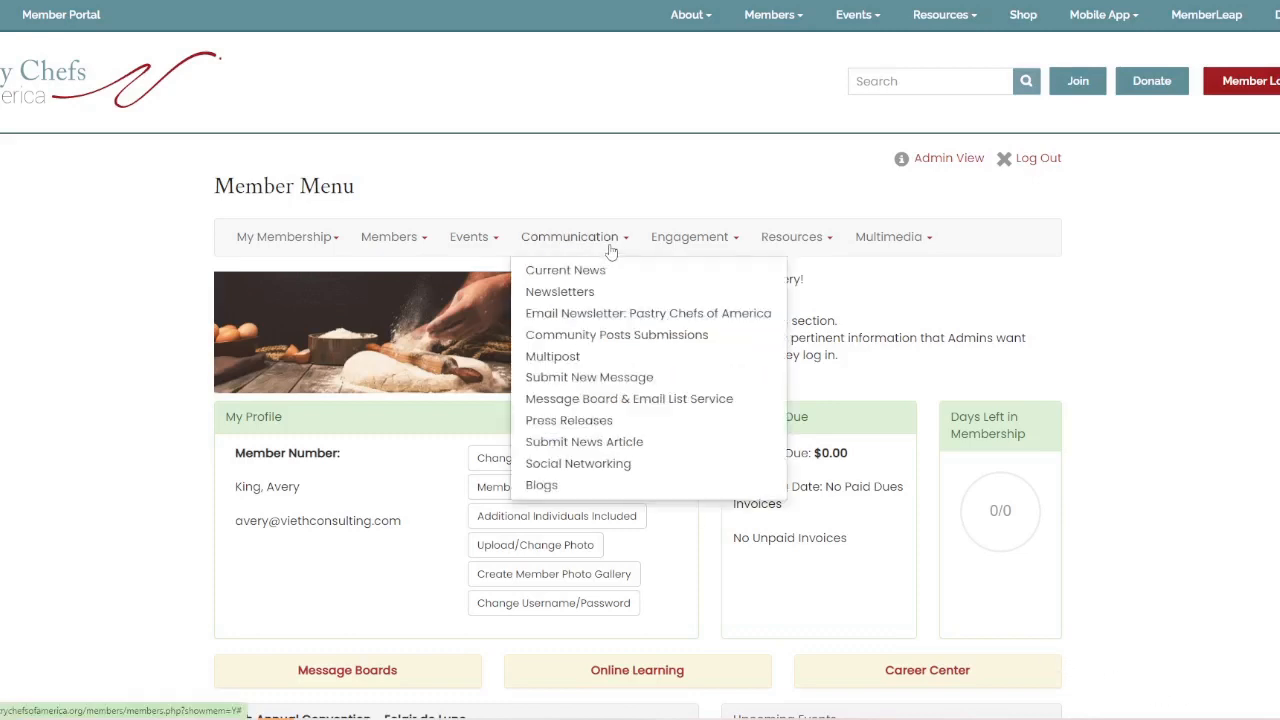
left_click(647, 404)
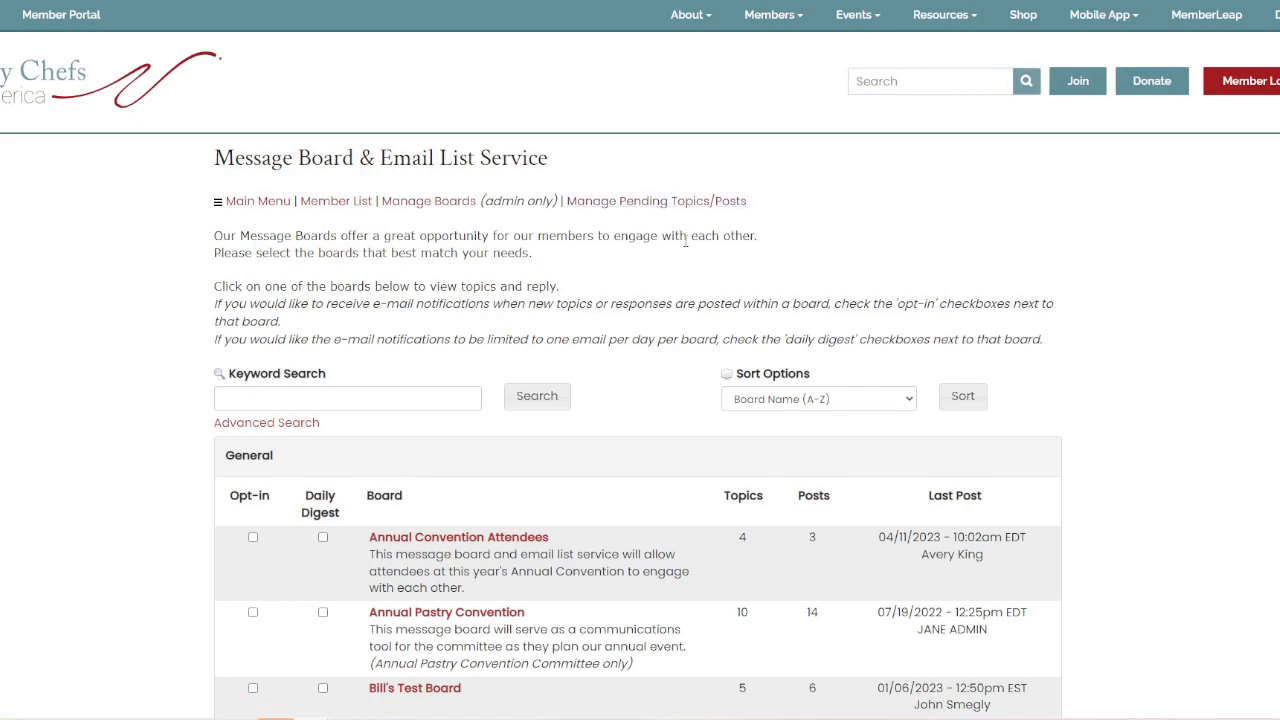
scroll(611, 325, "down", 10)
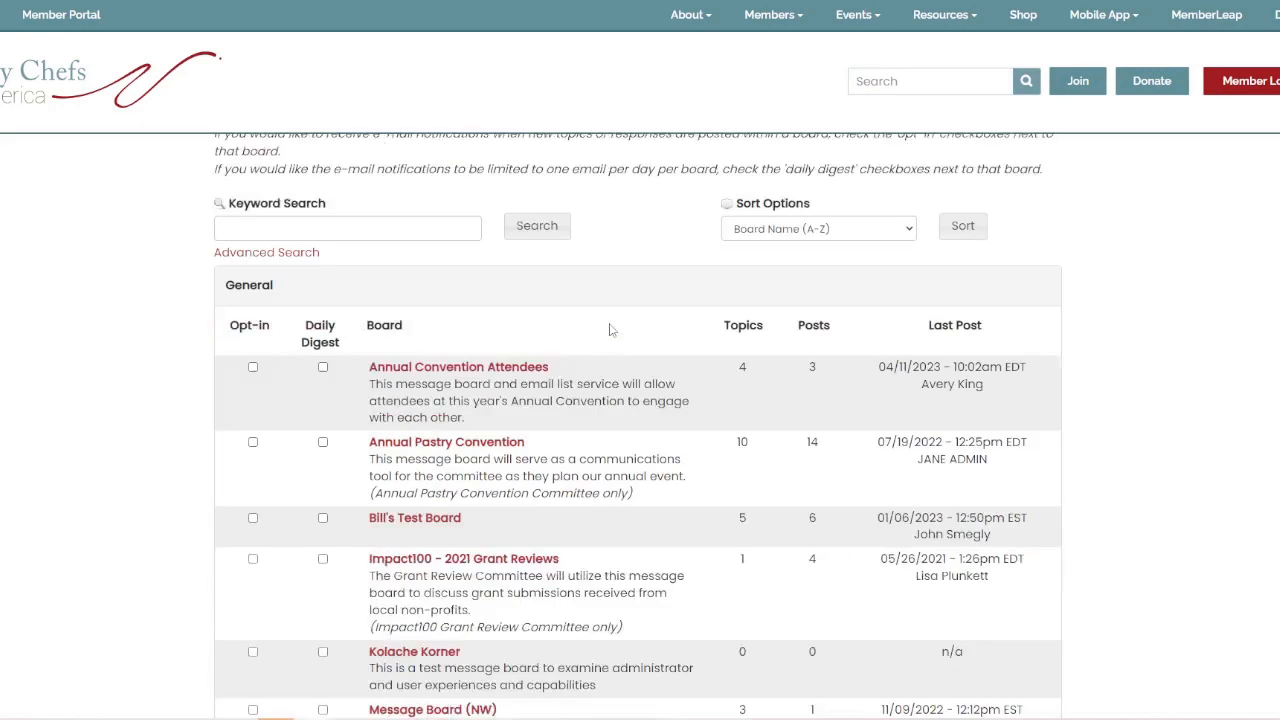
scroll(612, 318, "up", 10)
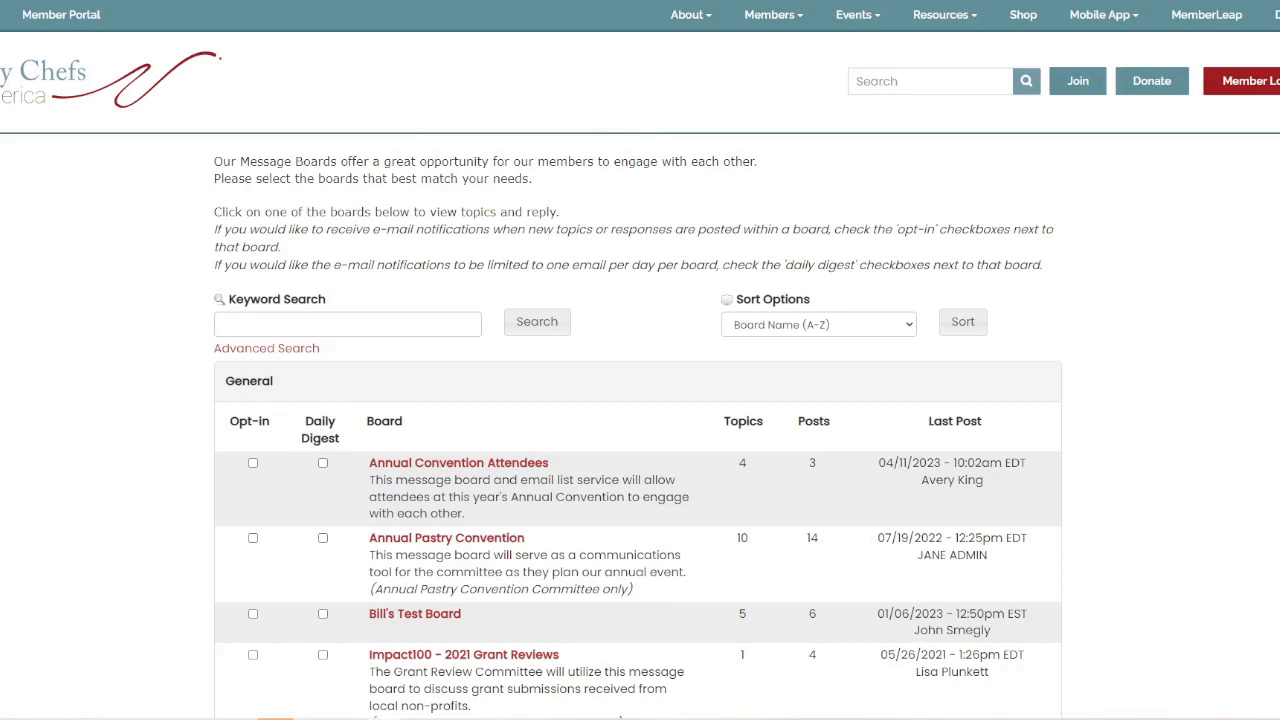
Step: Open the Annual Convention Attendees board as a member, inspect its form for adding a topic, and cancel the form
left_click(424, 466)
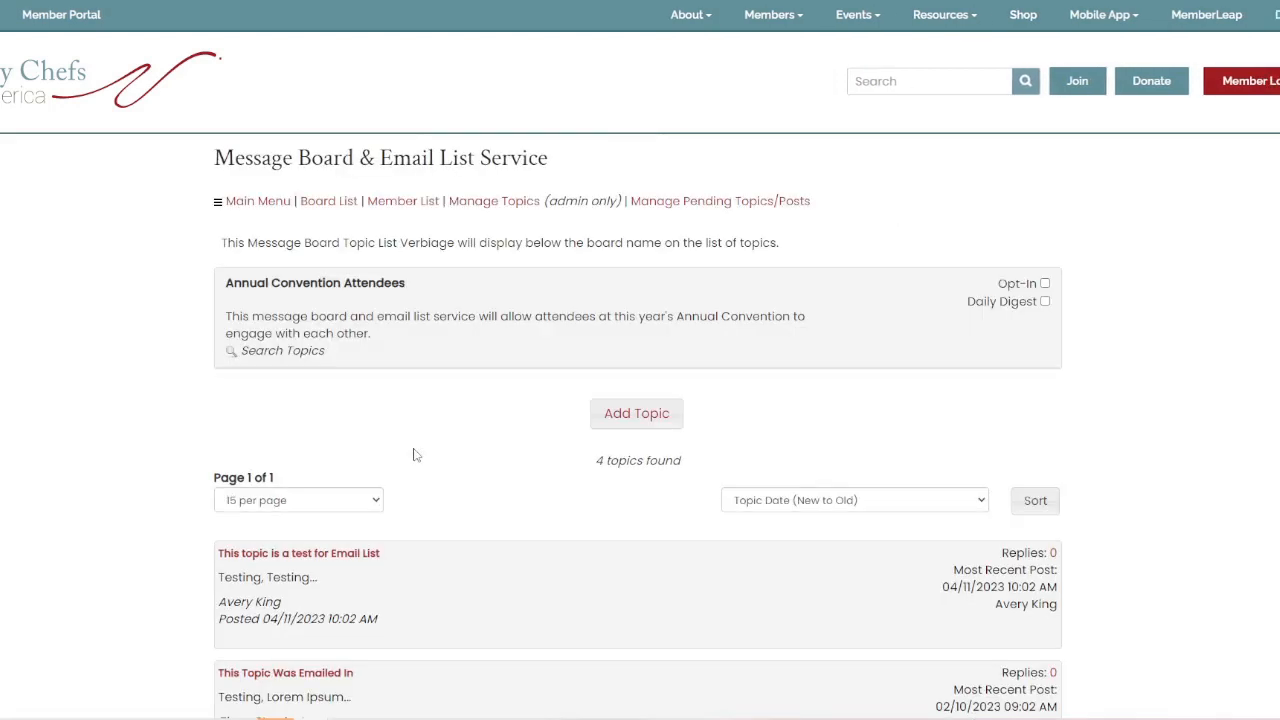
left_click(622, 420)
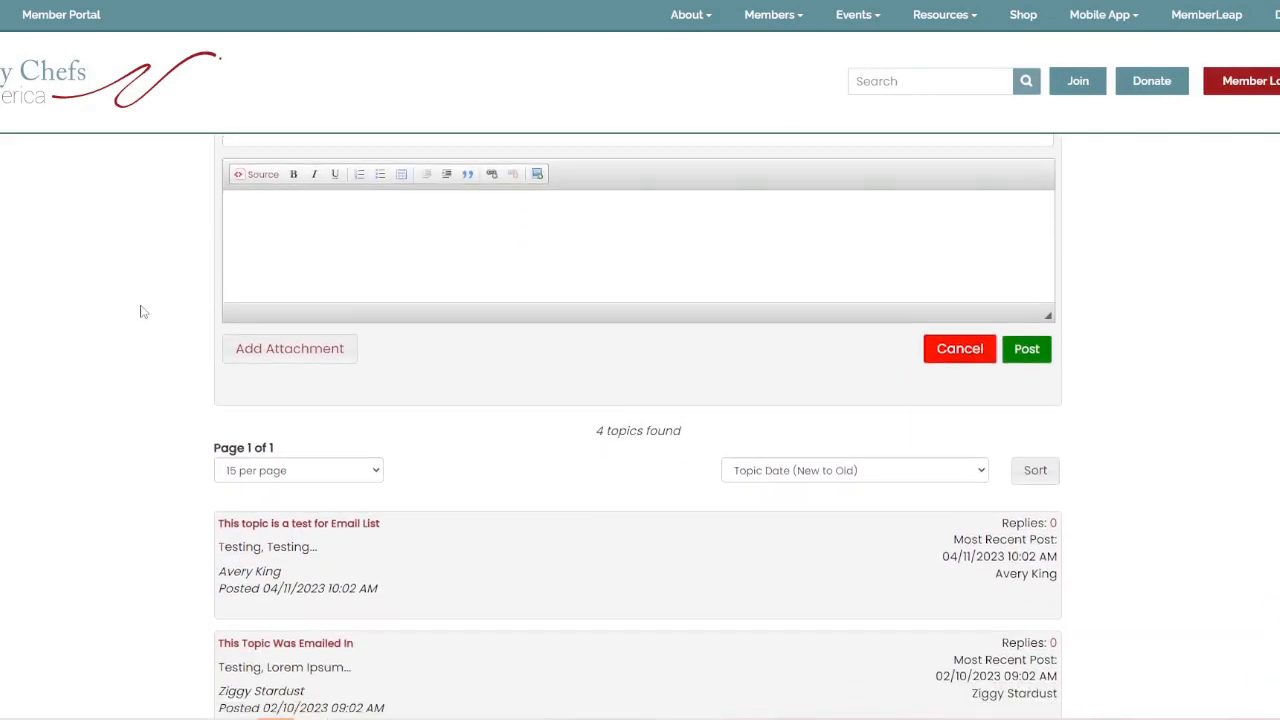
scroll(148, 312, "up", 3)
left_click(323, 430)
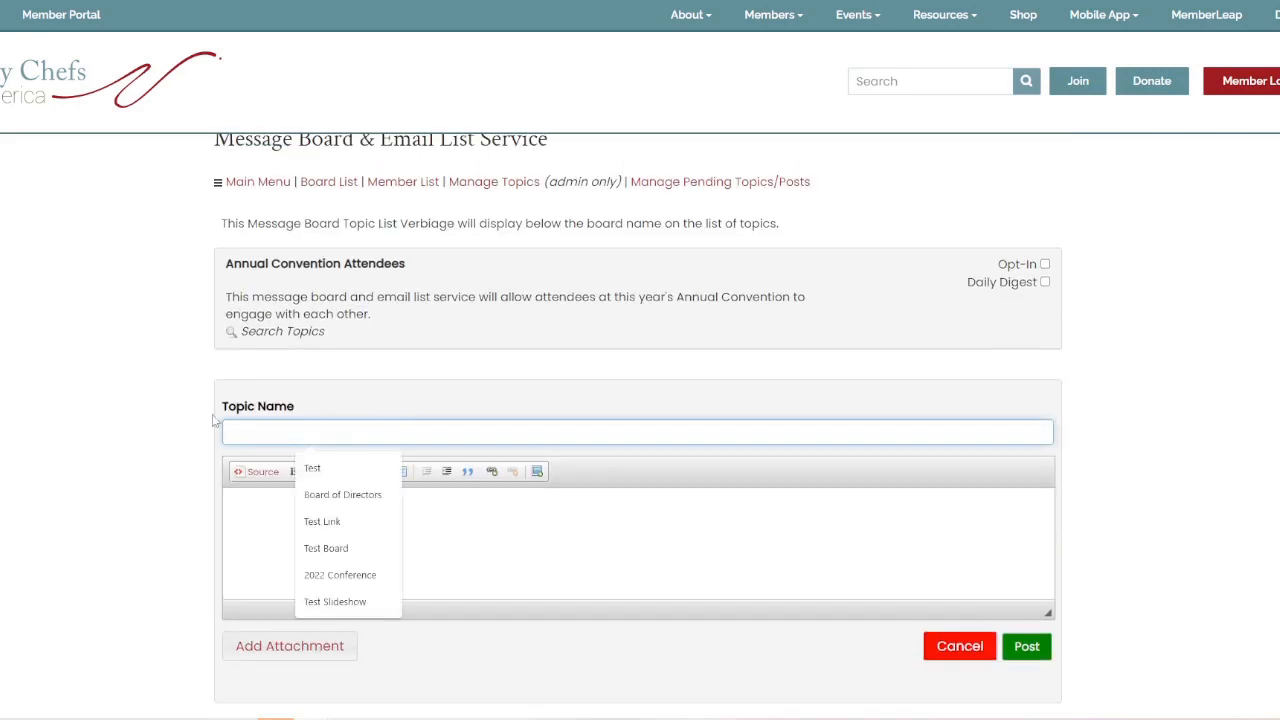
left_click(254, 502)
scroll(342, 502, "down", 2)
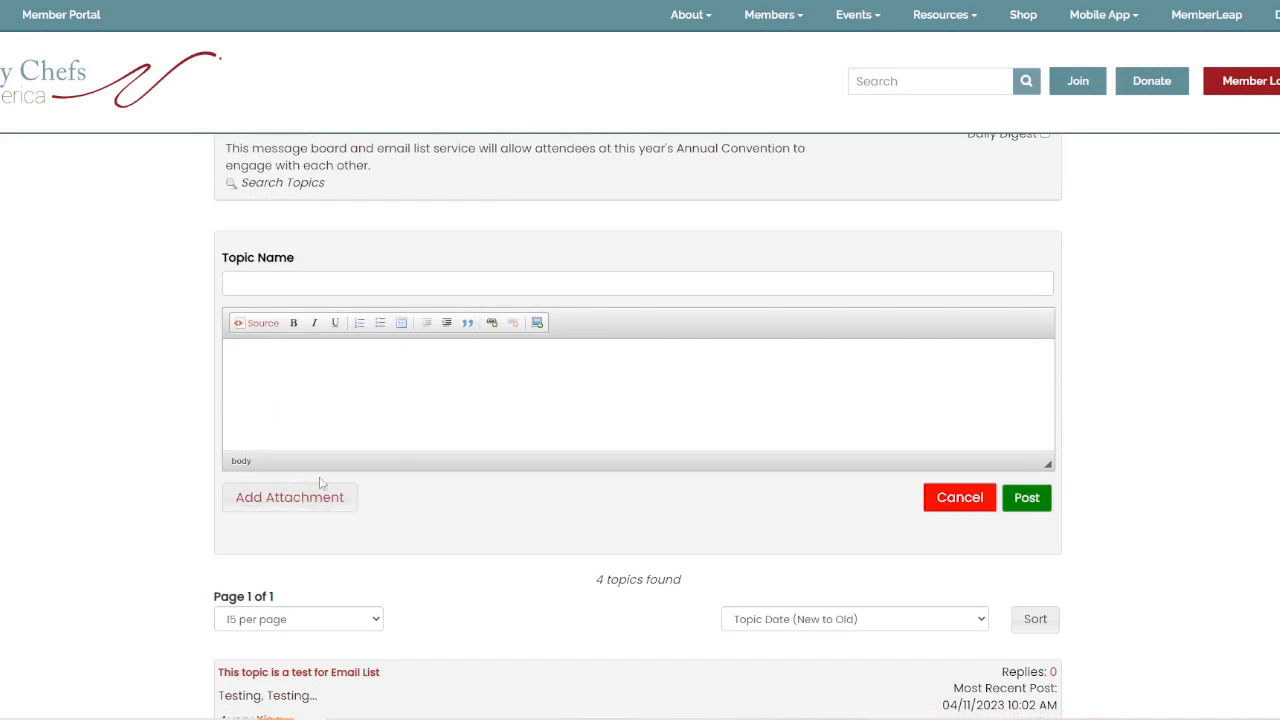
left_click(958, 498)
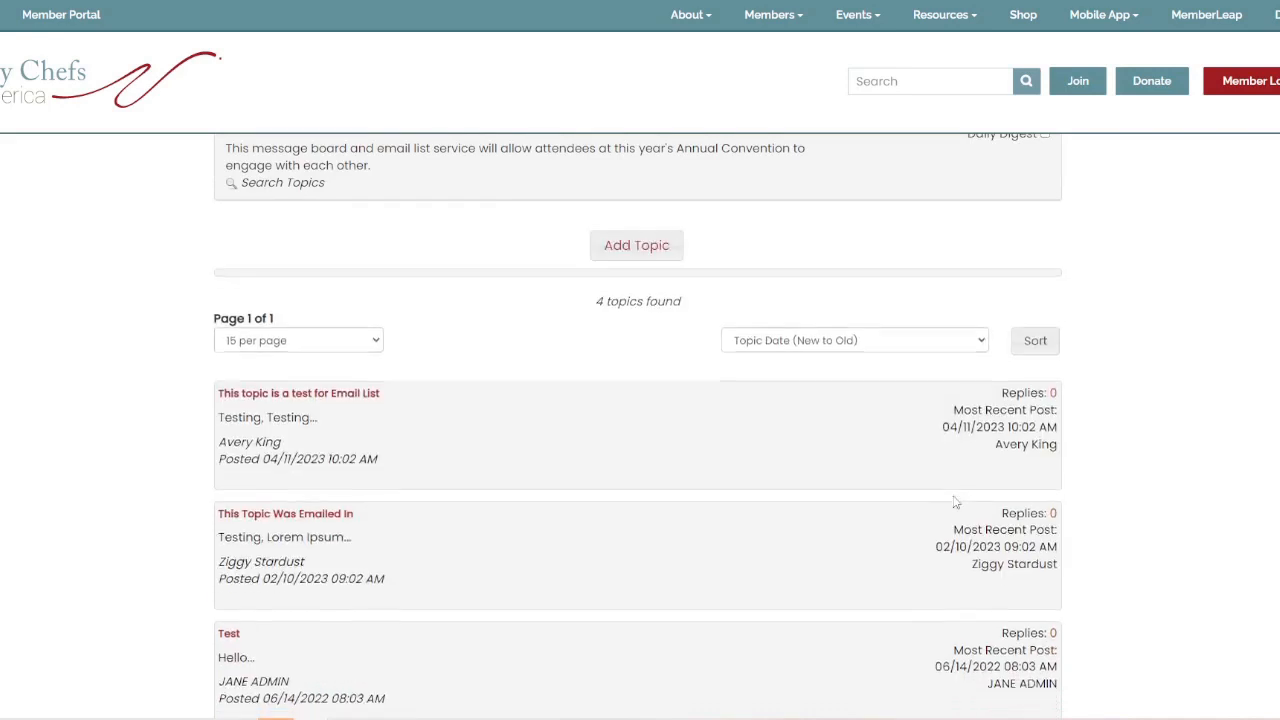
Step: Open the topic "This topic is a test for Email List", inspect its reply editor, and return to the board's topic list
left_click(345, 405)
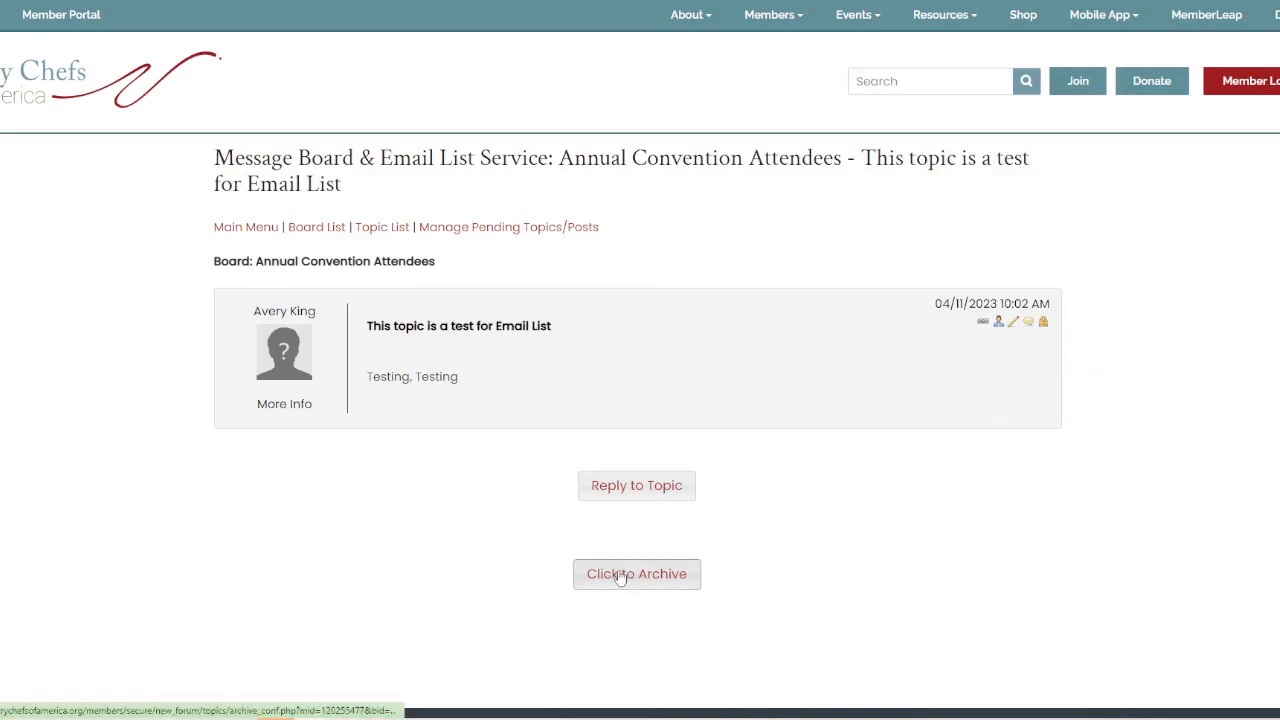
scroll(484, 531, "down", 1)
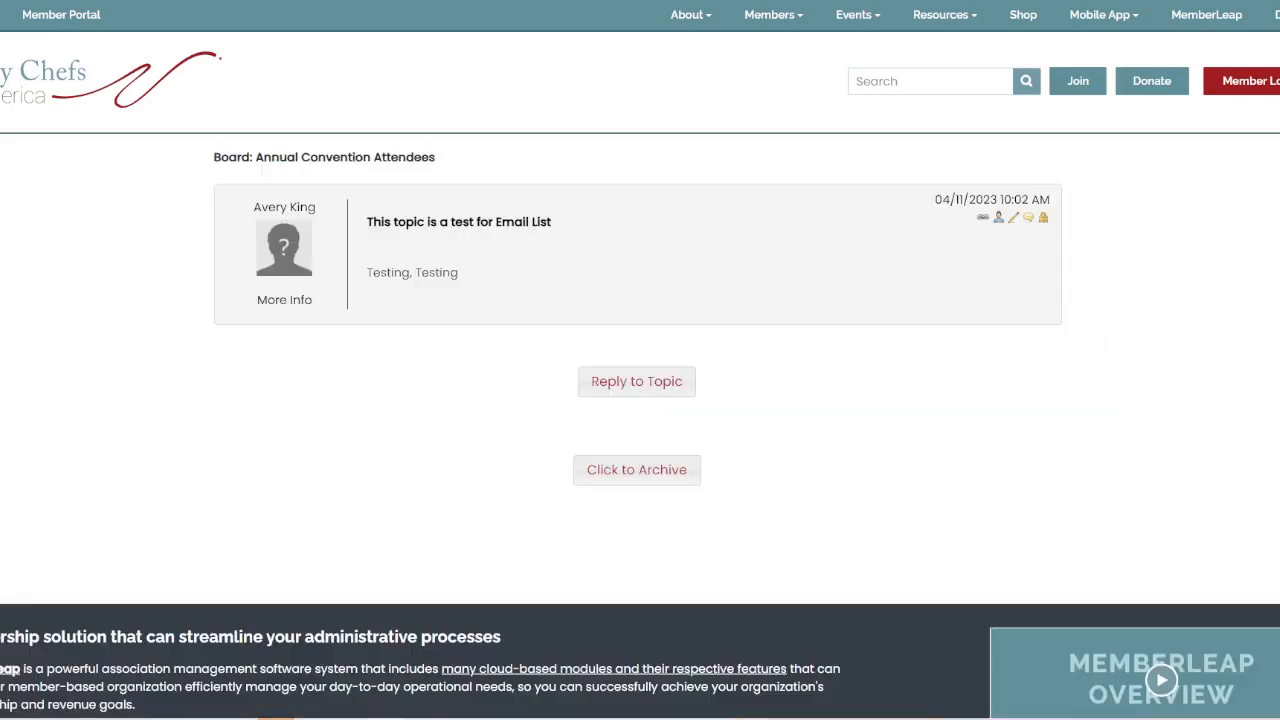
left_click(657, 389)
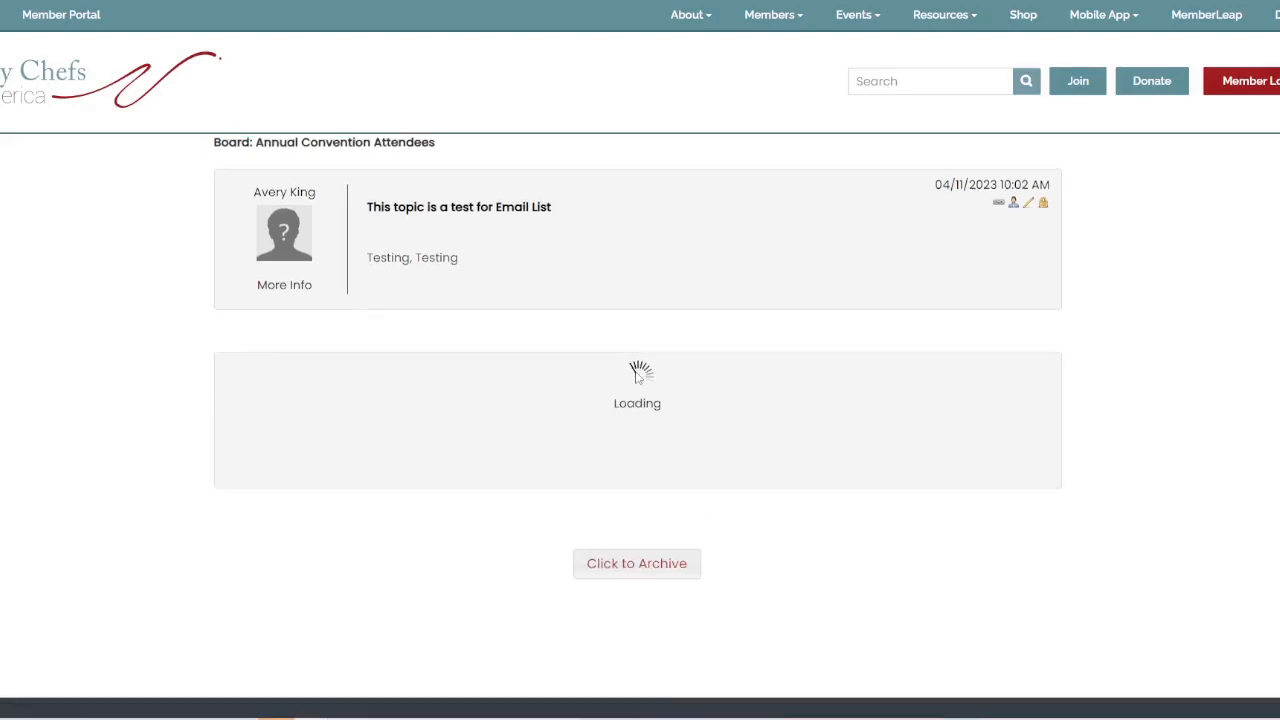
scroll(514, 387, "up", 3)
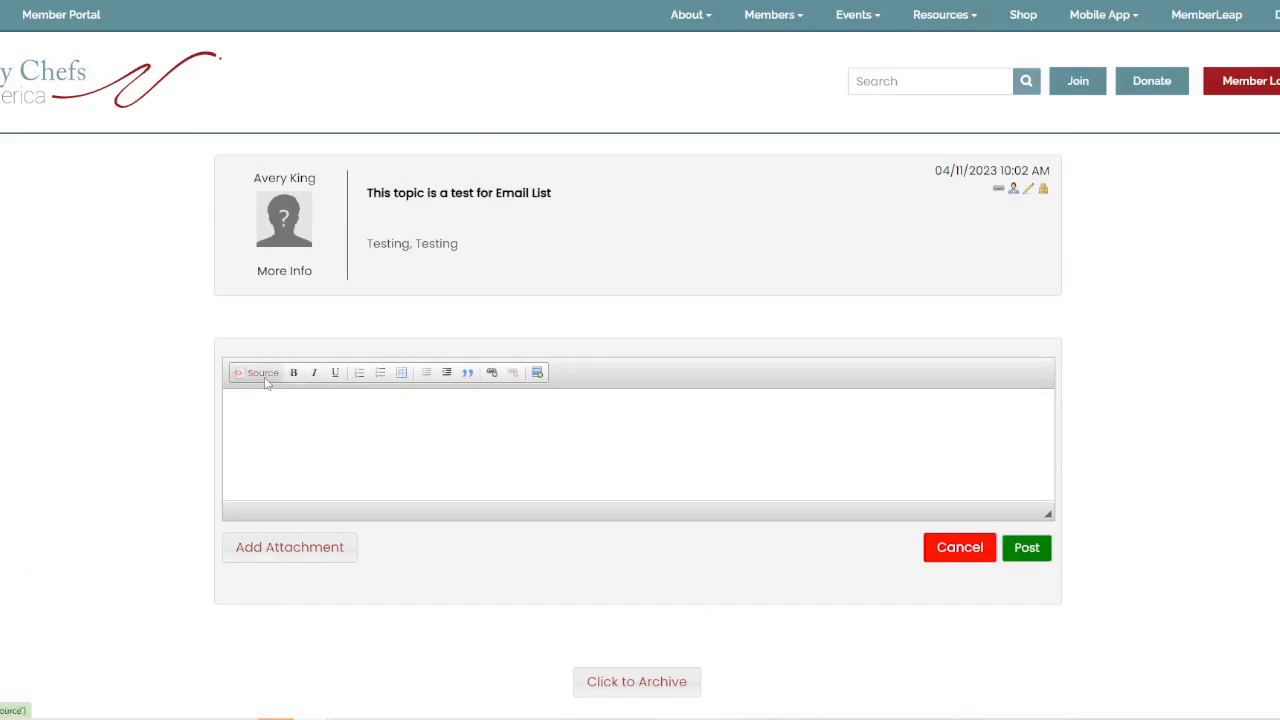
left_click(260, 373)
left_click(242, 377)
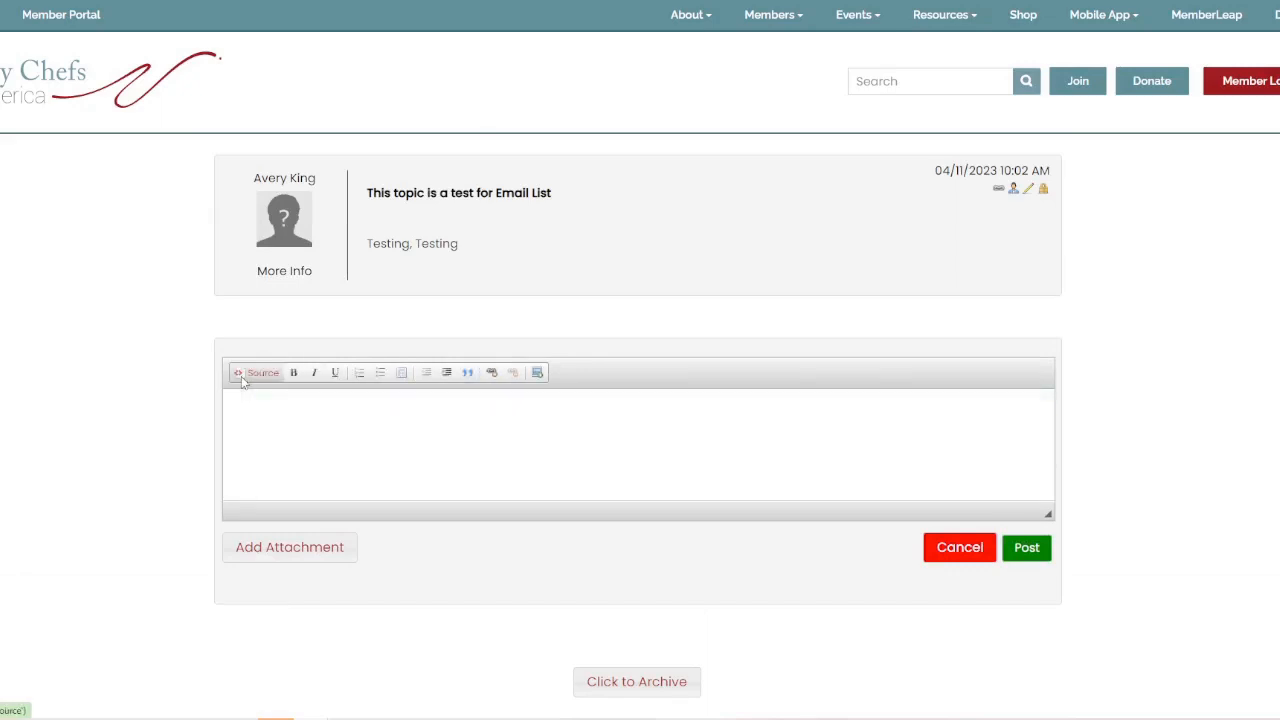
left_click(496, 421)
key("alt+Left")
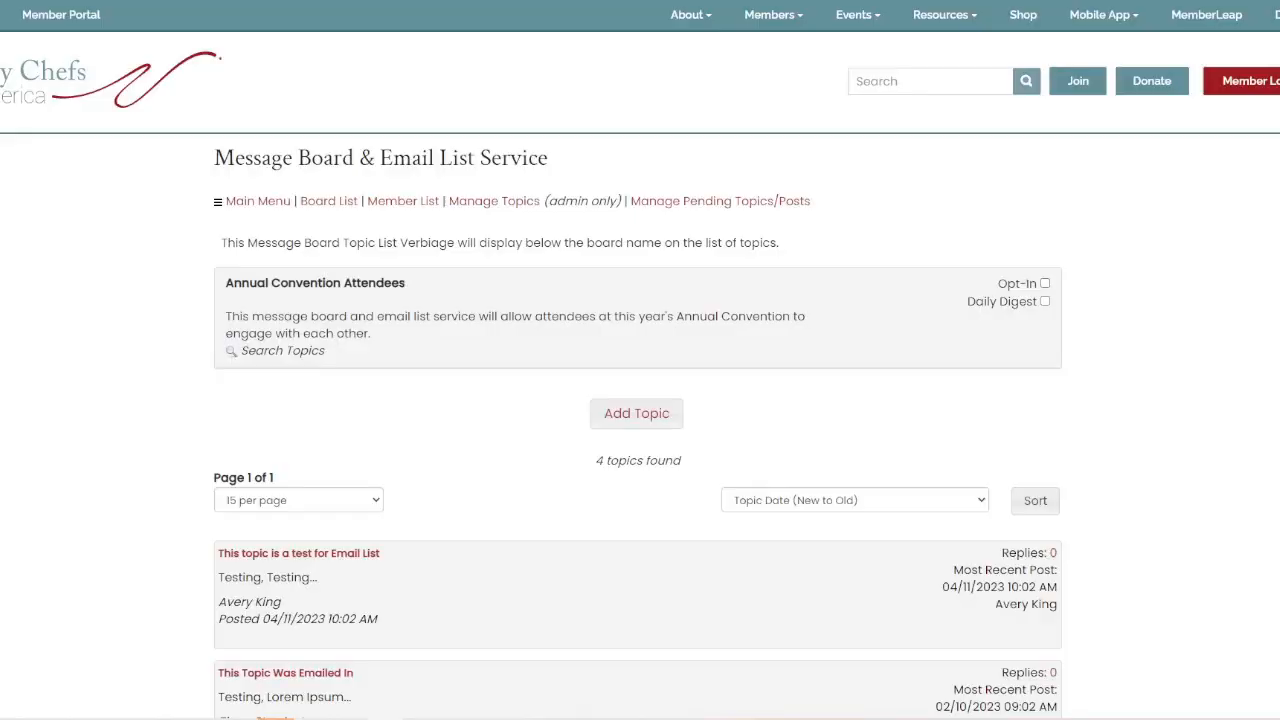